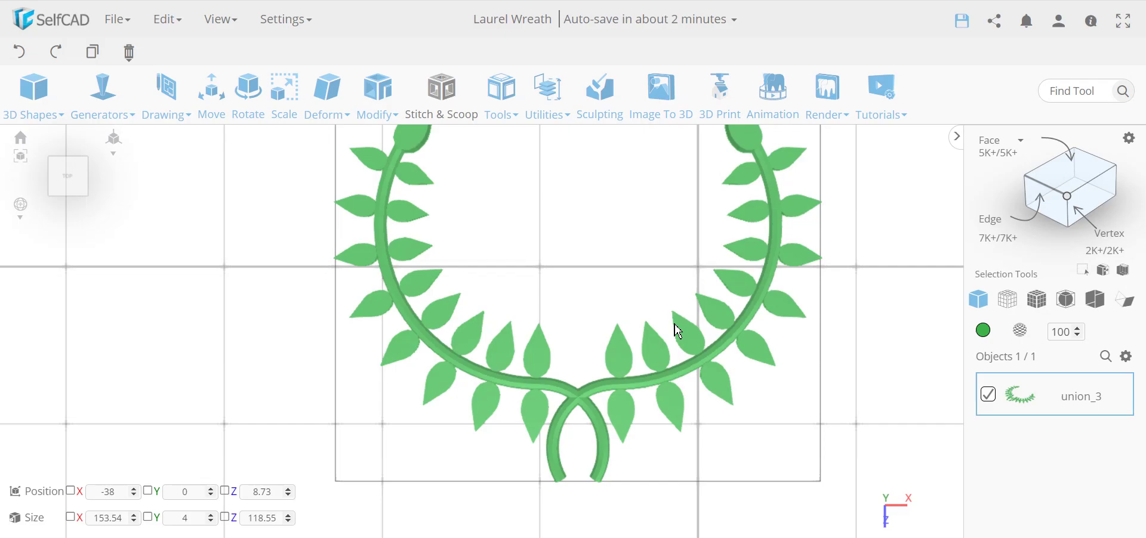
scroll(677, 332, "down", 2)
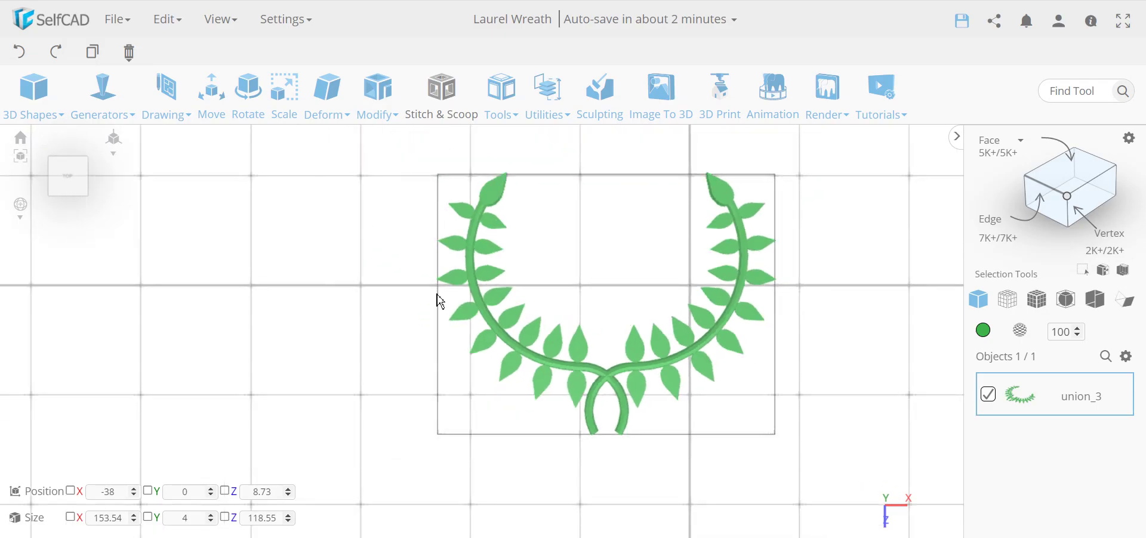
left_click(70, 179)
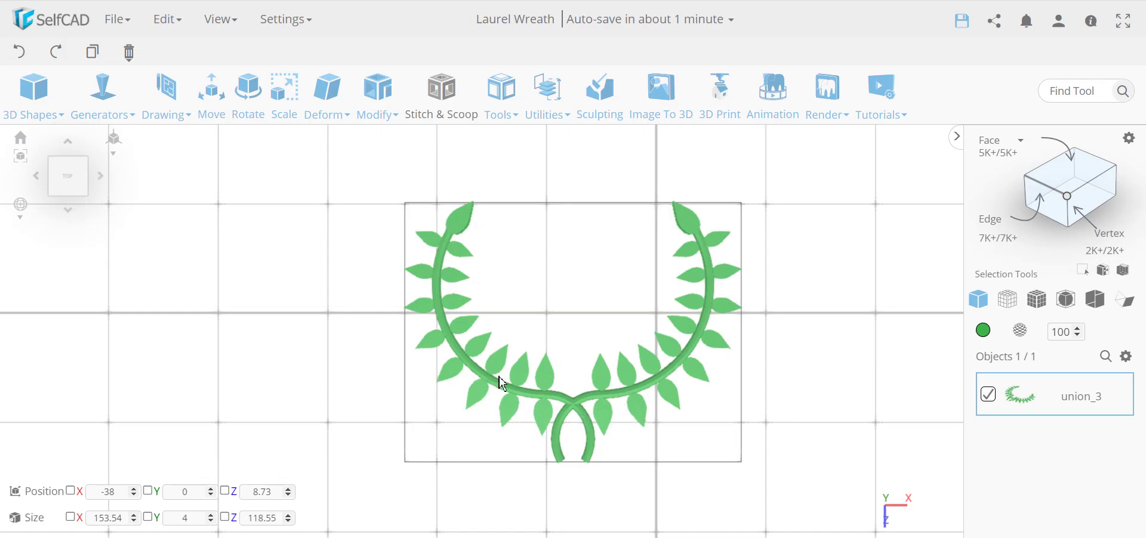
left_click_drag(817, 326, 771, 419)
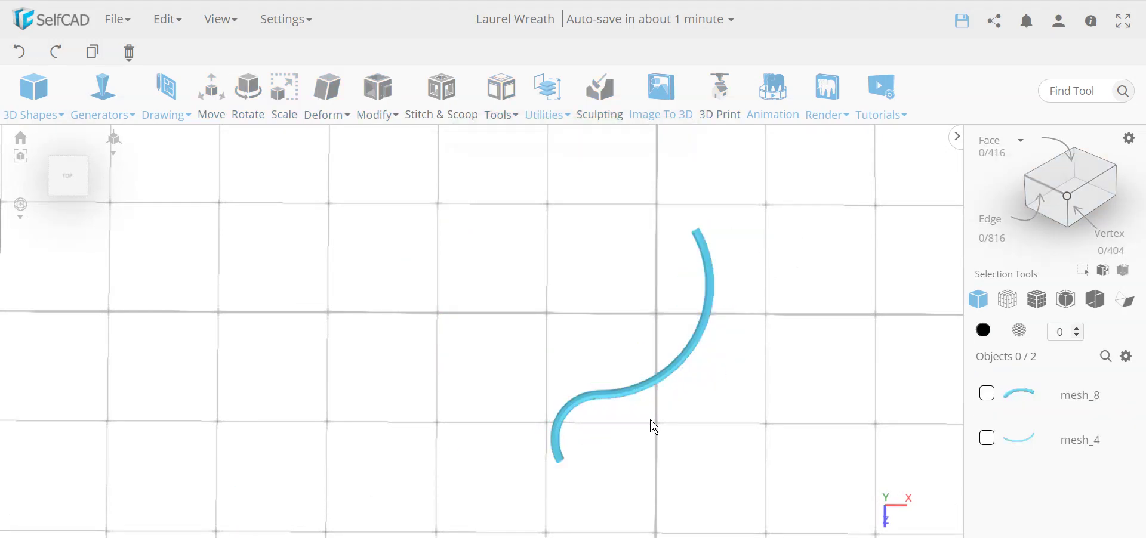
Select the longer upper stem segment, mesh_4, and isolate it from the lower segment.
scroll(630, 391, "up", 5)
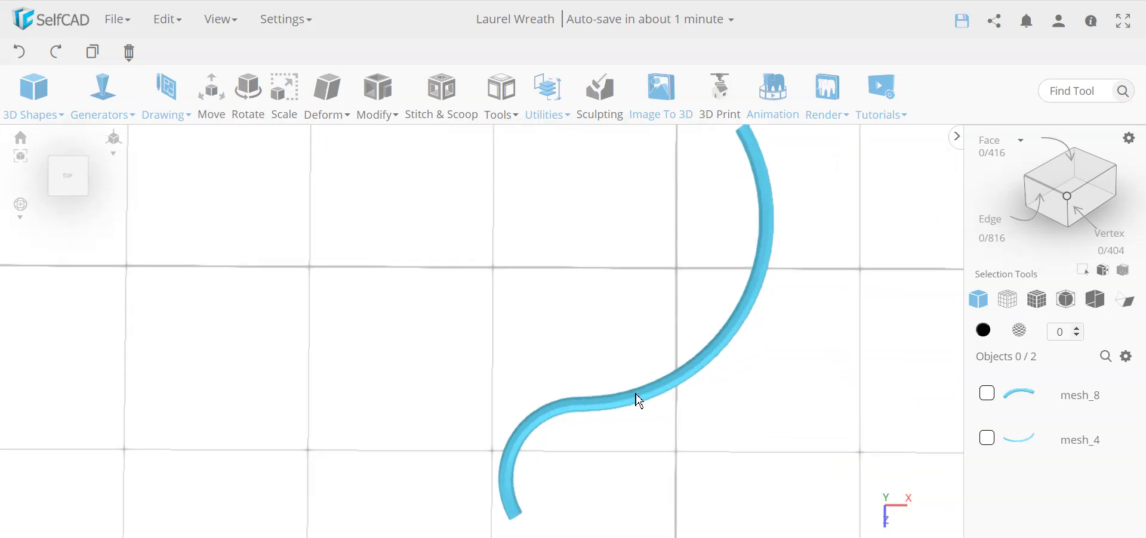
left_click(646, 401)
right_click_drag(633, 440, 609, 395)
left_click(559, 377, "shift")
left_click(559, 377, "shift")
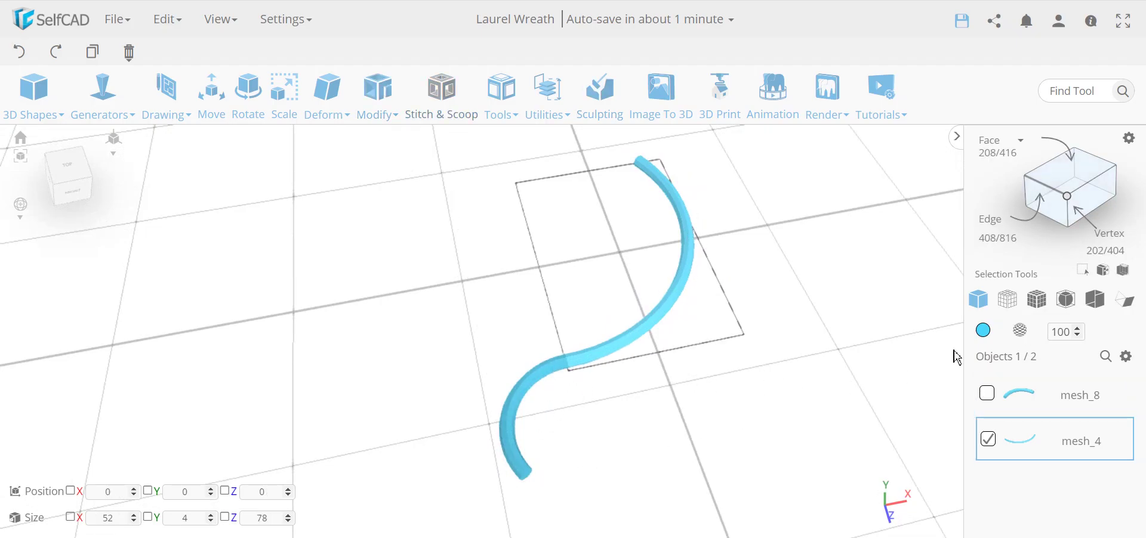
left_click(1126, 356)
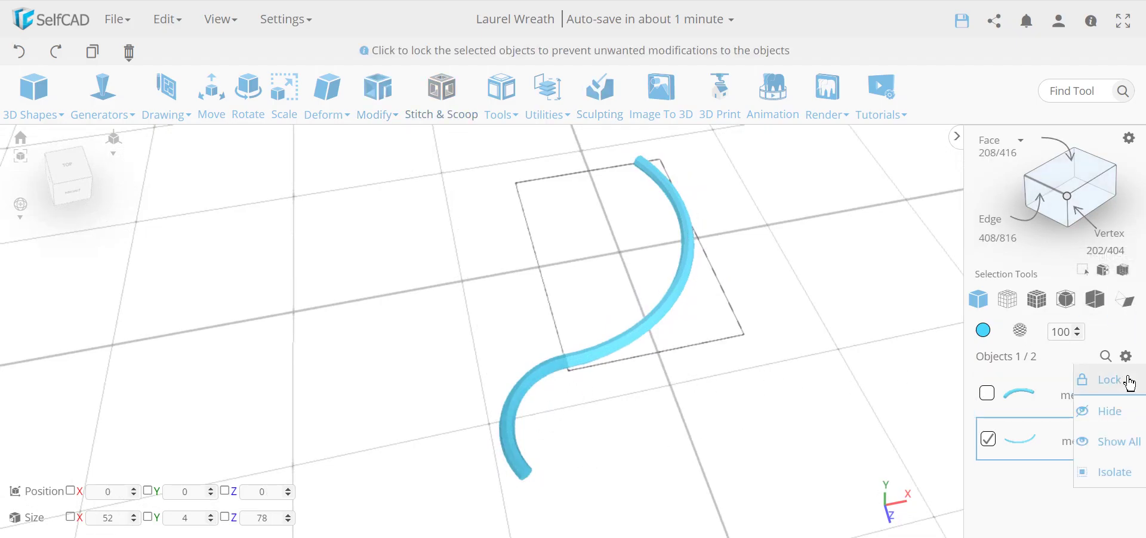
left_click(1113, 468)
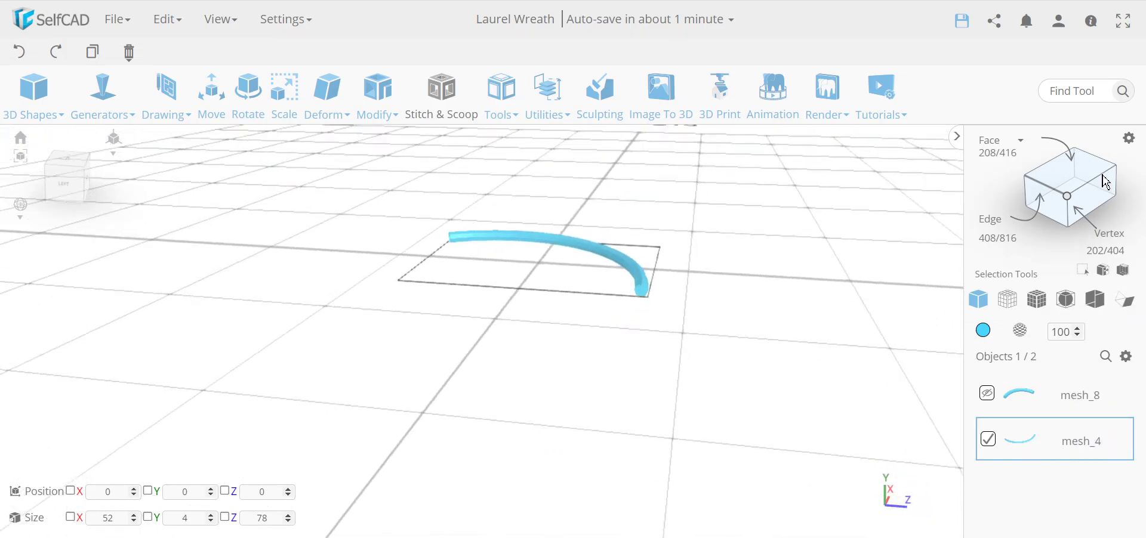
Switch from face to polygon selection and examine the closed end cap of the isolated stem segment.
left_click(1068, 173)
left_click_drag(776, 280, 673, 309)
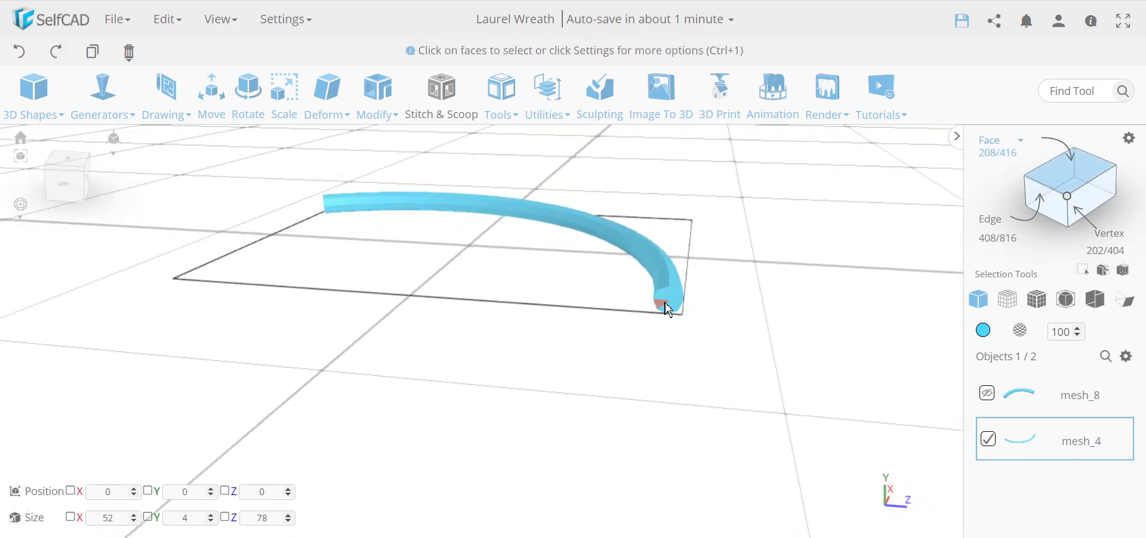
left_click(1003, 144)
left_click(1005, 154)
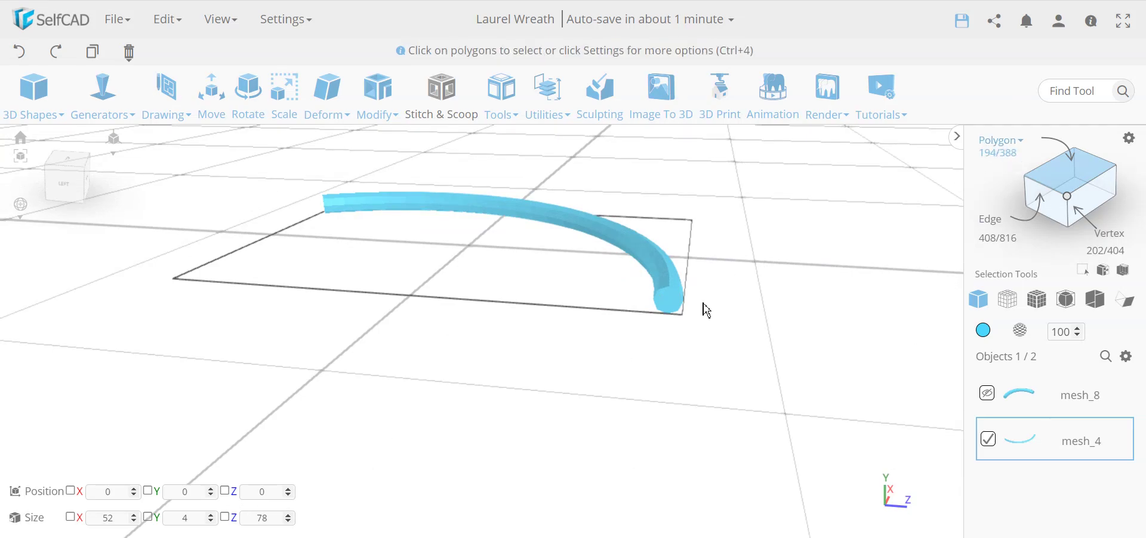
left_click(666, 310)
left_click_drag(715, 364, 664, 367)
key("ctrl+a")
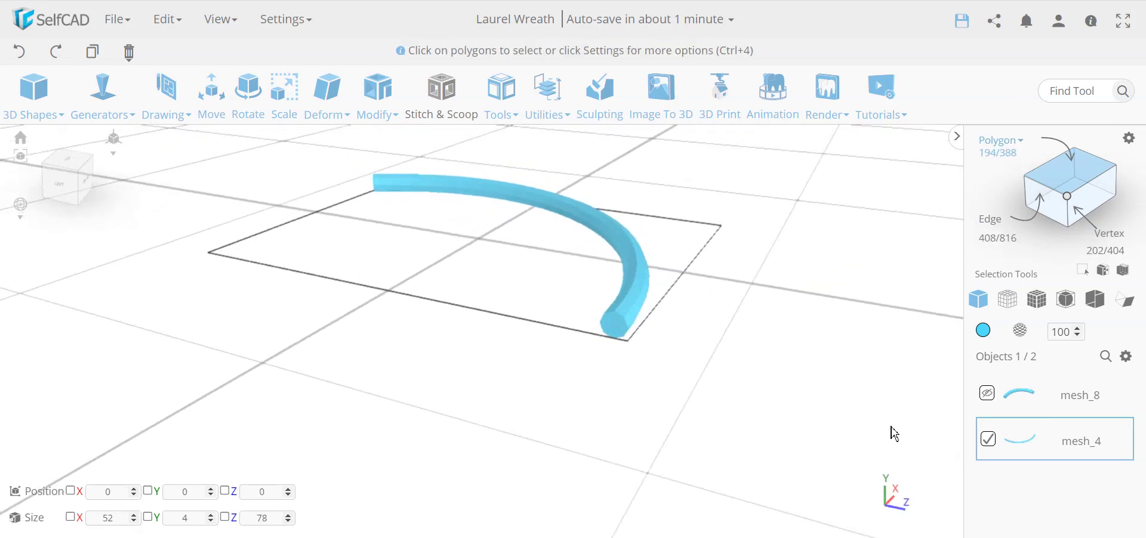
Unhide the lower stem segment, mesh_8, and select it together with mesh_4.
left_click(987, 395)
left_click(987, 395)
left_click_drag(672, 358, 562, 421)
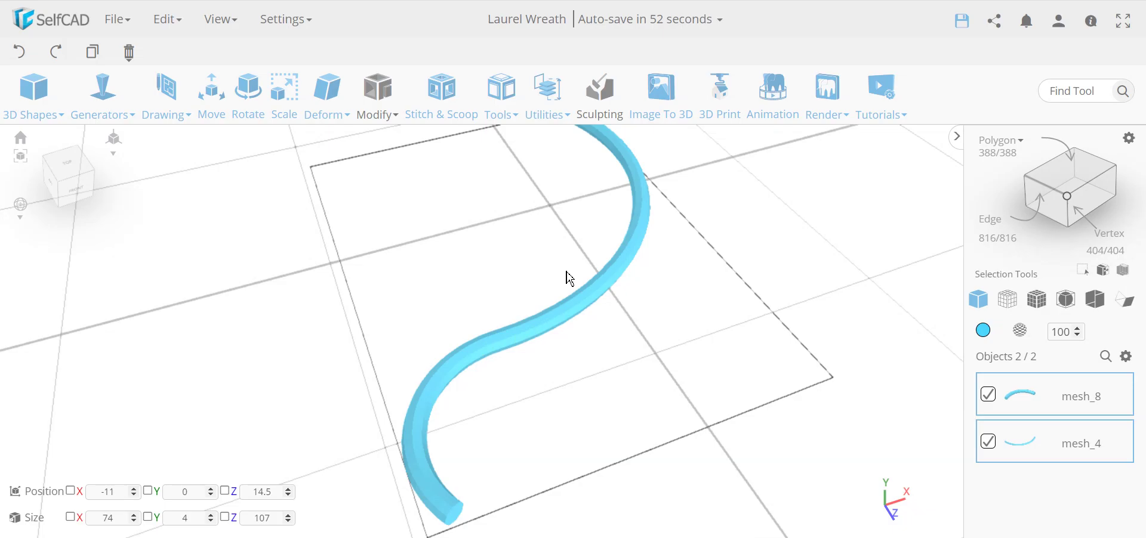
Try combining the two stem segments using Merge with Remove Inner Faces enabled, and undo the merge.
left_click(500, 106)
left_click(554, 110)
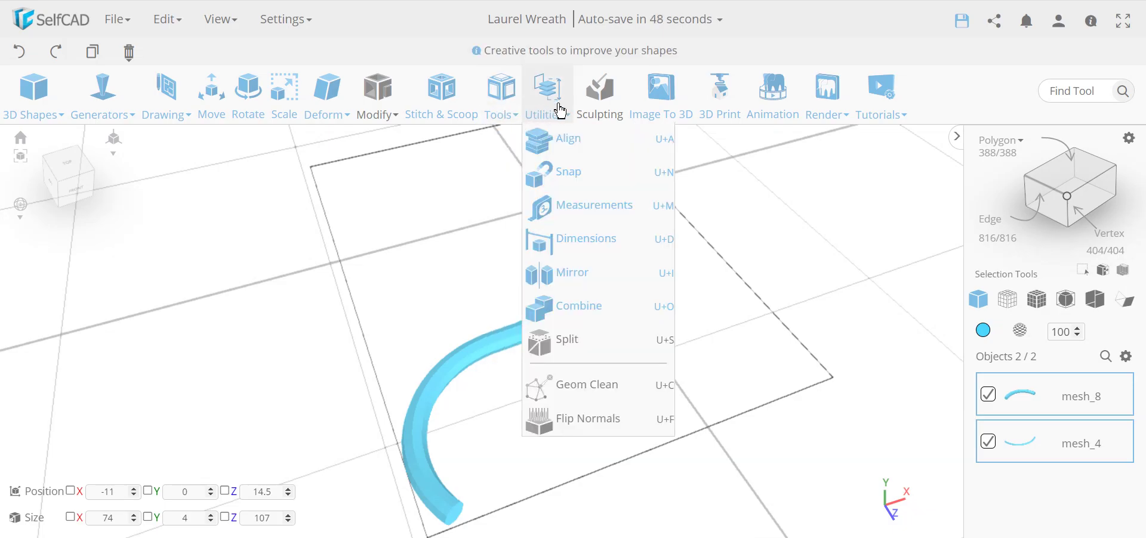
left_click(607, 307)
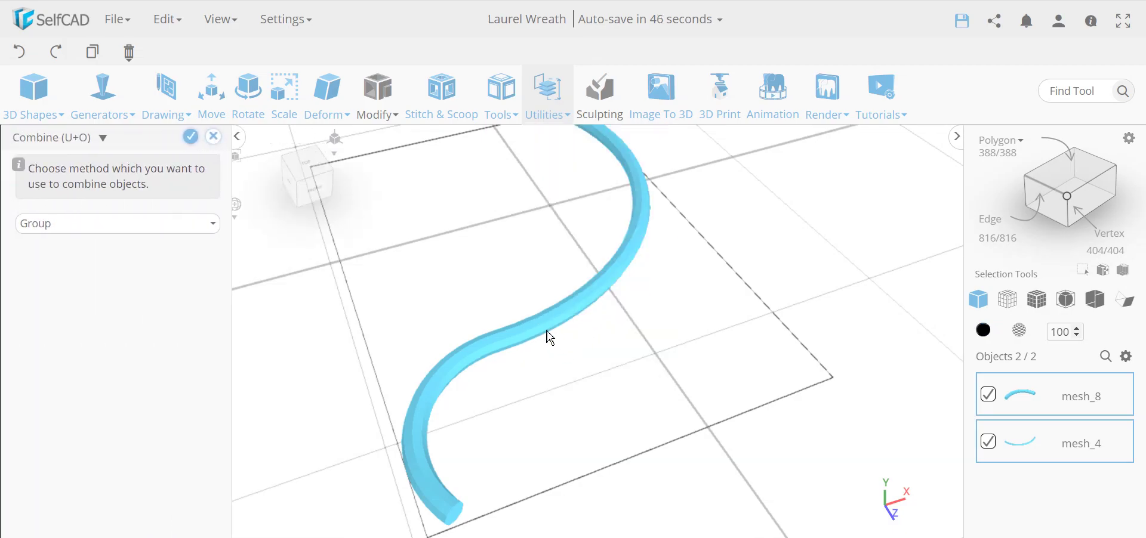
left_click(174, 224)
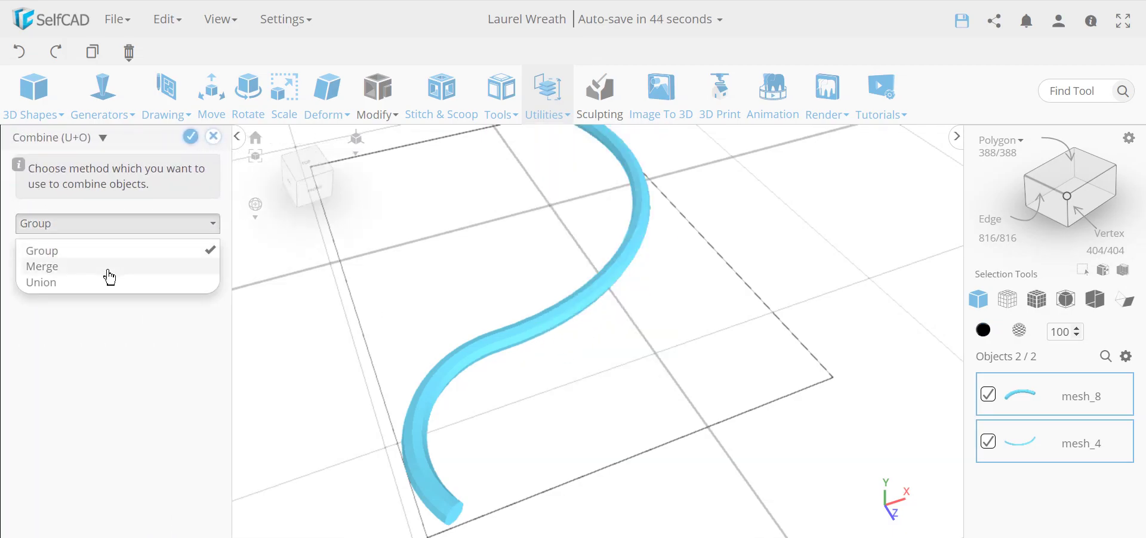
left_click(105, 270)
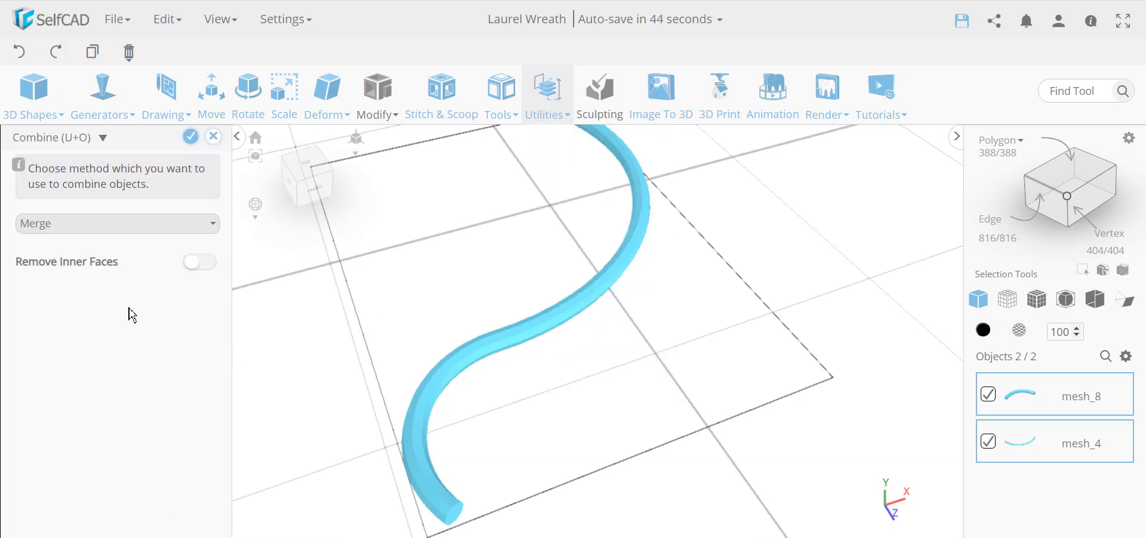
left_click(201, 263)
left_click(191, 137)
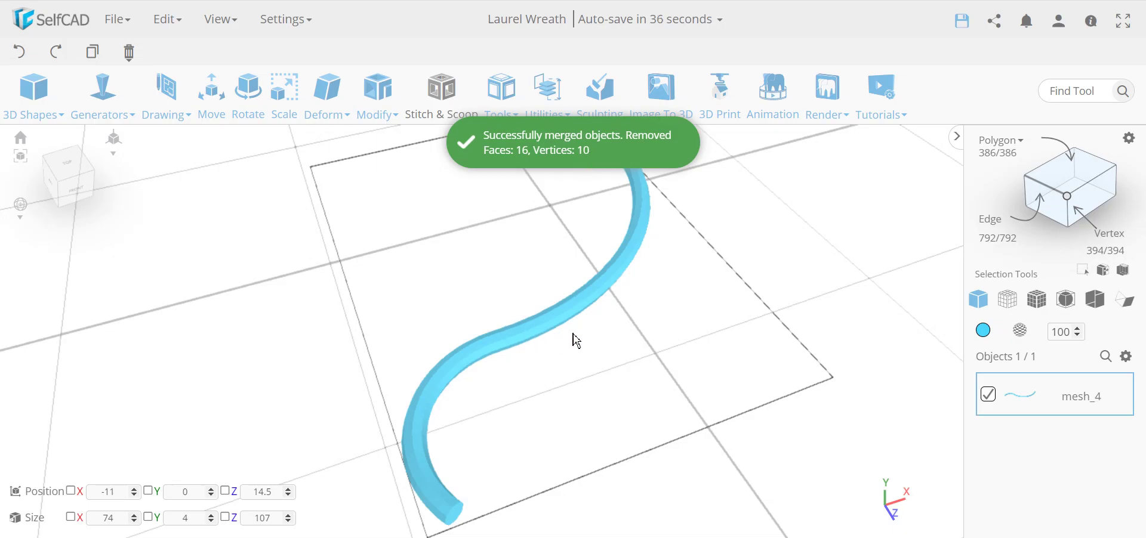
left_click(20, 54)
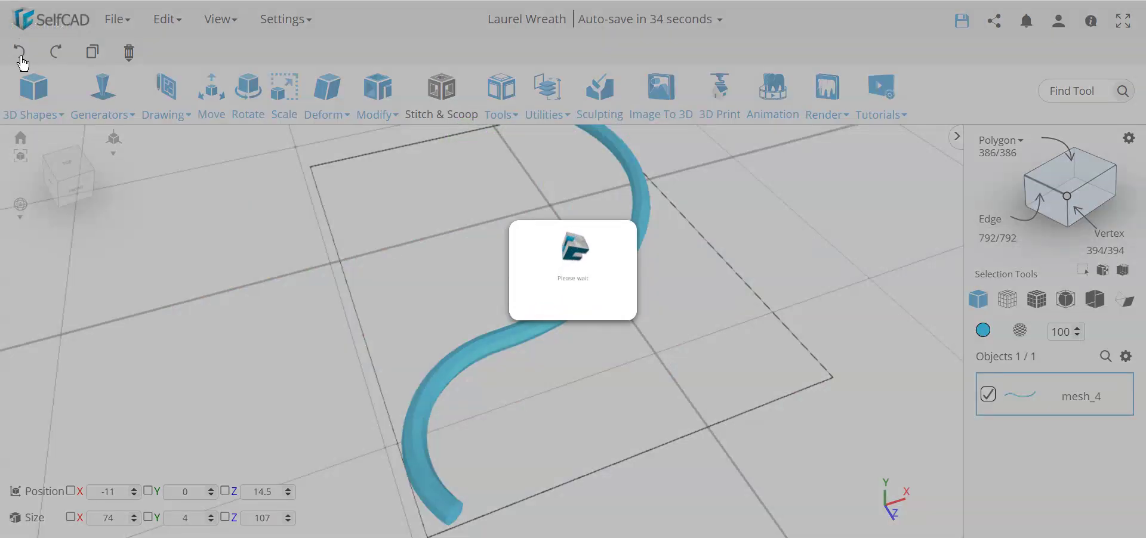
Combine the two stem segments using Merge with Remove Inner Faces left off.
left_click(546, 96)
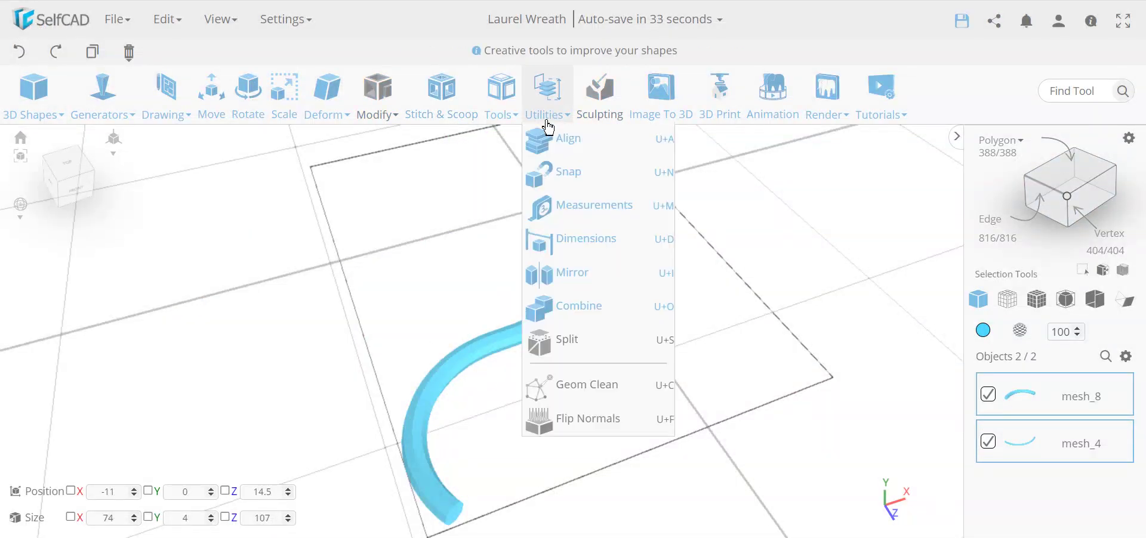
left_click(585, 306)
left_click(146, 226)
left_click(121, 265)
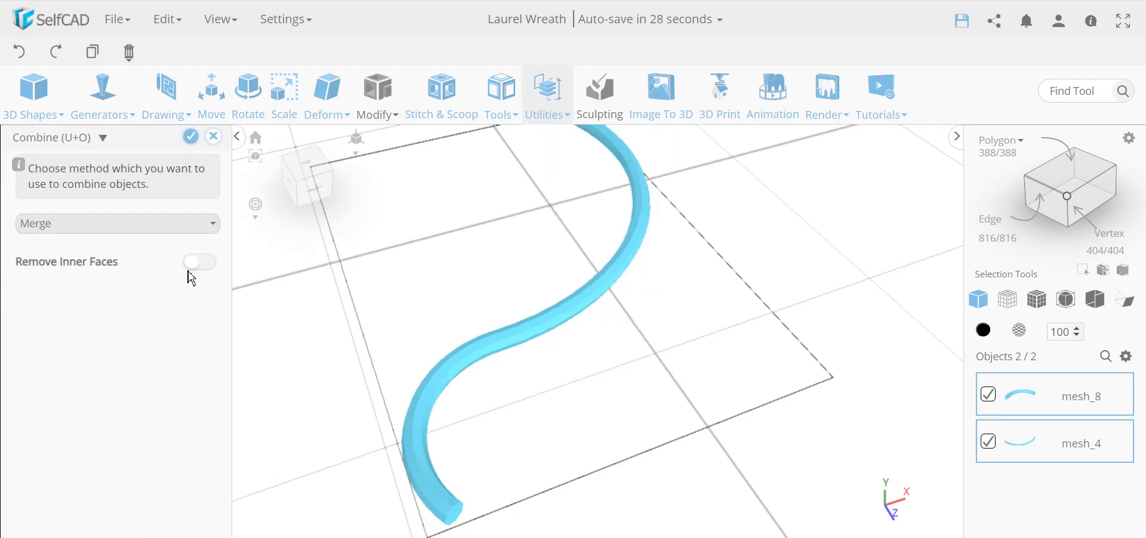
left_click(191, 141)
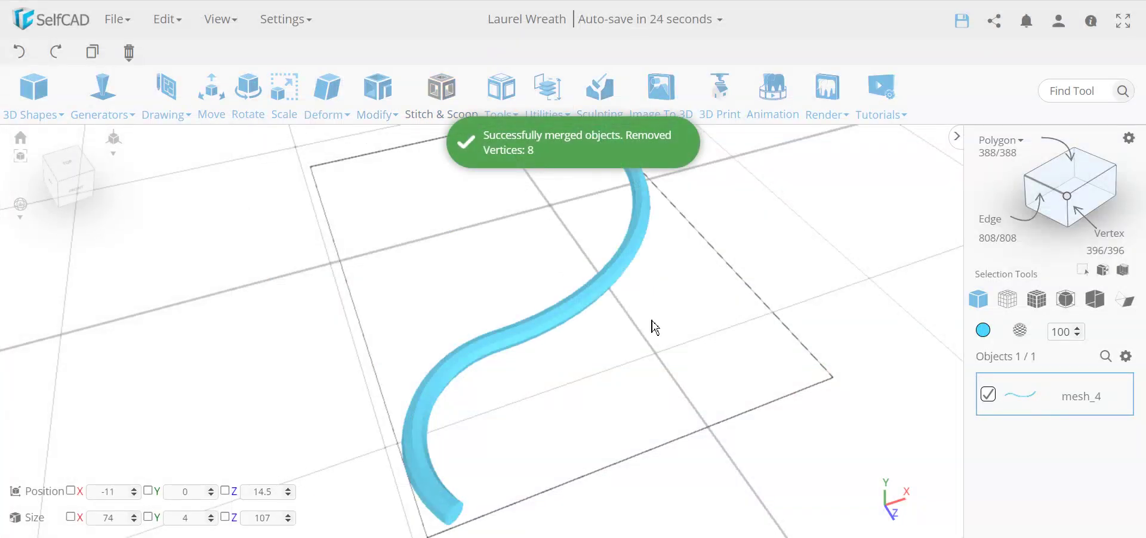
Examine the joint between the merged stem segments in wireframe for leftover inner faces, and return to solid display.
left_click(1008, 307)
scroll(519, 340, "up", 6)
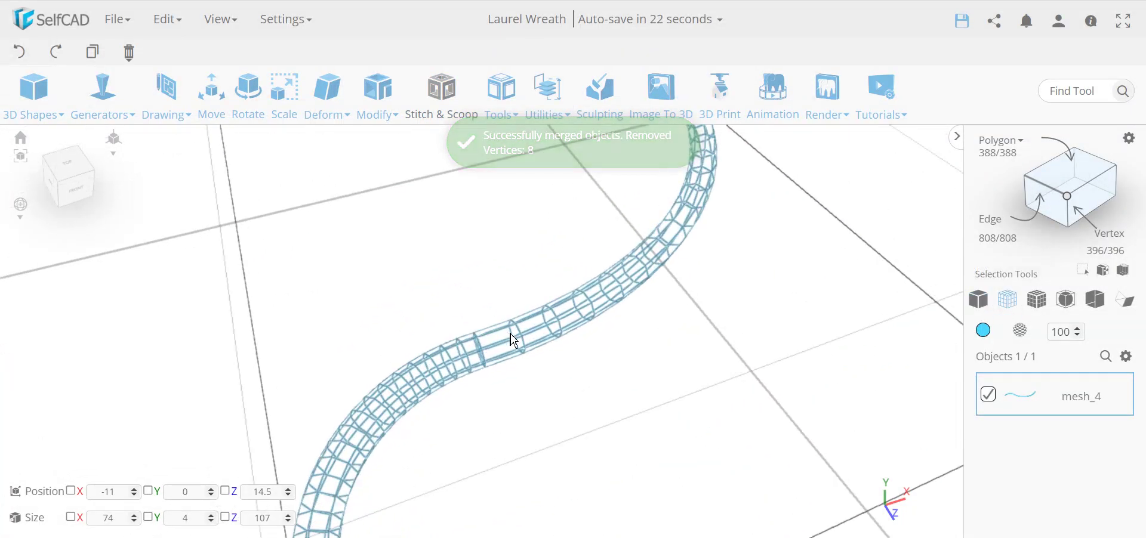
scroll(525, 346, "up", 8)
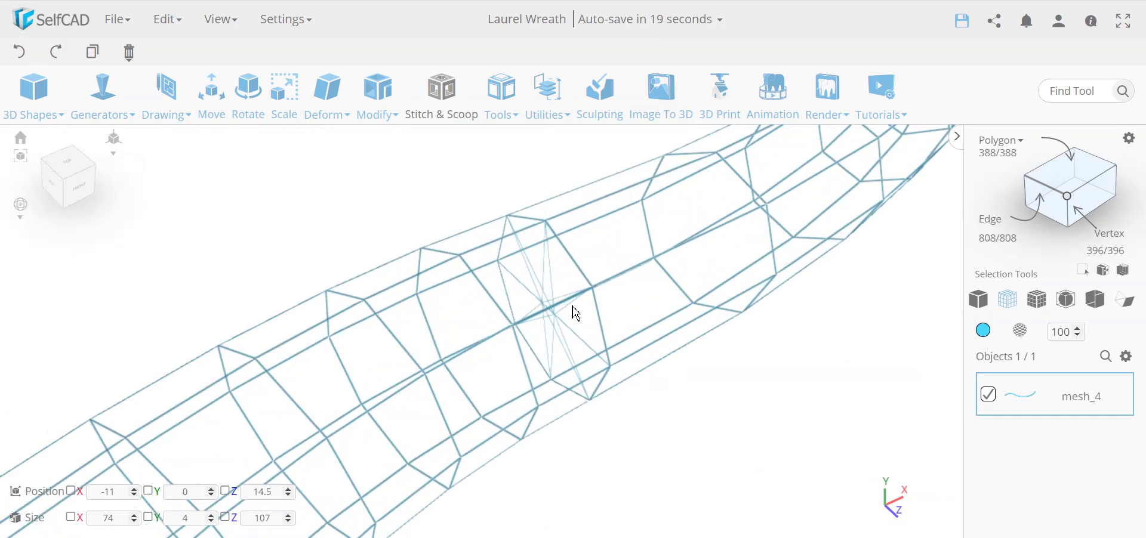
left_click(979, 303)
scroll(642, 356, "down", 6)
scroll(656, 372, "down", 5)
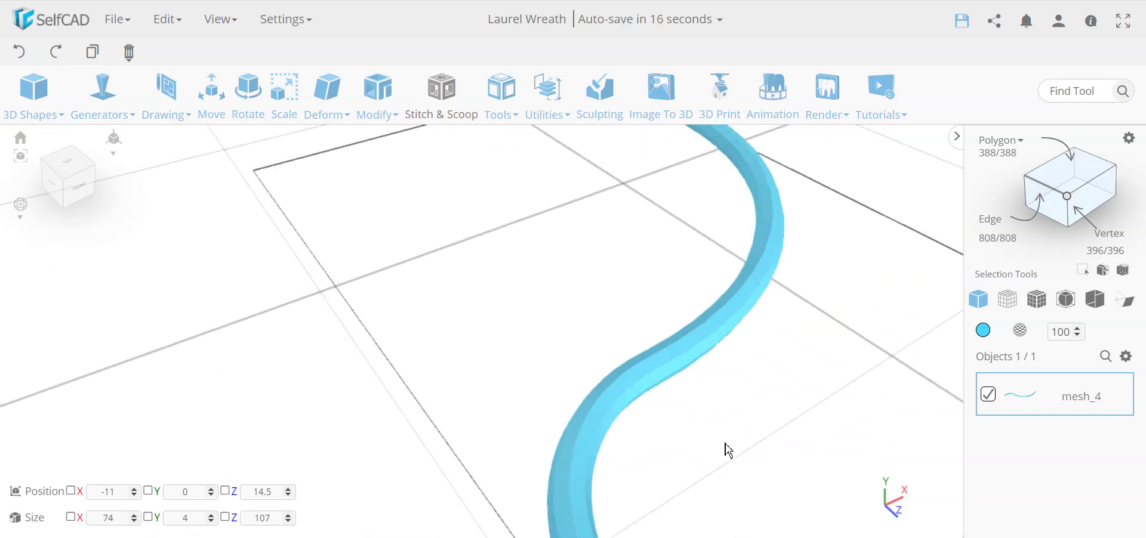
Run Geom Clean on the merged stem with only Remove Inner Faces enabled.
left_click_drag(742, 453, 591, 230)
left_click(555, 104)
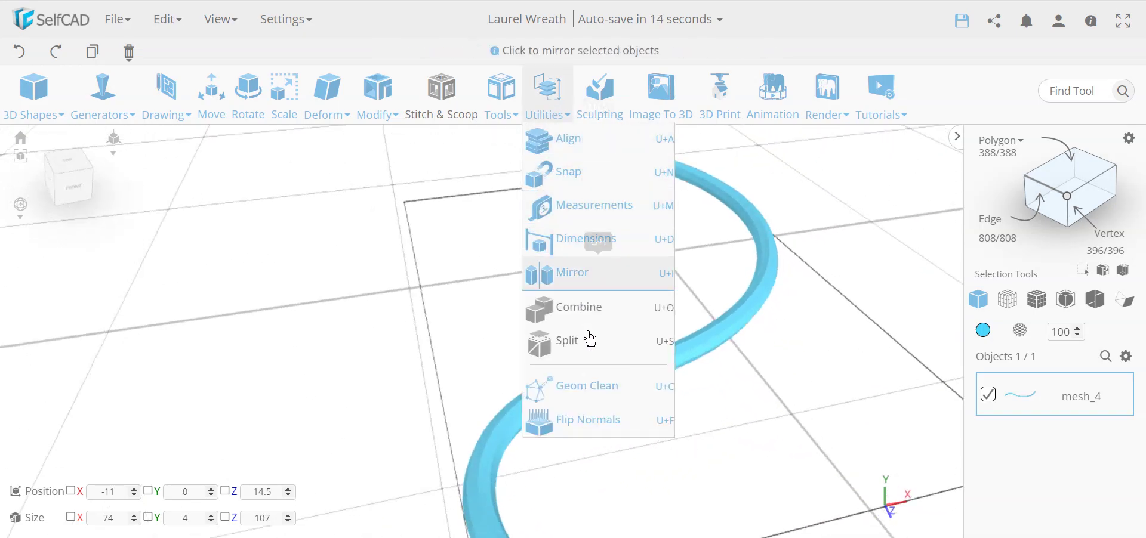
left_click(591, 455)
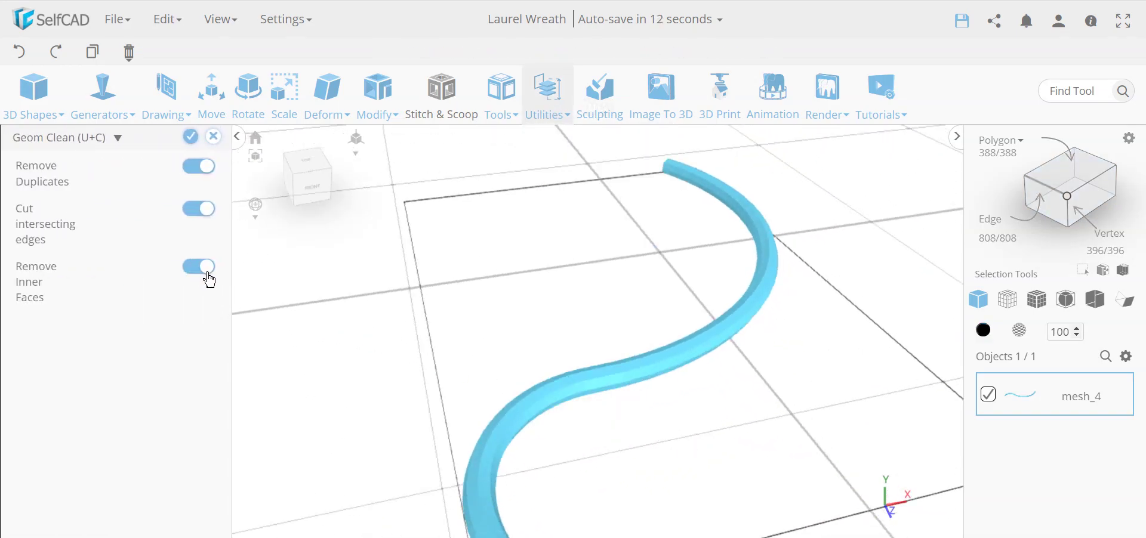
left_click(188, 206)
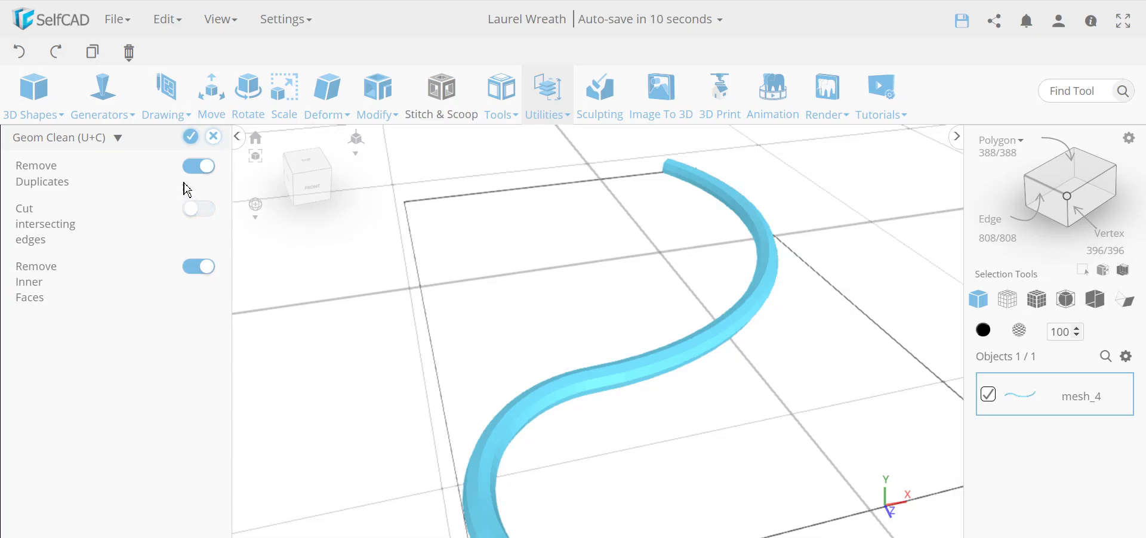
left_click(195, 170)
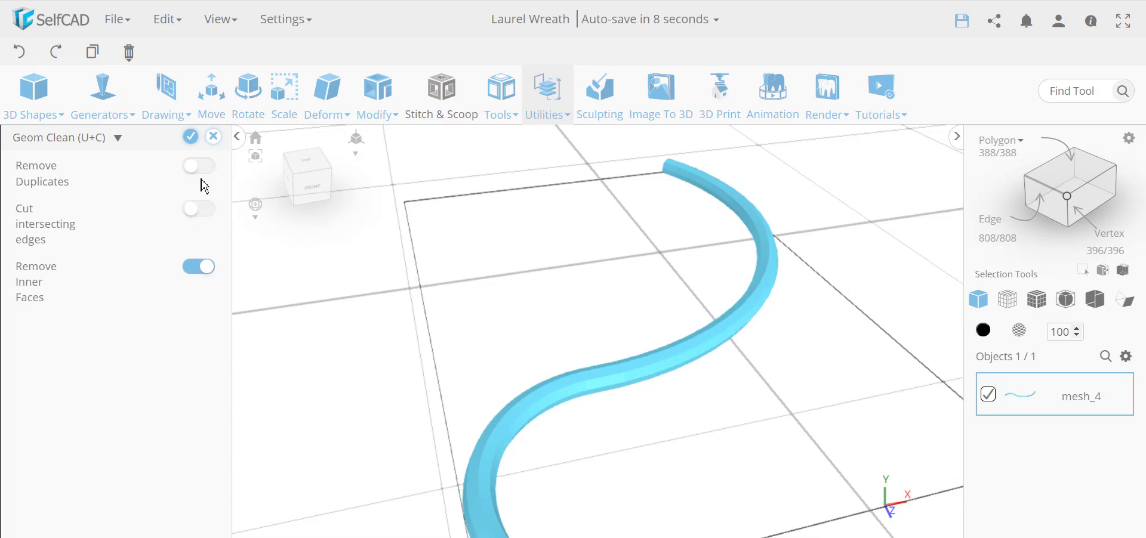
left_click(190, 139)
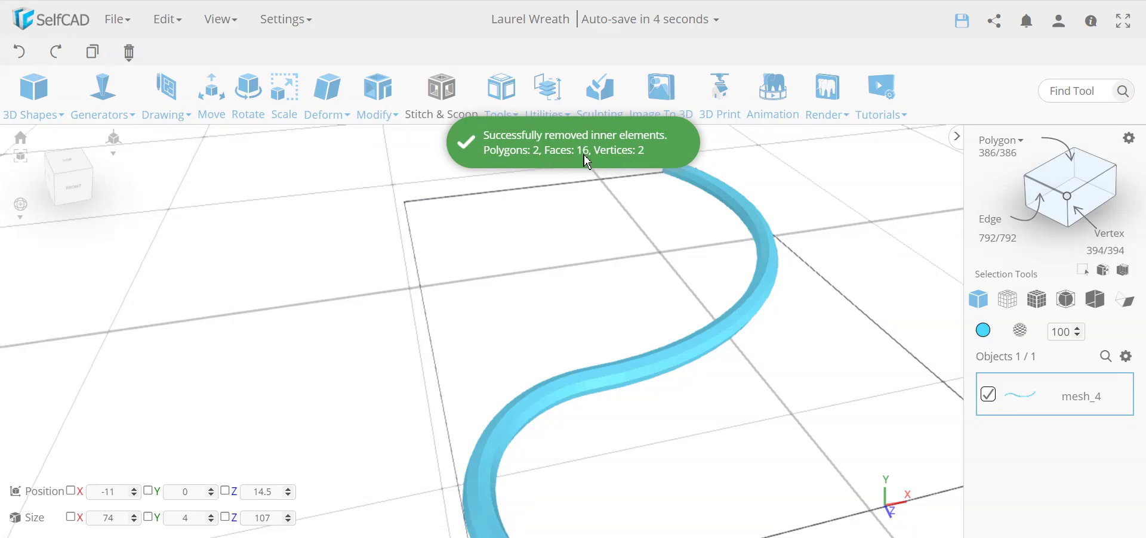
Undo the Geom Clean operation and the merge of the stem segments.
left_click_drag(614, 427, 585, 430)
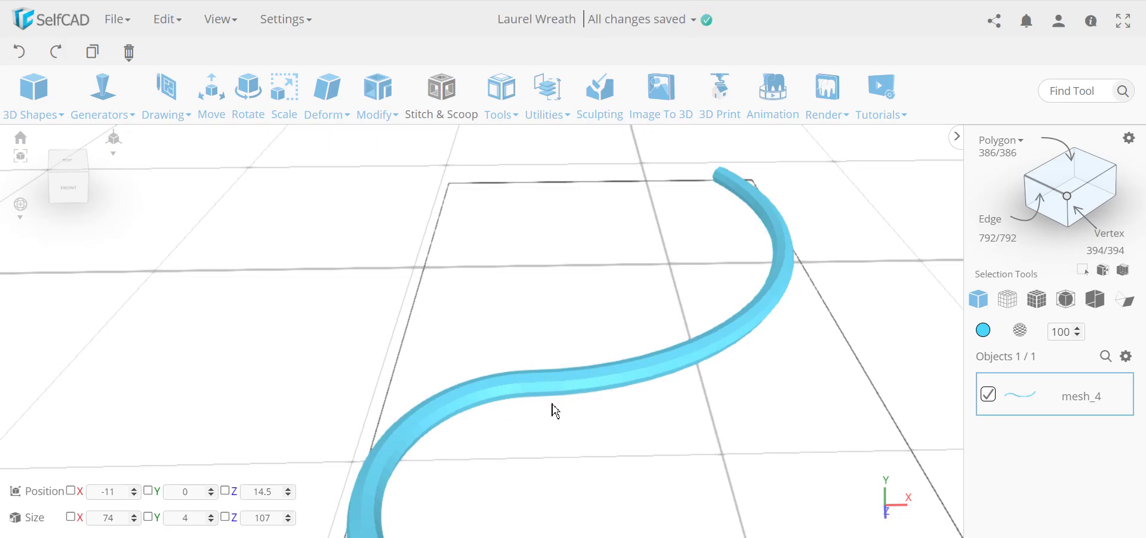
left_click_drag(579, 427, 607, 422)
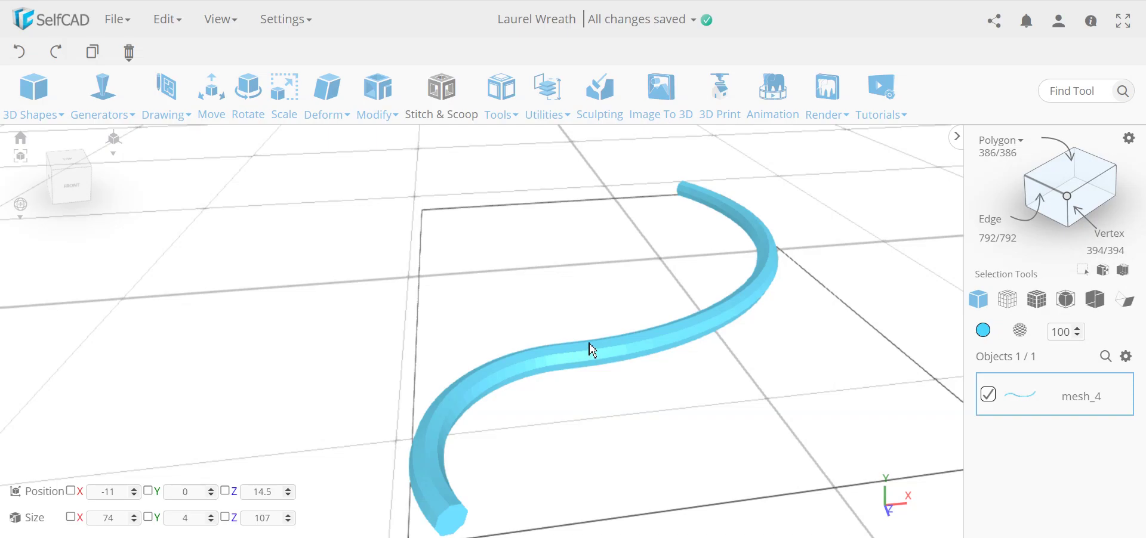
left_click_drag(628, 413, 592, 414)
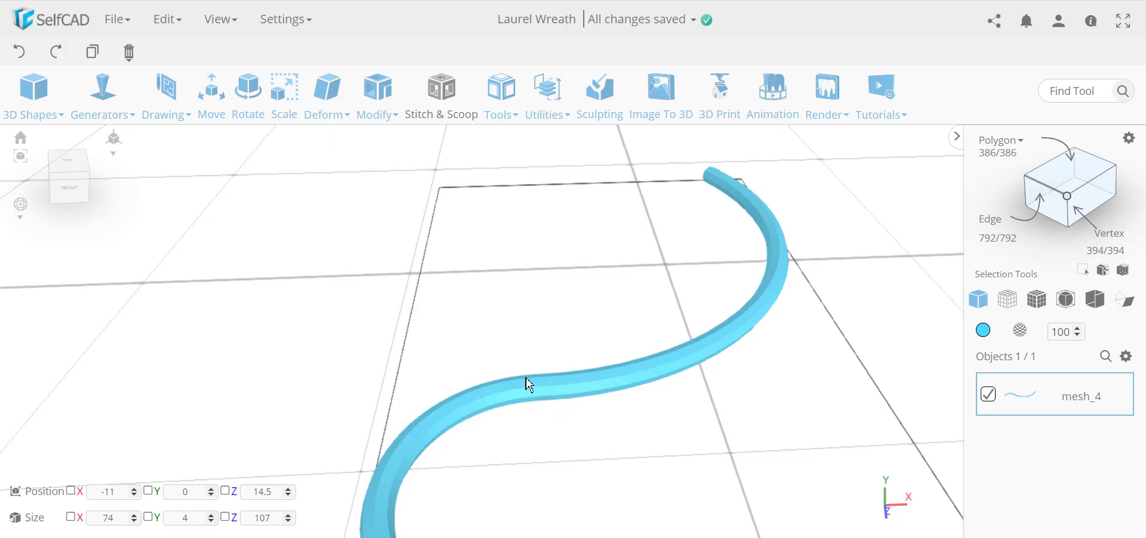
left_click_drag(463, 435, 522, 451)
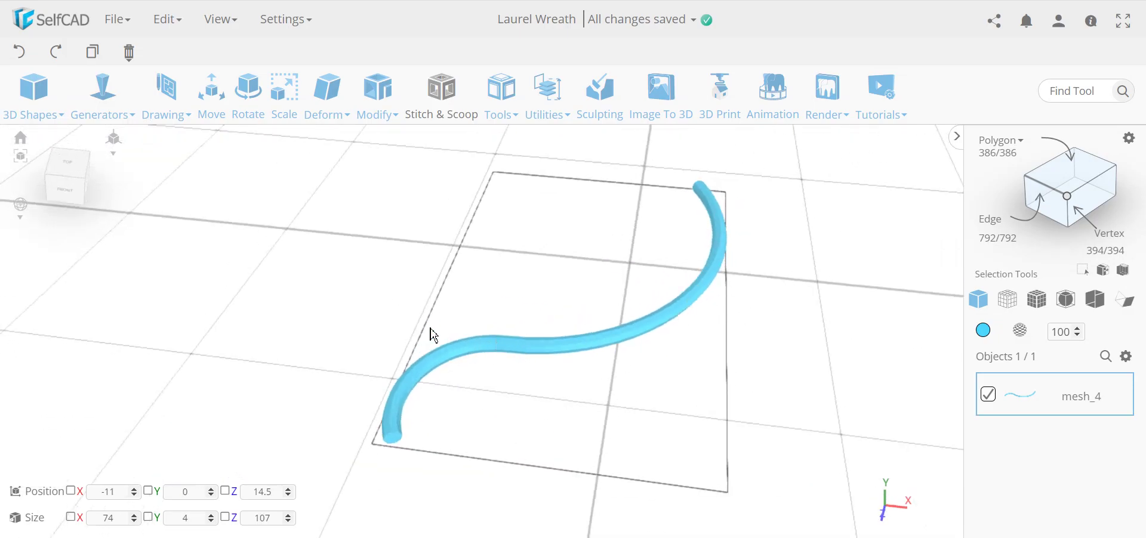
left_click(23, 60)
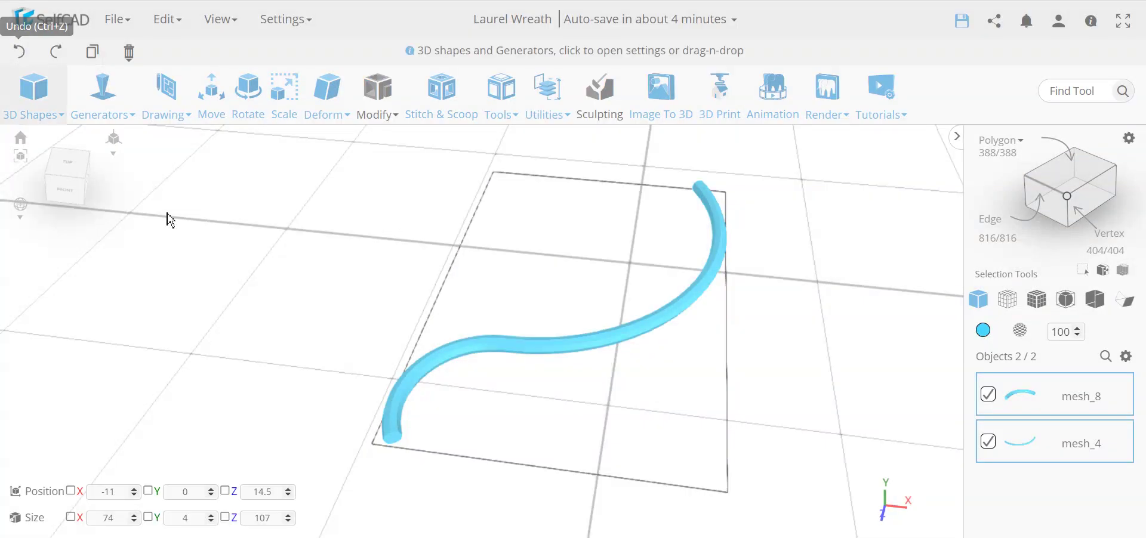
Deselect the longer stem segment mesh_4 and hide it so that only mesh_8 is shown.
left_click_drag(453, 389, 552, 362)
scroll(552, 362, "up", 3)
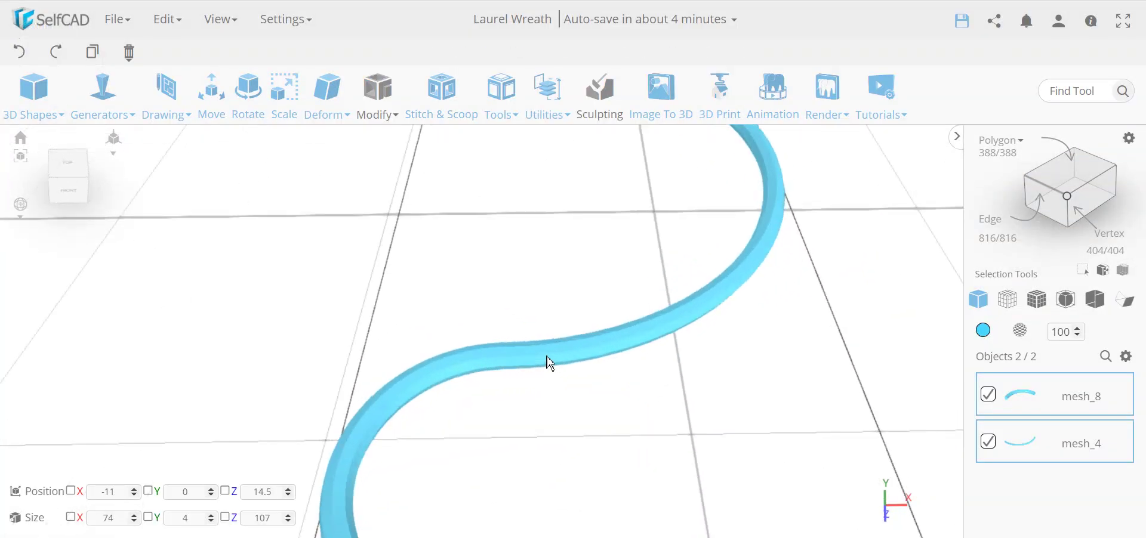
left_click(537, 110)
scroll(518, 368, "down", 5)
left_click(992, 452)
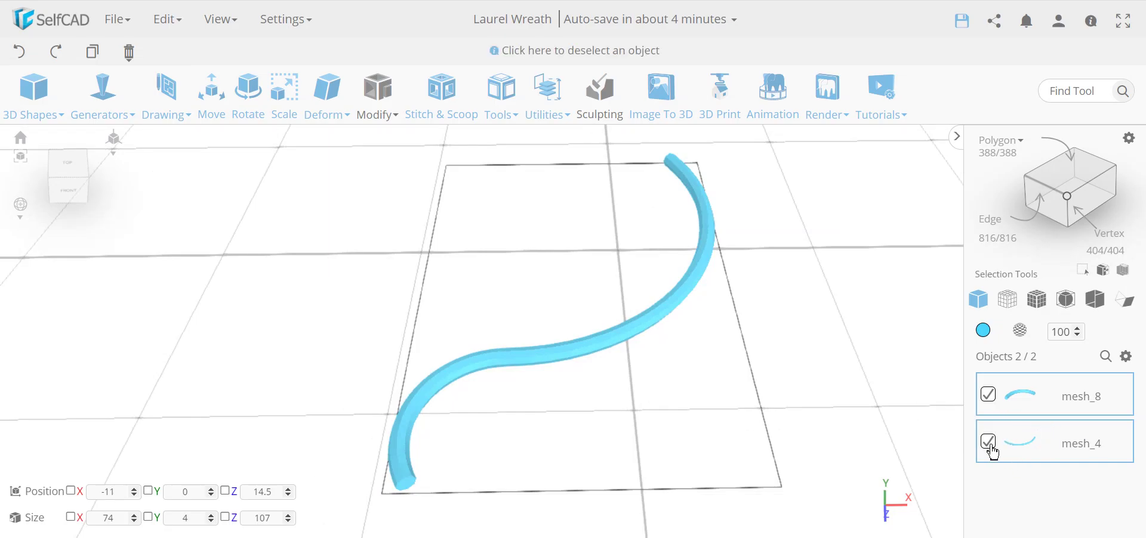
left_click(989, 447)
left_click(1124, 358)
left_click(1109, 472)
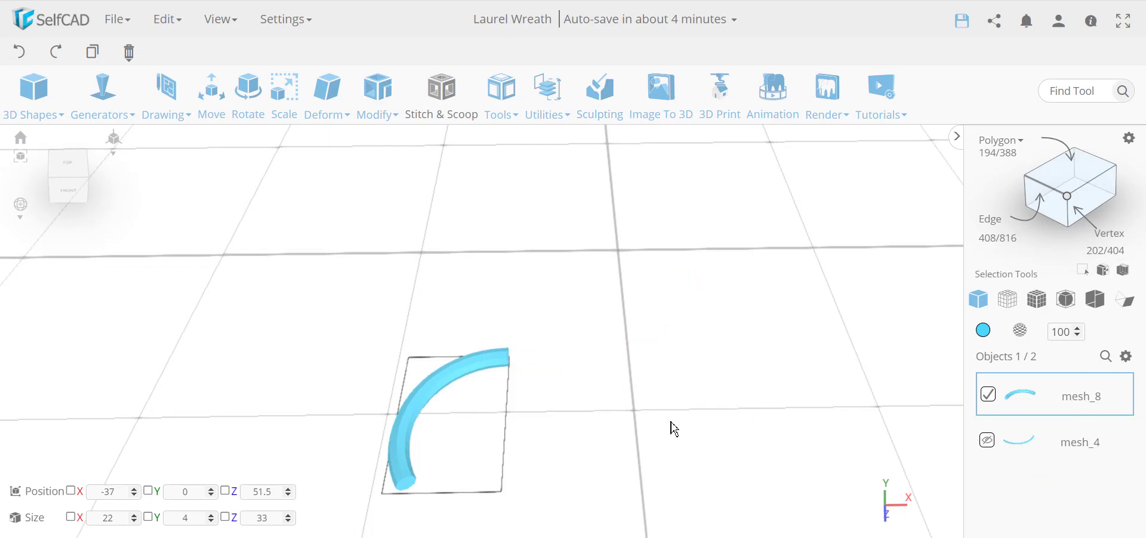
Select the end face of mesh_8 at the joint and extrude it by 5 with Cut Intersections on.
left_click_drag(678, 430, 472, 369)
scroll(498, 266, "up", 5)
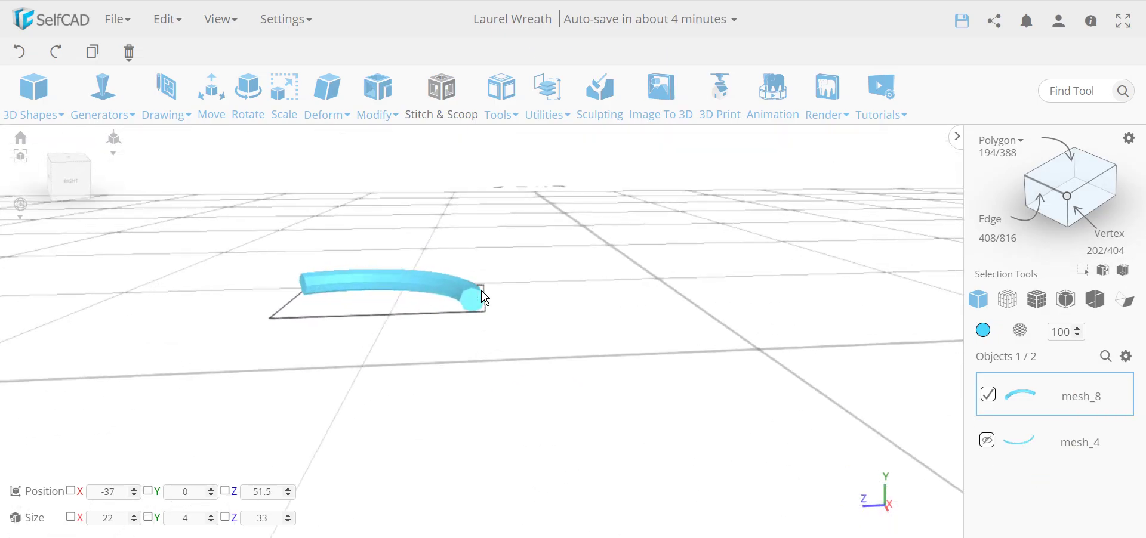
left_click(1065, 172)
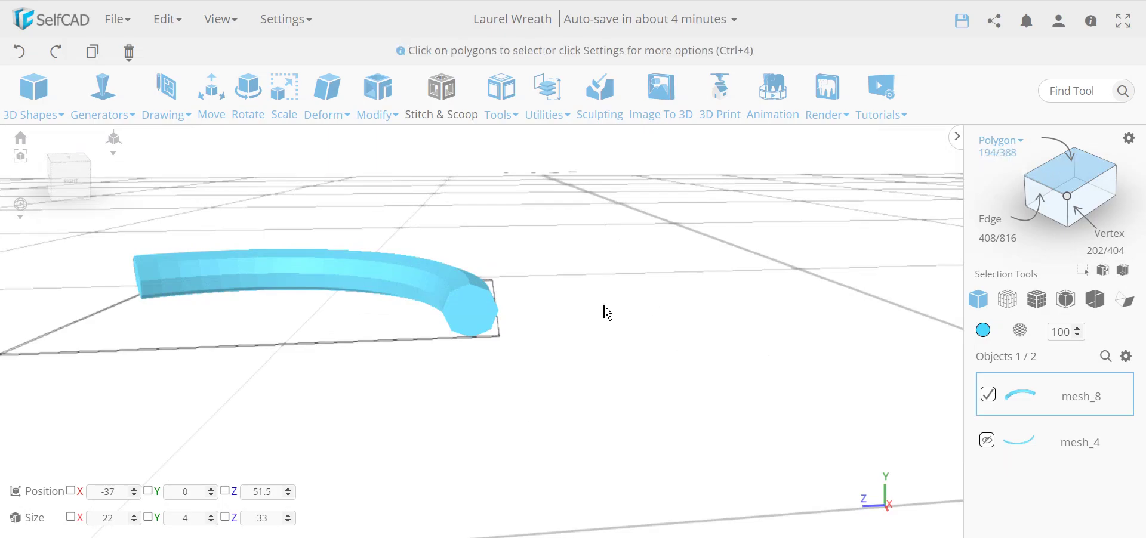
left_click(482, 315)
left_click(377, 95)
left_click(401, 143)
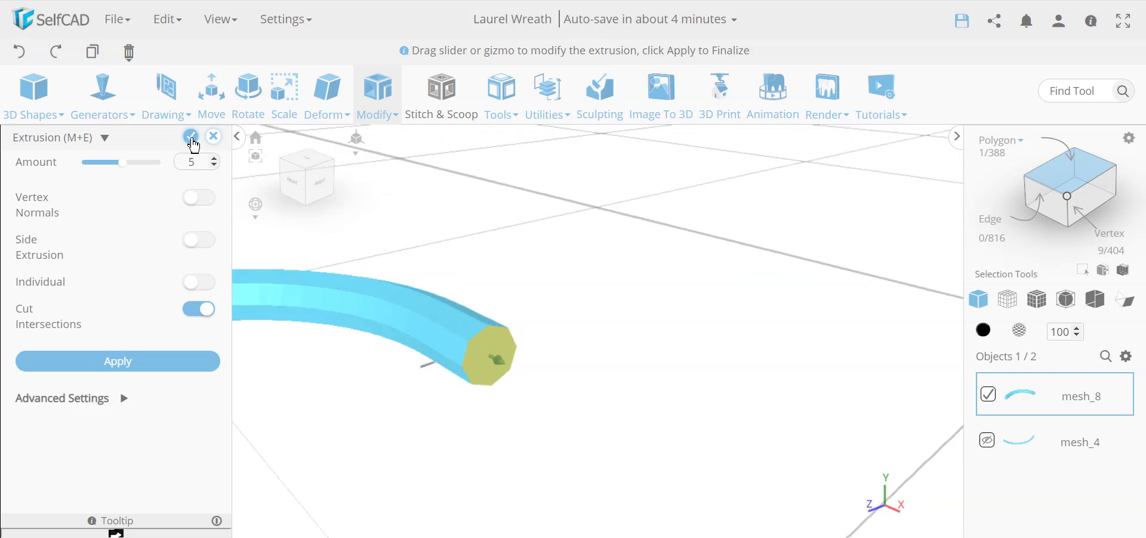
left_click(191, 138)
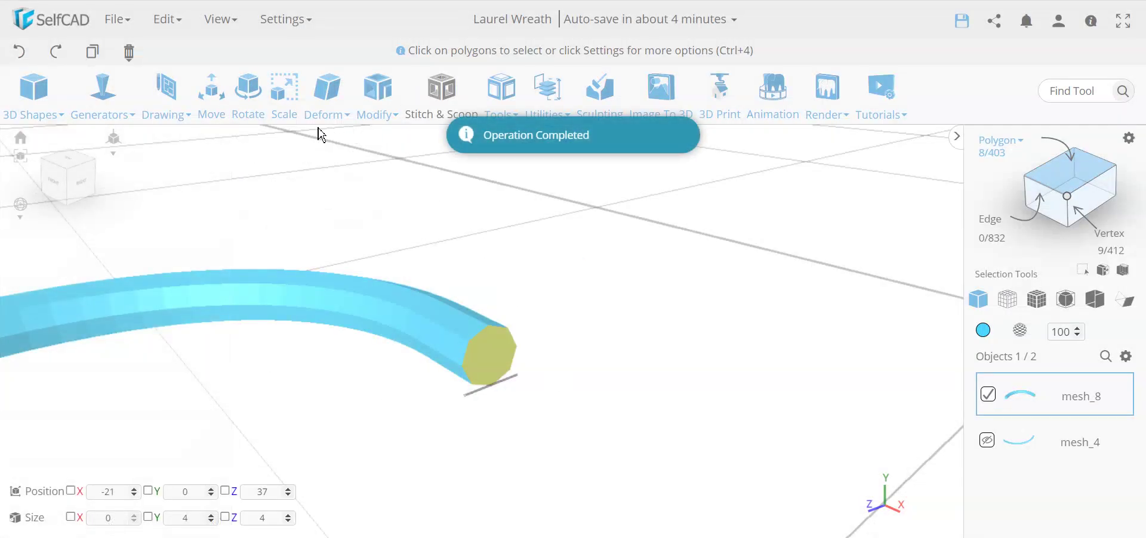
Scale the extruded end face of mesh_8 down to about 2.59 in Y and Z.
left_click(280, 90)
left_click_drag(500, 365, 489, 353)
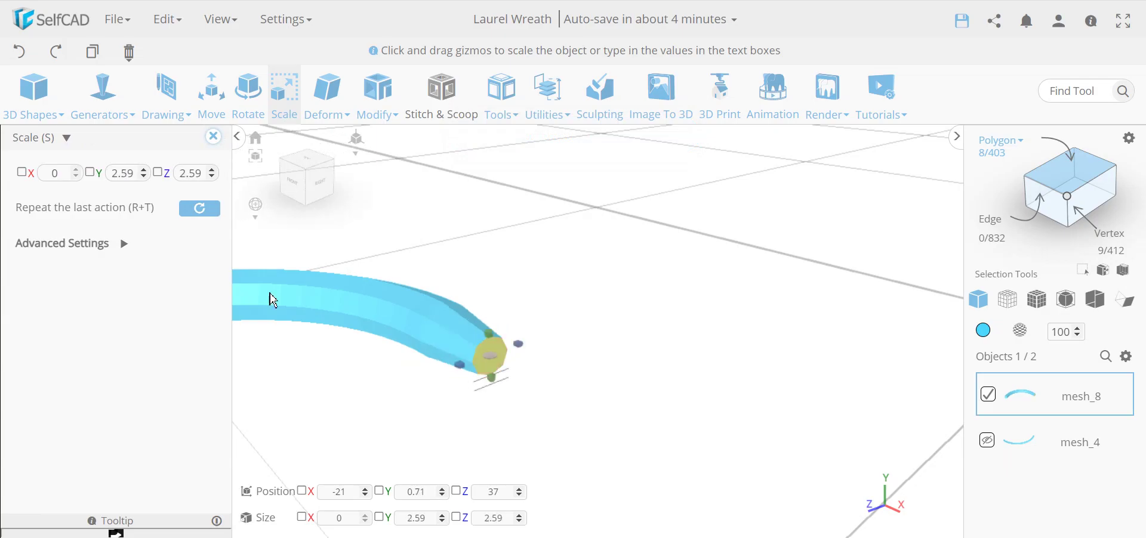
left_click(211, 137)
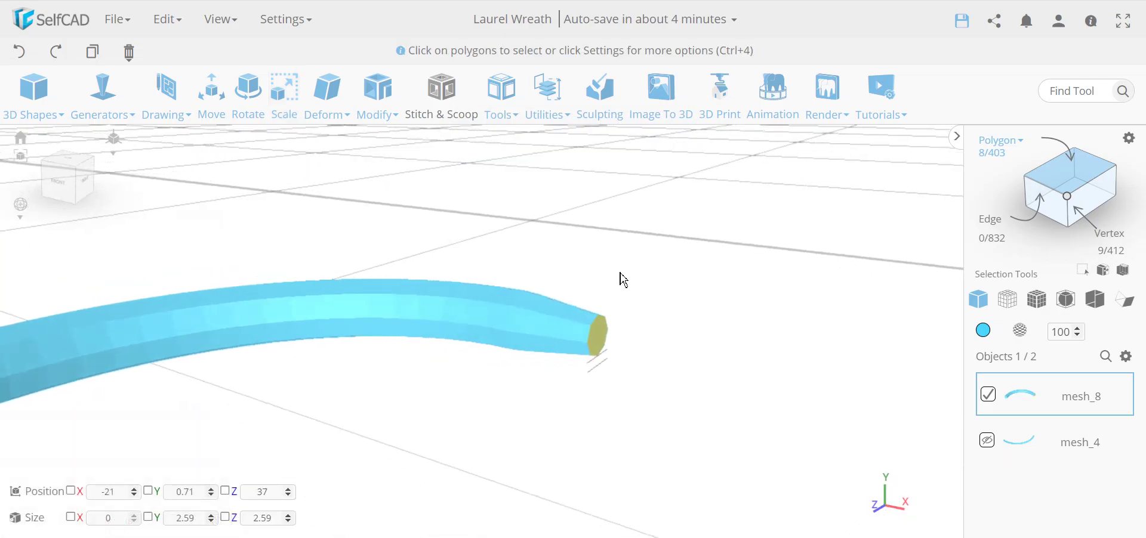
Display the mesh as solid with wireframe, then unhide mesh_4 and select it together with mesh_8.
left_click(1037, 299)
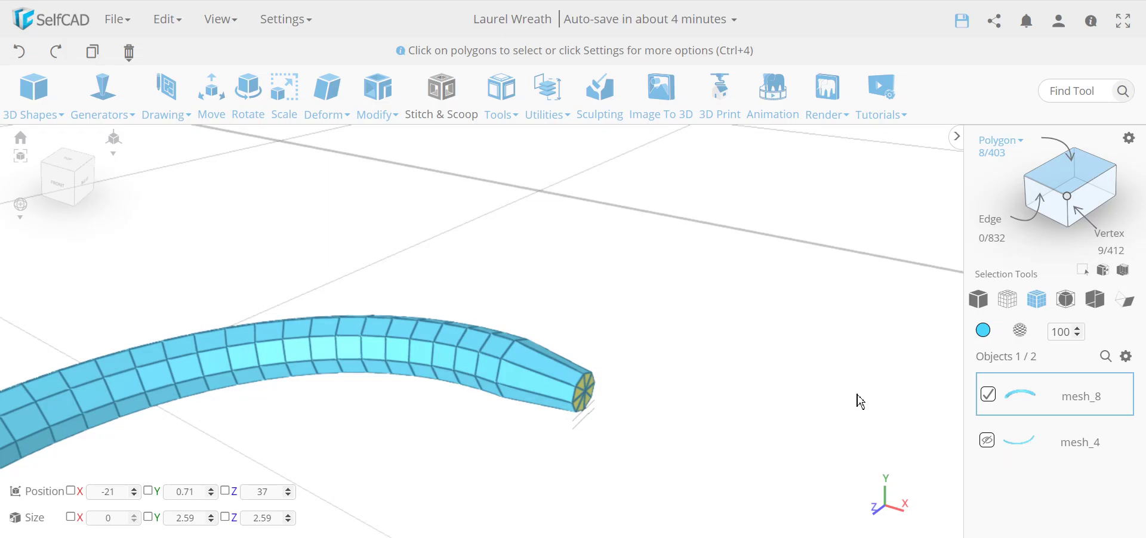
left_click(986, 443)
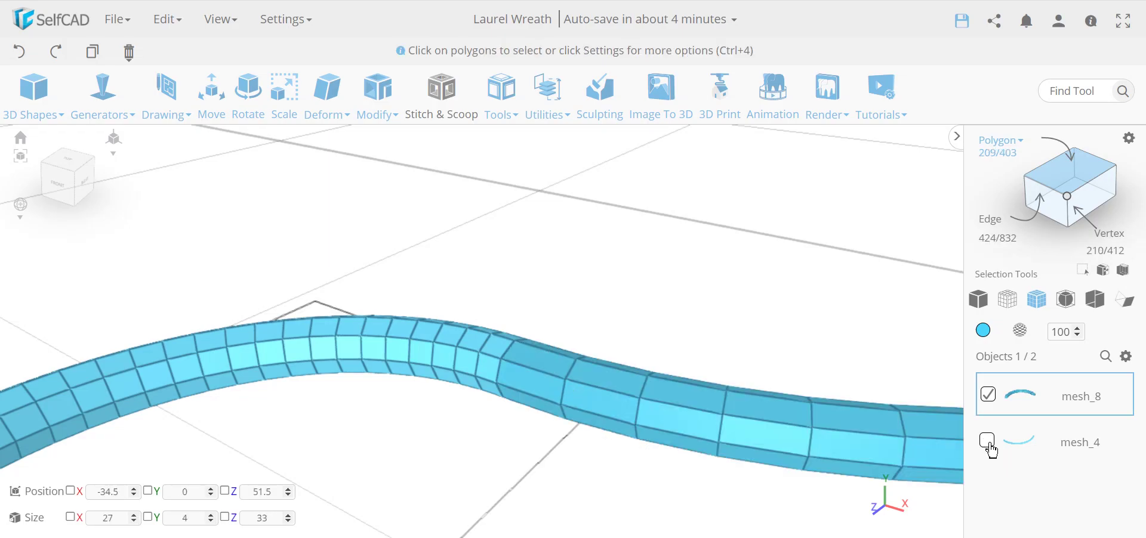
left_click(986, 443)
scroll(587, 490, "up", 3)
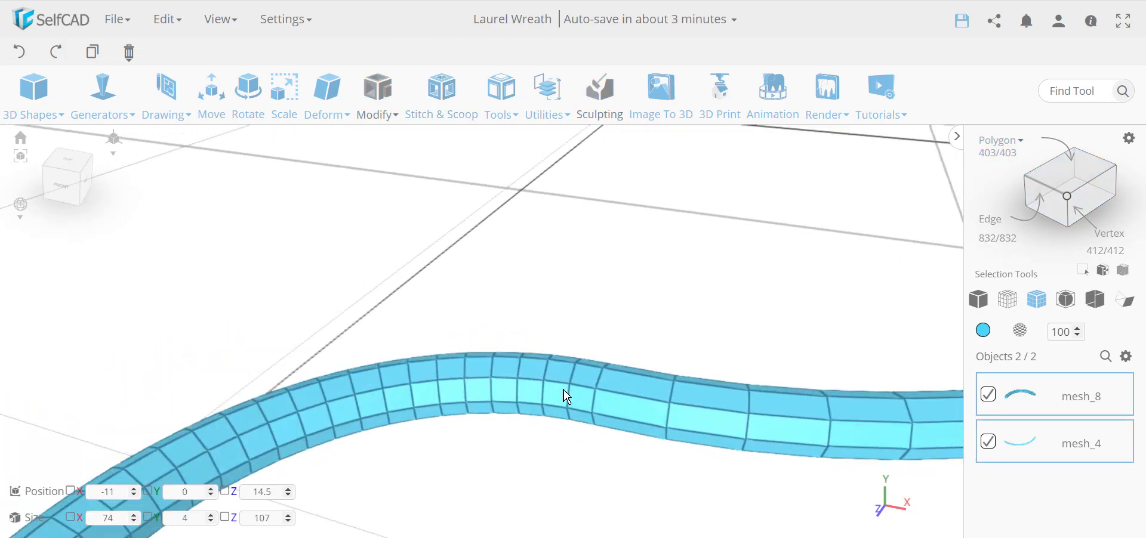
Examine in wireframe how the tapered end overlaps the other stem segment, and return to solid display.
left_click(1008, 299)
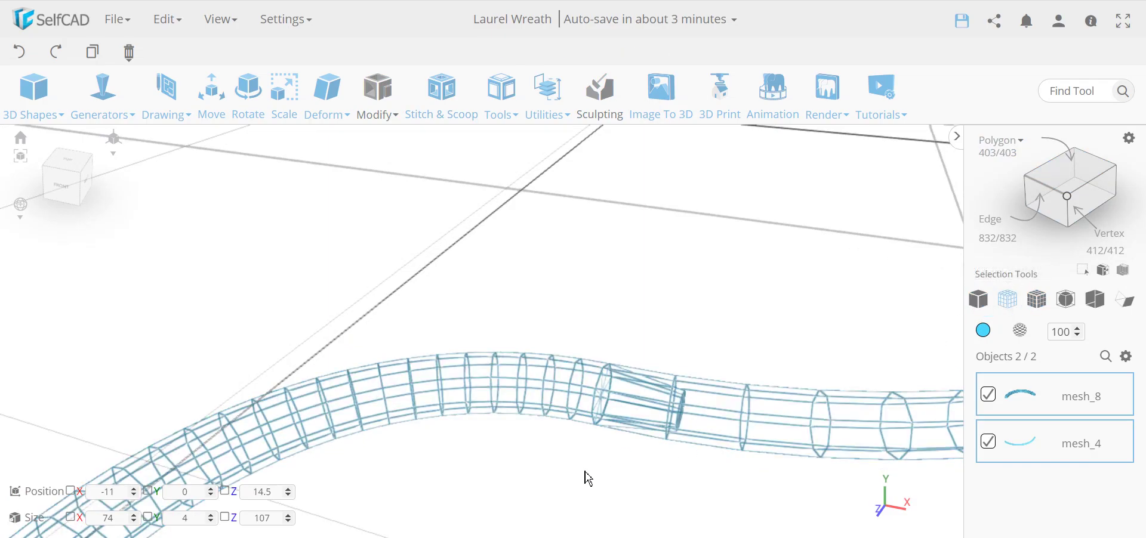
left_click_drag(585, 474, 656, 424)
scroll(668, 418, "up", 3)
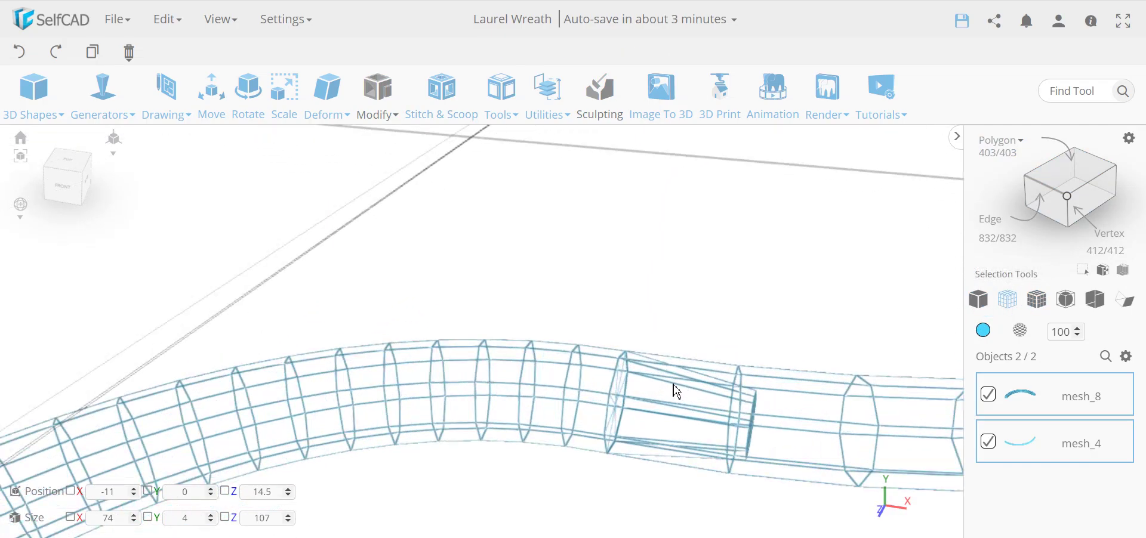
left_click(979, 303)
Combine the two overlapping stem segments with a Stitch & Scoop Union.
scroll(725, 404, "down", 5)
scroll(552, 338, "down", 2)
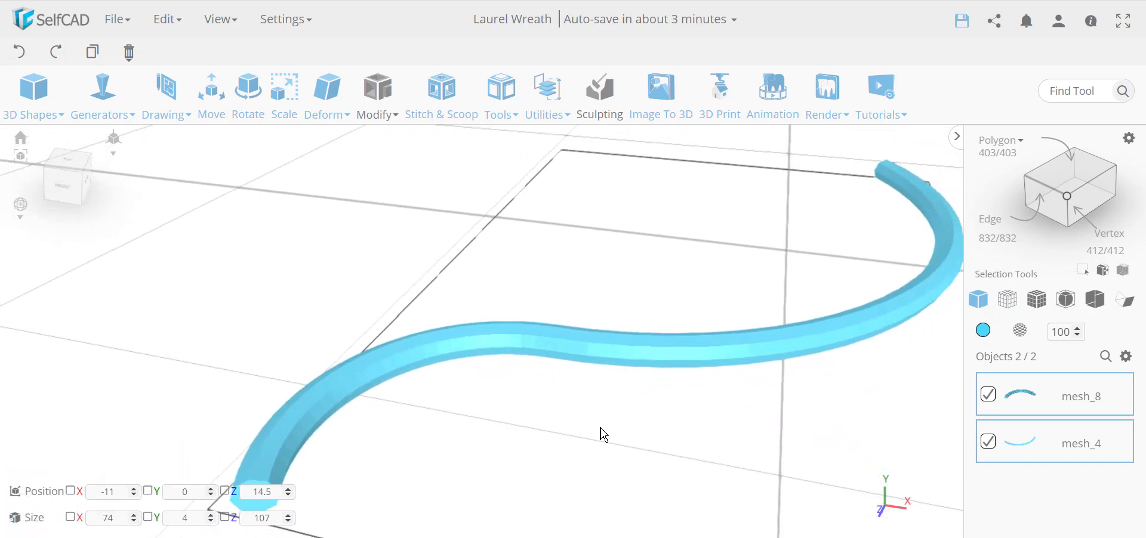
left_click_drag(603, 435, 563, 396)
key("b")
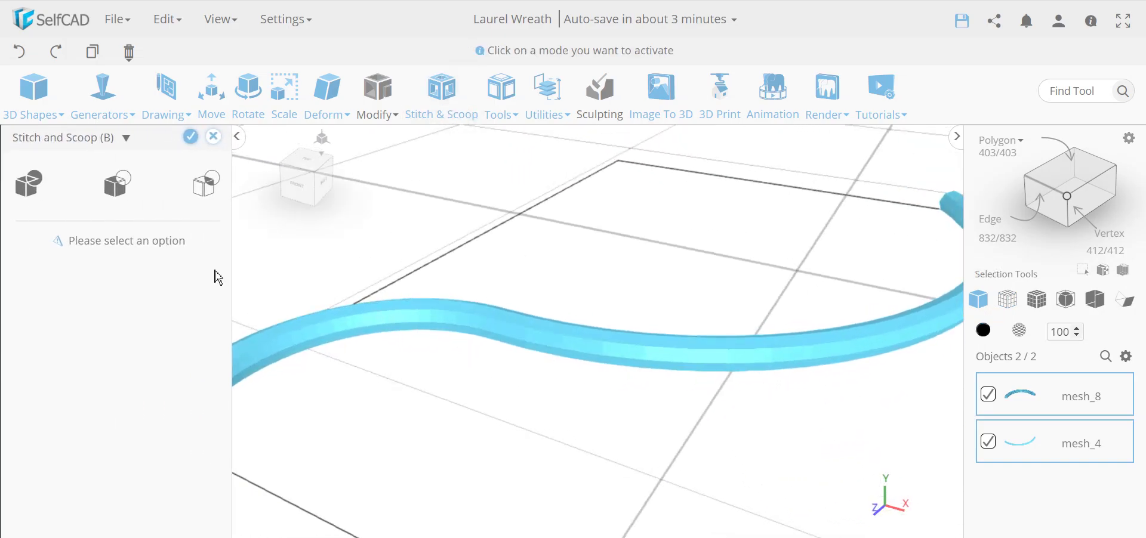
left_click(36, 195)
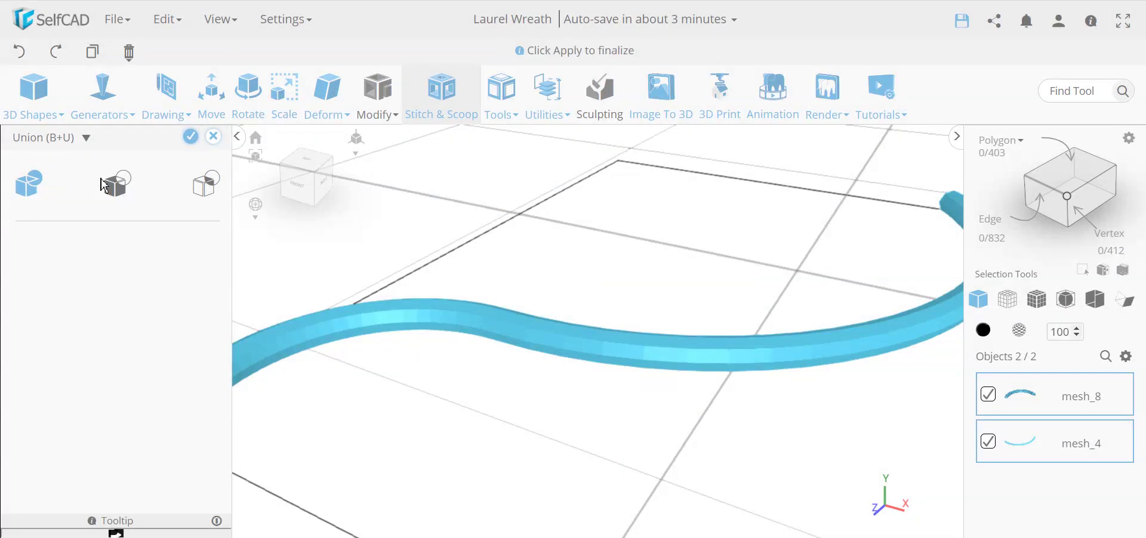
left_click(190, 141)
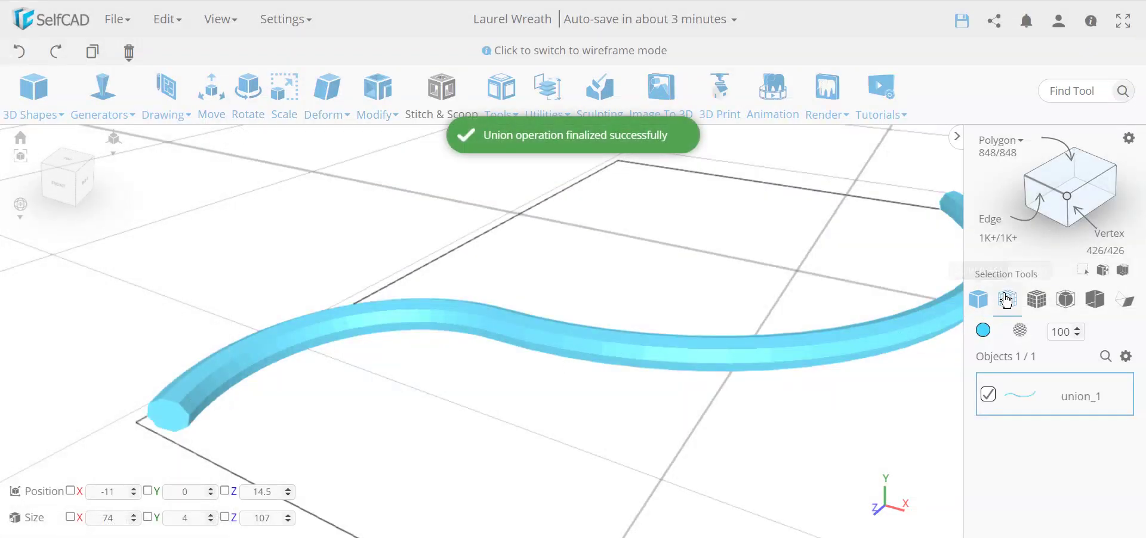
Examine the joint and topology of the united stem in wireframe and in solid plus wireframe display.
left_click(1027, 305)
scroll(567, 320, "up", 5)
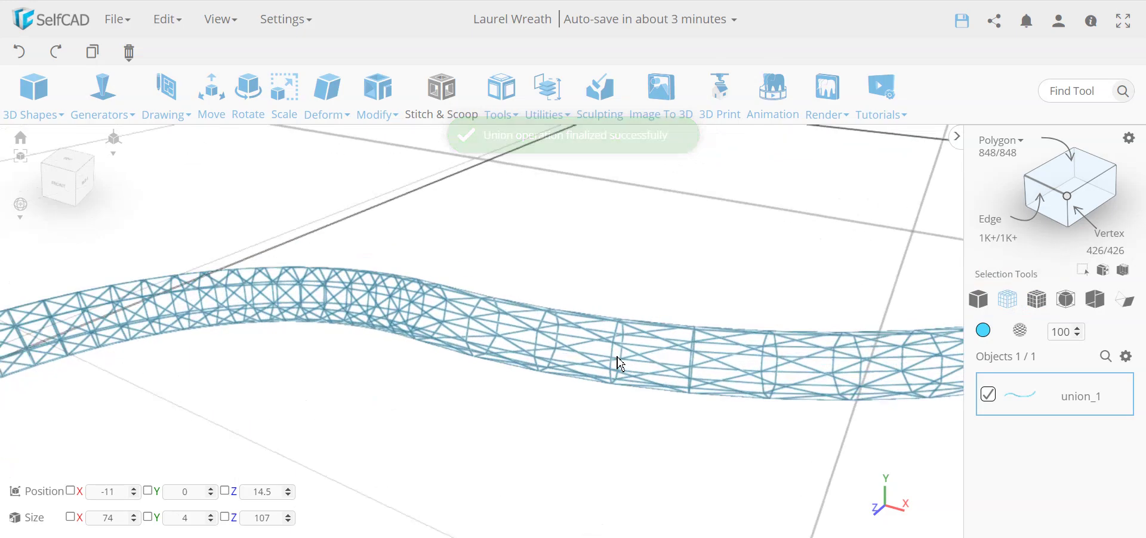
scroll(703, 376, "down", 5)
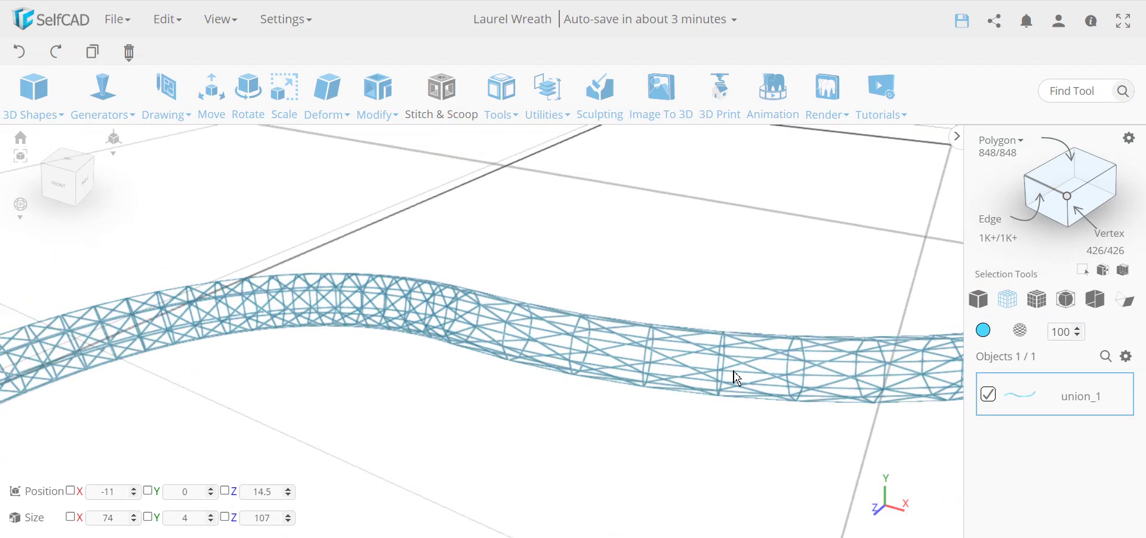
left_click(978, 299)
left_click(1037, 299)
left_click_drag(690, 390, 537, 317)
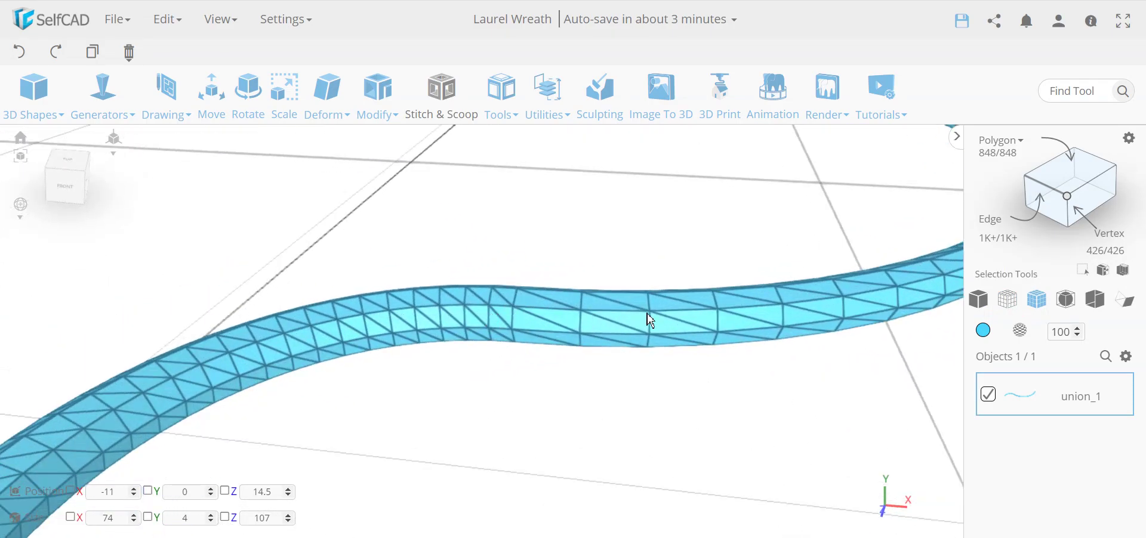
left_click_drag(588, 337, 521, 354)
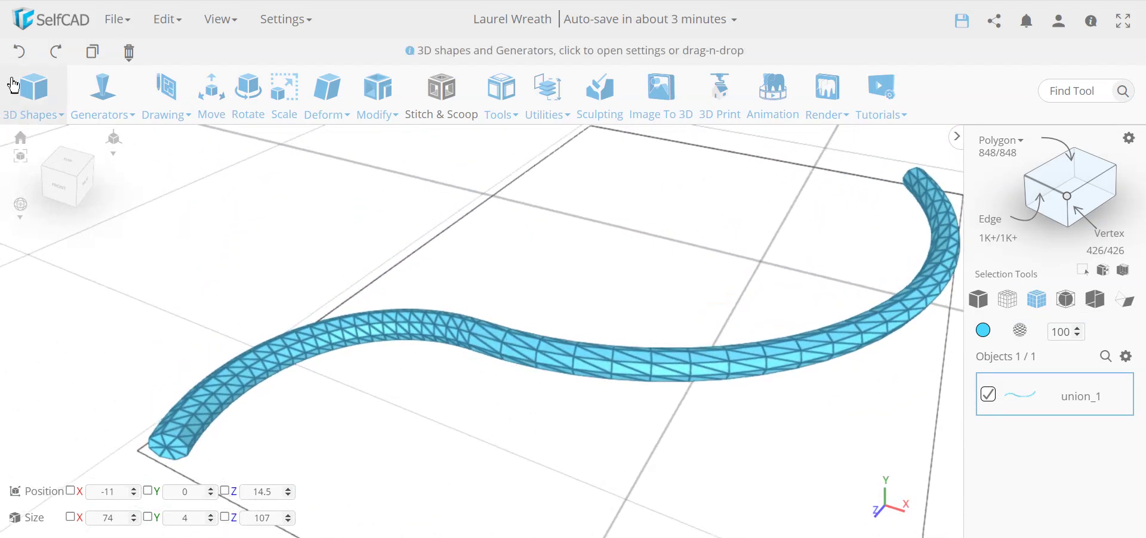
Undo the union of the stem segments and the scaling and extrusion of the mesh_8 end face.
left_click(22, 55)
left_click(22, 55)
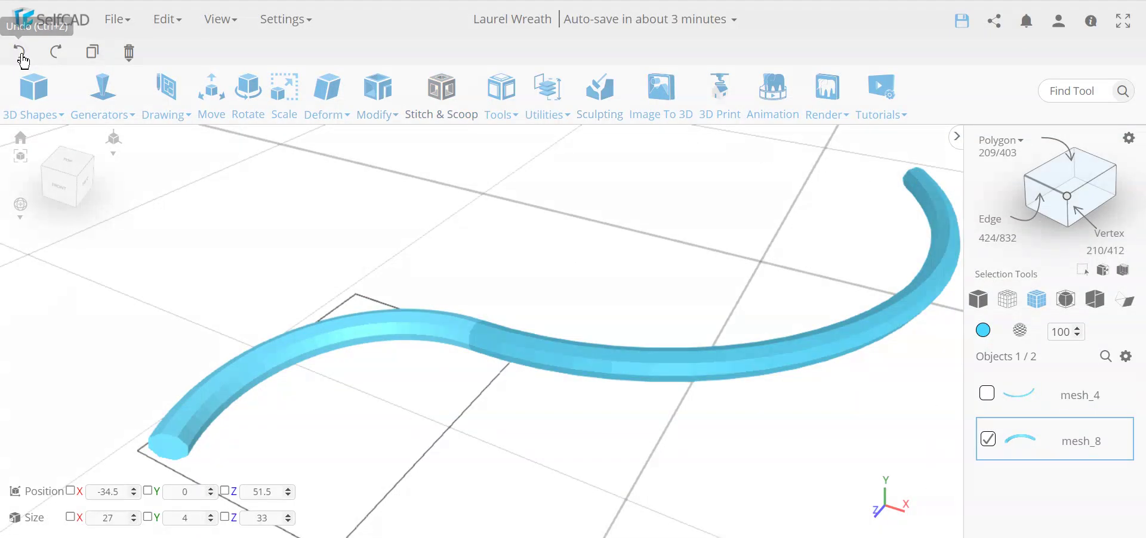
left_click(1036, 299)
left_click_drag(481, 399, 490, 394)
scroll(491, 394, "up", 2)
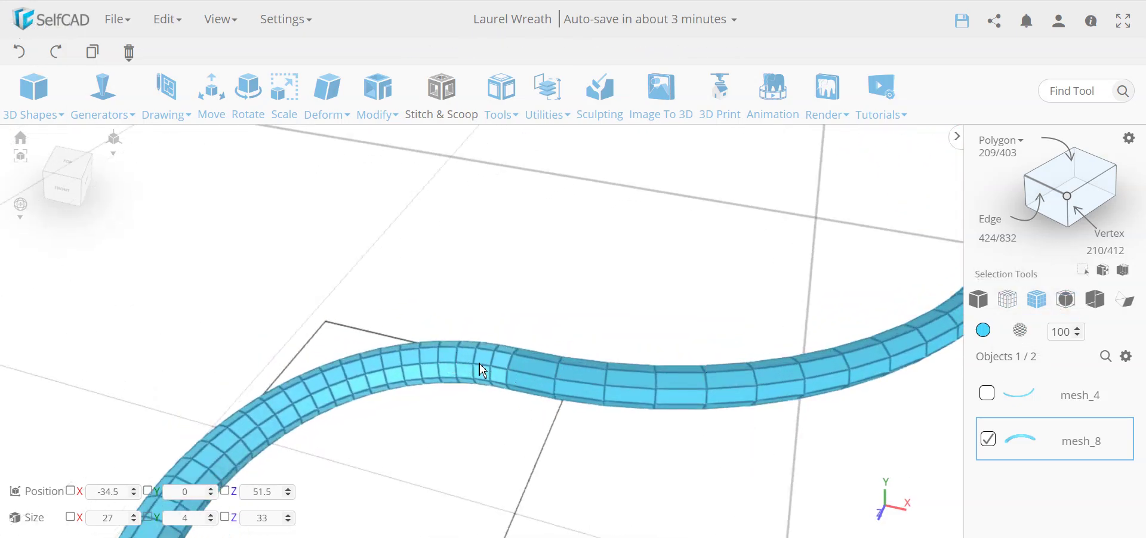
scroll(685, 405, "down", 3)
scroll(490, 431, "up", 2)
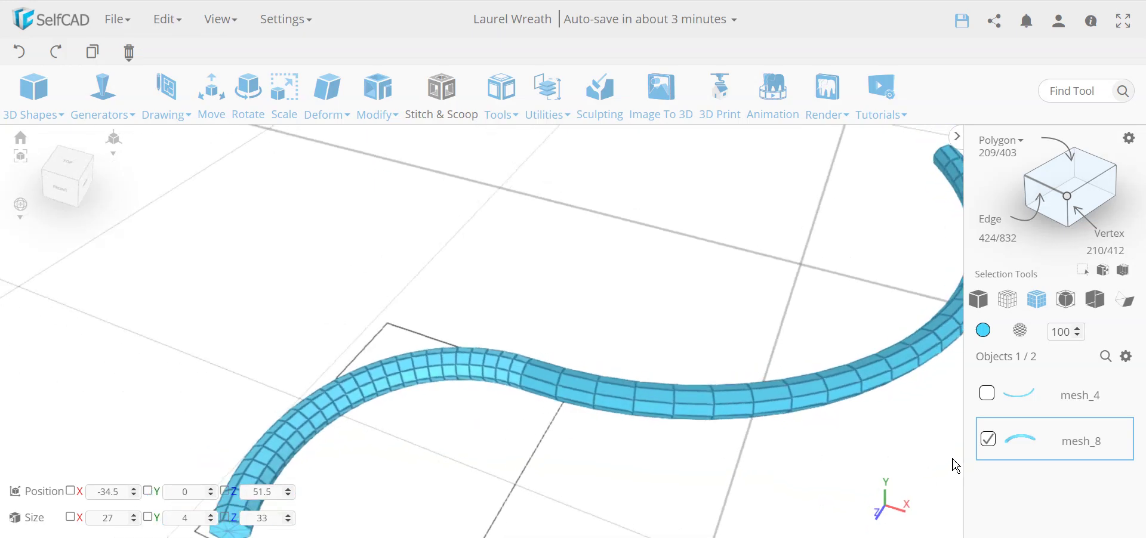
left_click(20, 53)
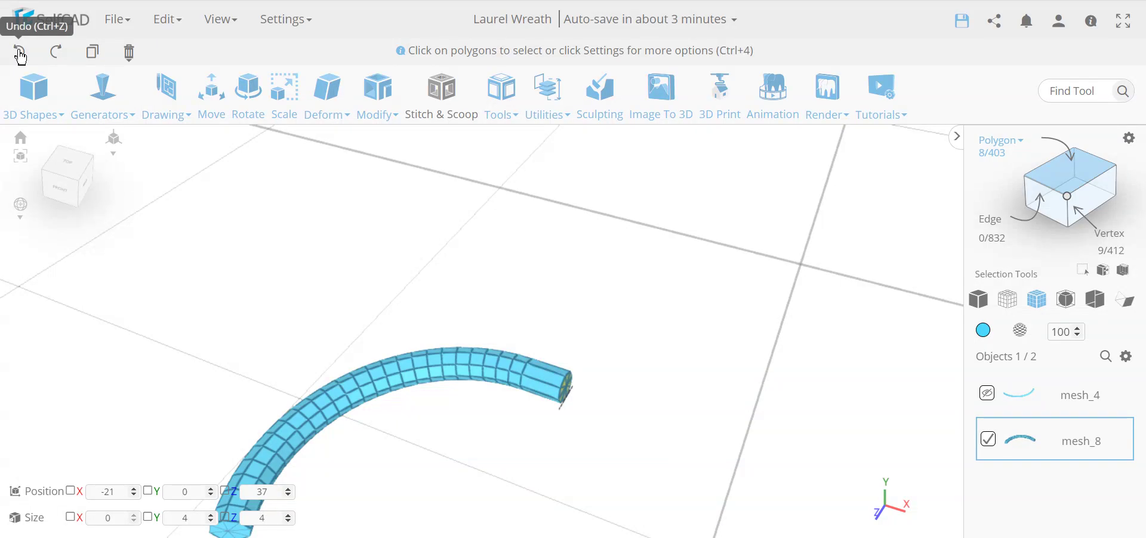
left_click(20, 54)
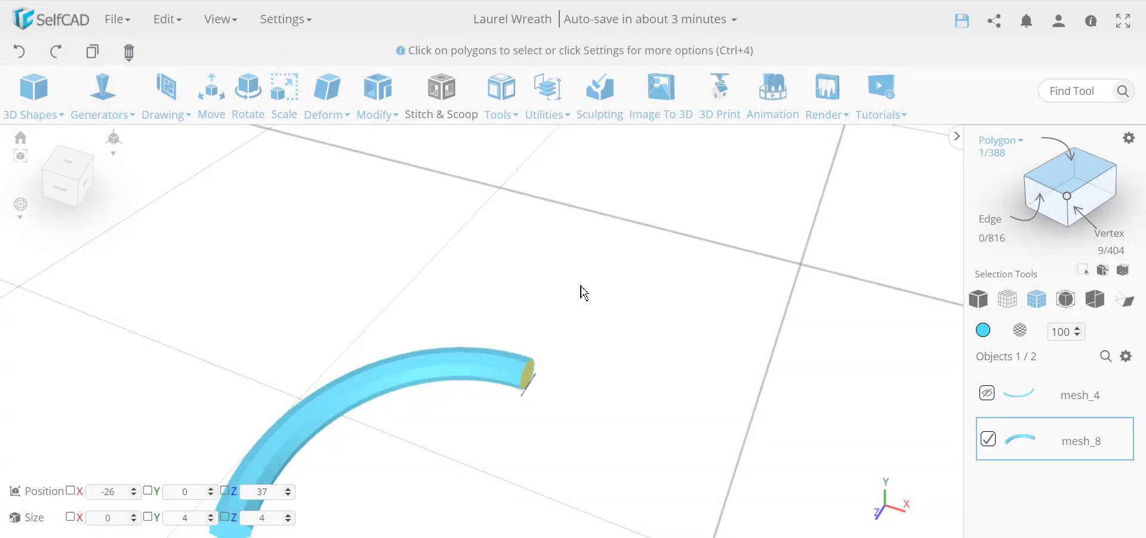
Unhide and select mesh_4 alongside mesh_8, and display both segments as solid with wireframe.
left_click(987, 393)
left_click(988, 394)
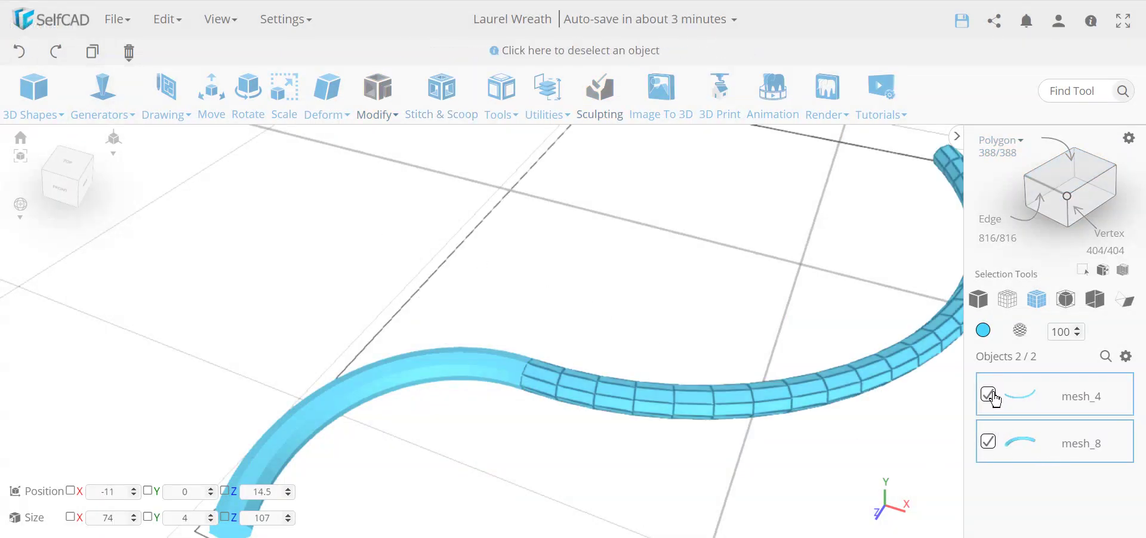
left_click(1041, 310)
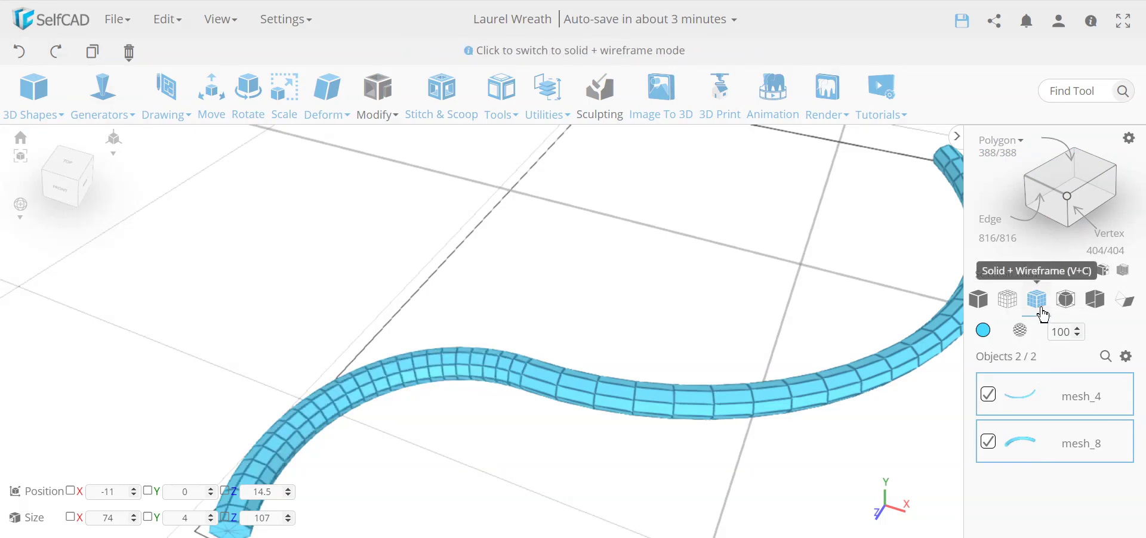
Combine the original, non-overlapping stem segments mesh_4 and mesh_8 with a Stitch & Scoop Union.
left_click(422, 123)
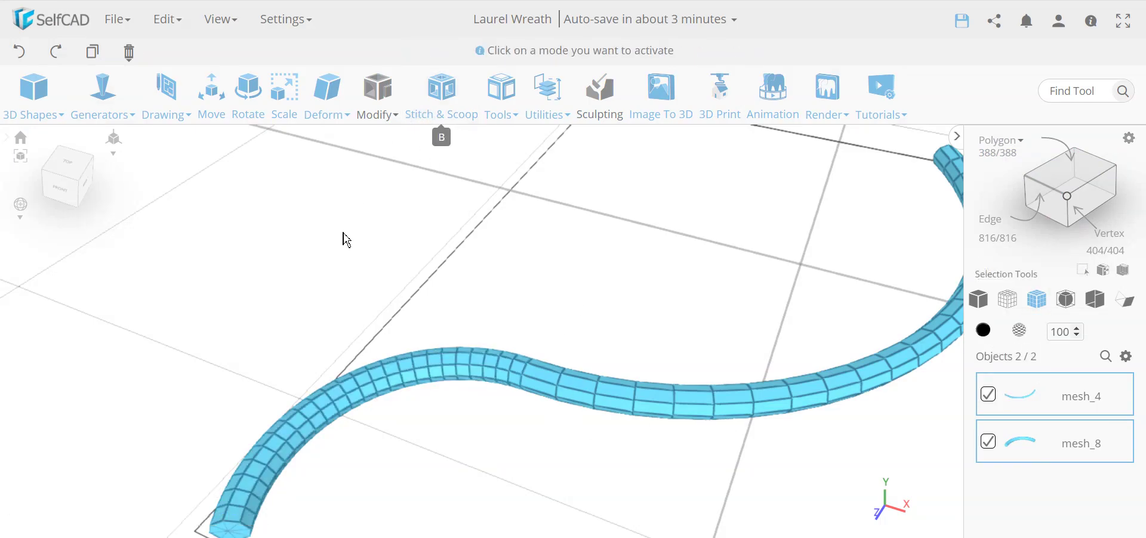
left_click(29, 185)
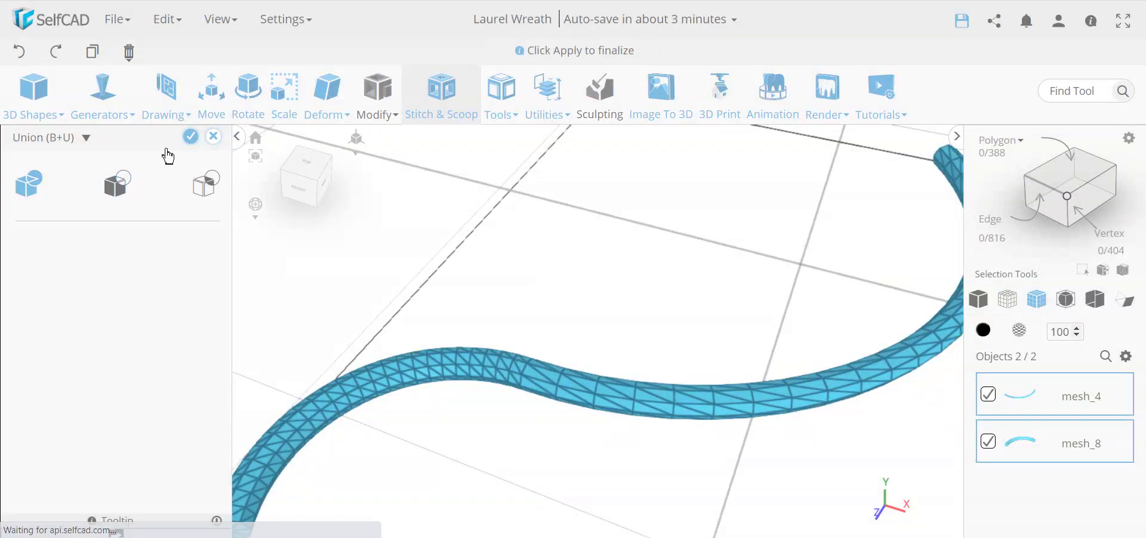
left_click(190, 136)
Apply the Resolution modifier at Detail Level 0 to the united stem to clean up its triangulated mesh.
right_click_drag(499, 377, 639, 431)
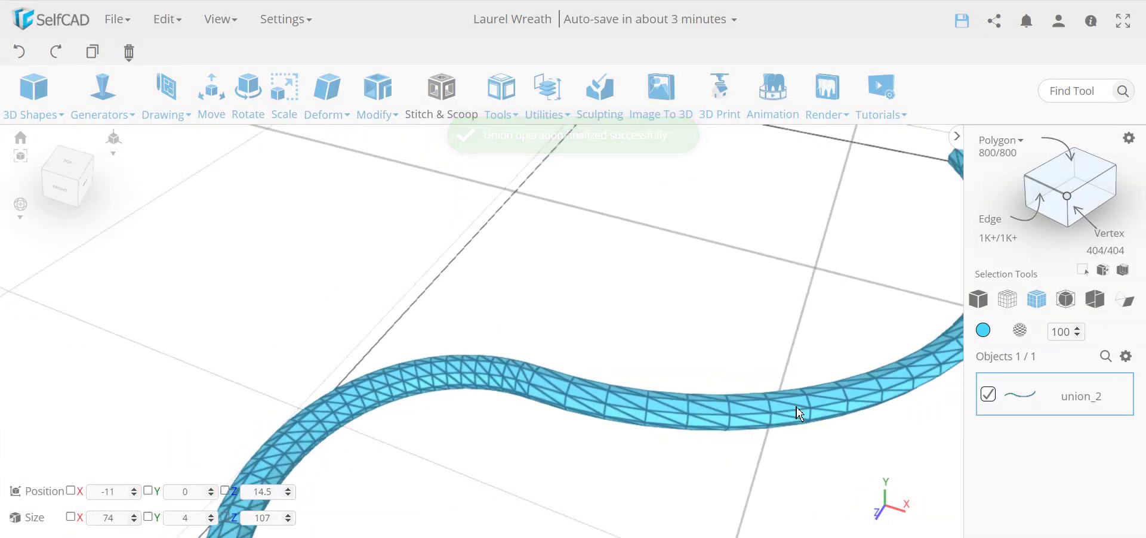
left_click(384, 120)
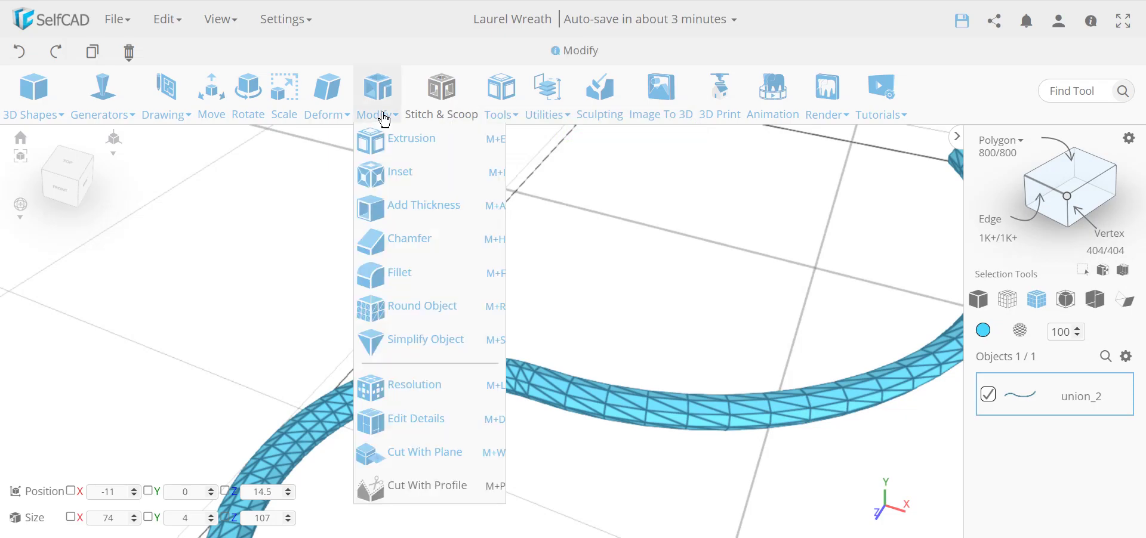
left_click(453, 397)
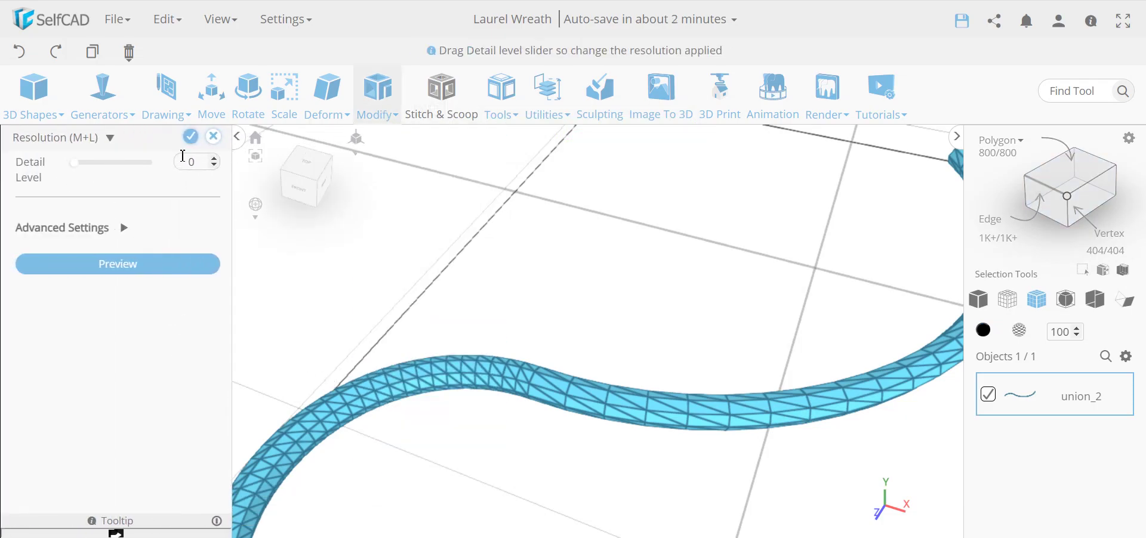
left_click(191, 143)
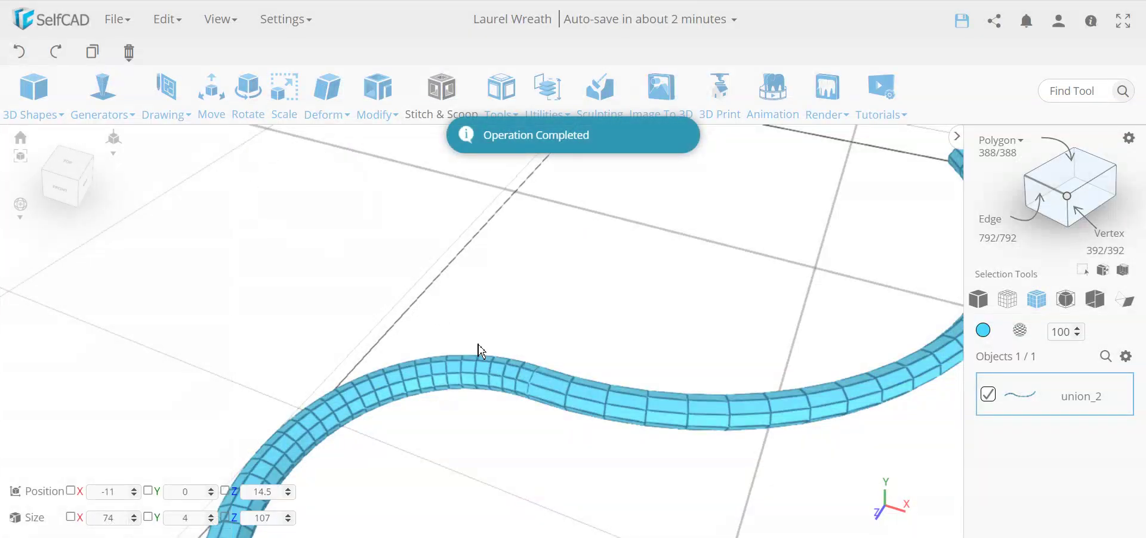
Examine the joint of the united stem for inner faces, in wireframe and in solid with wireframe display.
left_click(1007, 299)
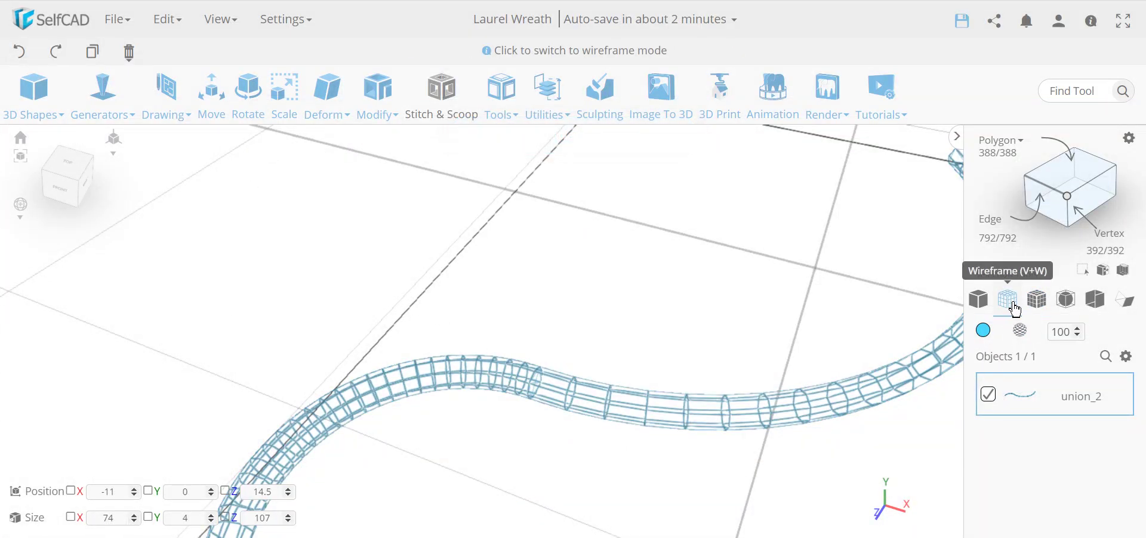
scroll(522, 399, "up", 5)
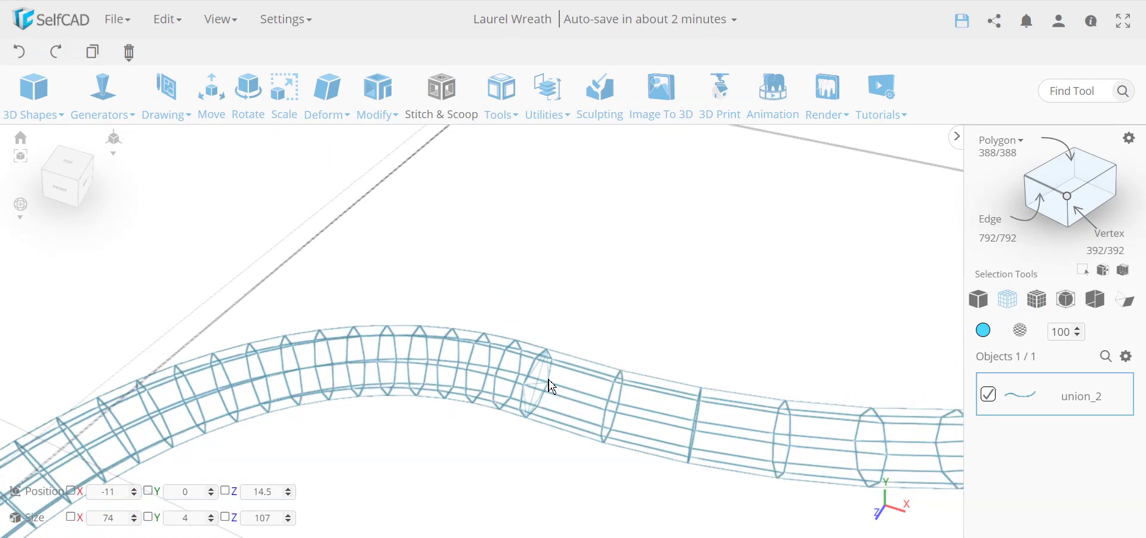
left_click(1050, 308)
scroll(583, 422, "down", 5)
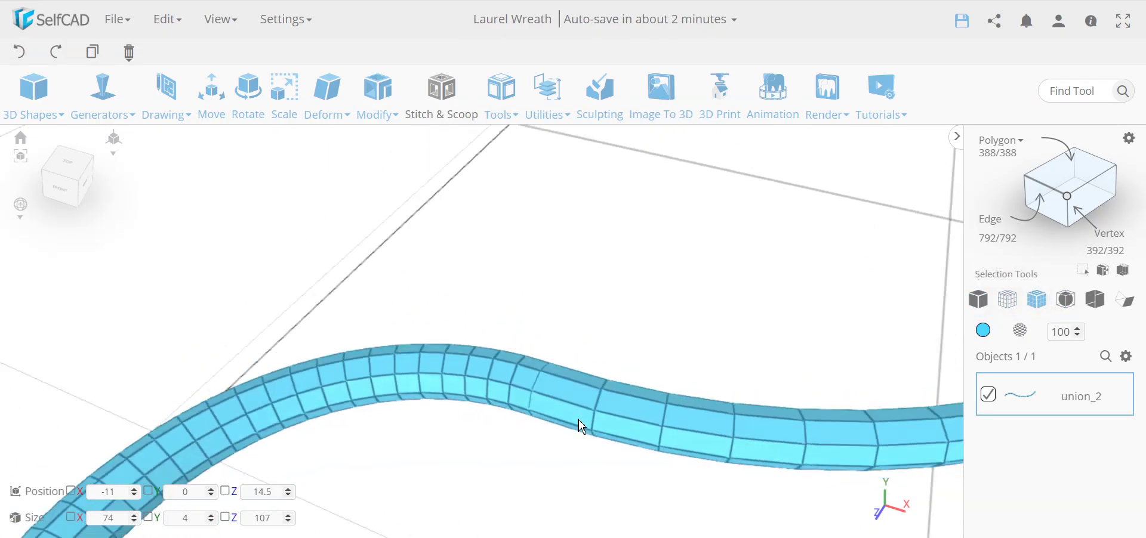
scroll(528, 418, "up", 2)
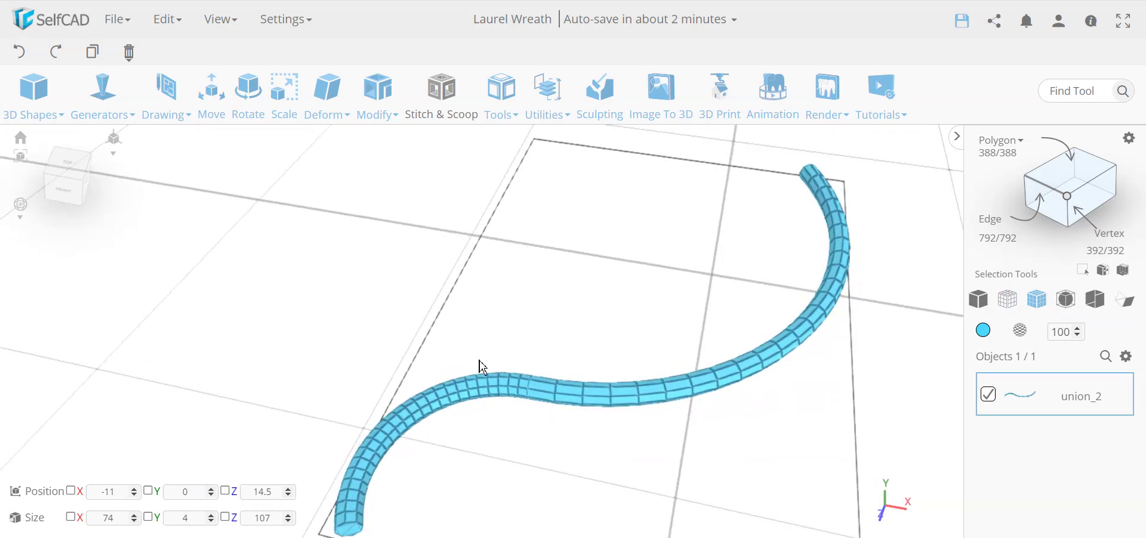
left_click_drag(563, 395, 490, 394)
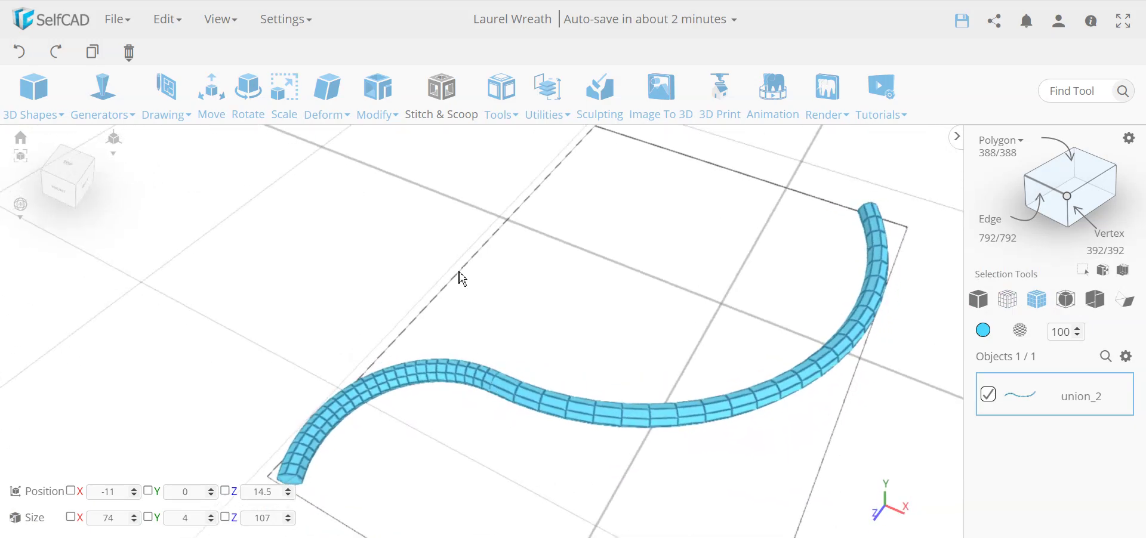
scroll(516, 365, "up", 2)
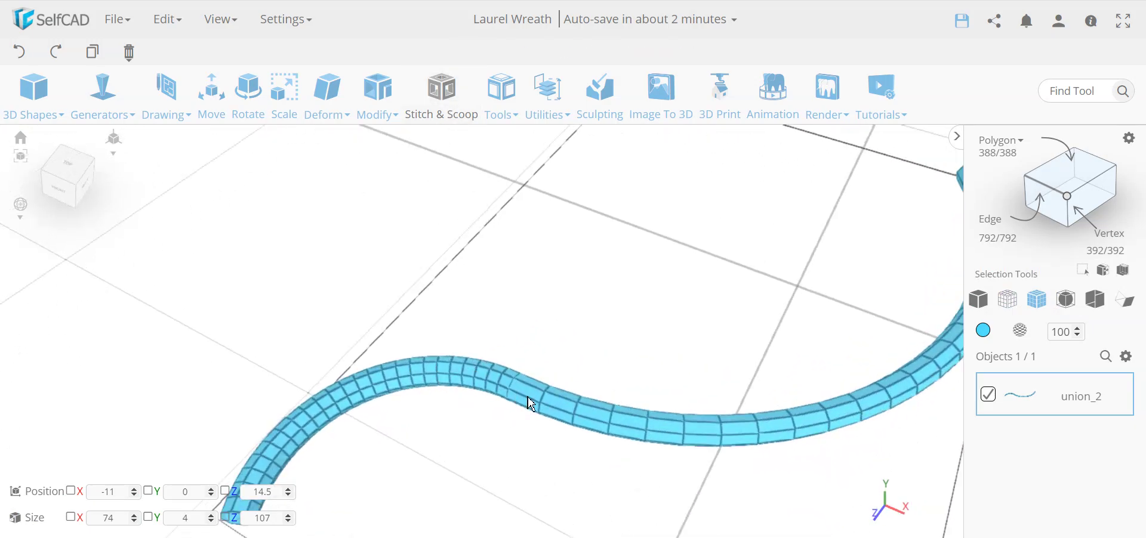
left_click_drag(531, 437, 740, 434)
scroll(559, 426, "down", 3)
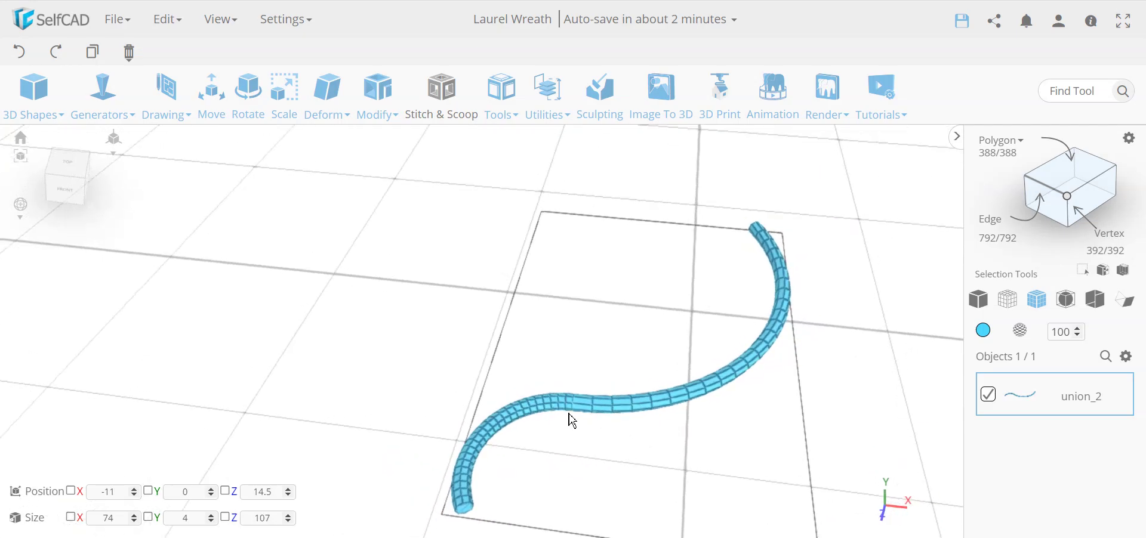
scroll(572, 421, "up", 5)
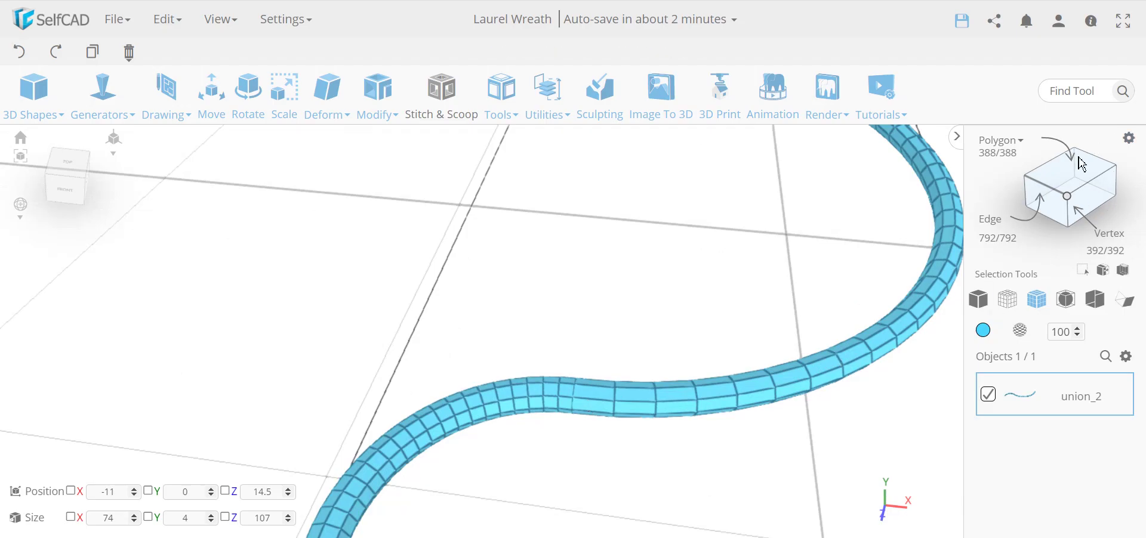
Highlight individual polygons beside the stem joint and look inside the tube for leftover inner faces.
left_click(1081, 165)
left_click(583, 404)
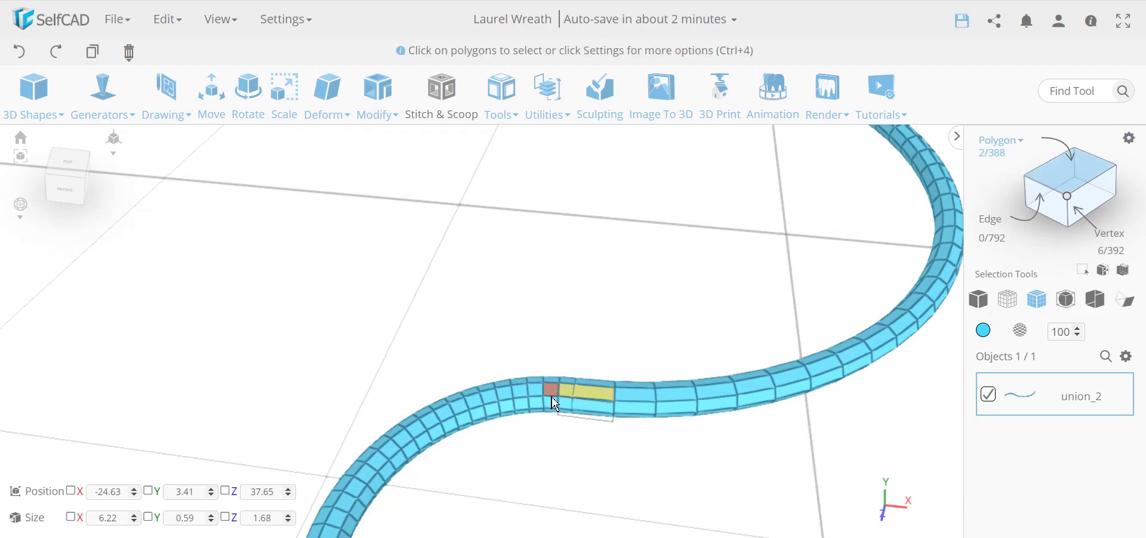
left_click(583, 402)
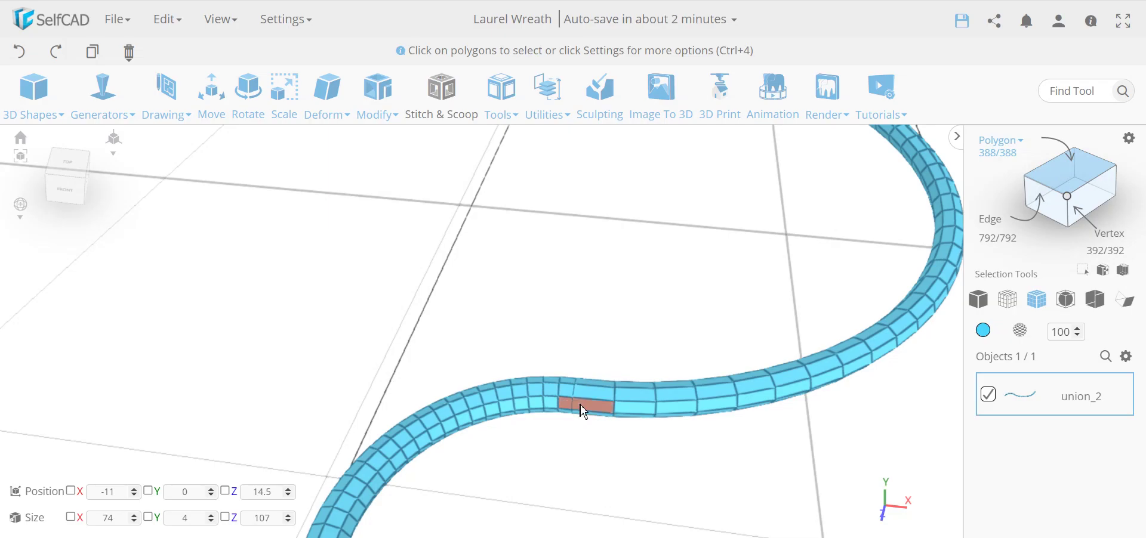
scroll(583, 396, "up", 6)
scroll(580, 387, "up", 8)
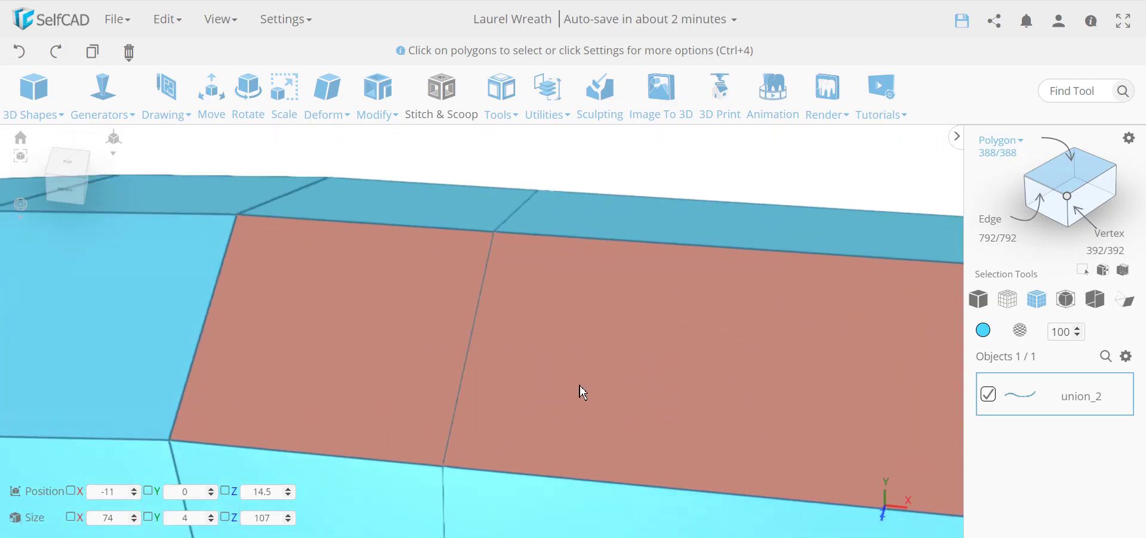
scroll(578, 386, "up", 5)
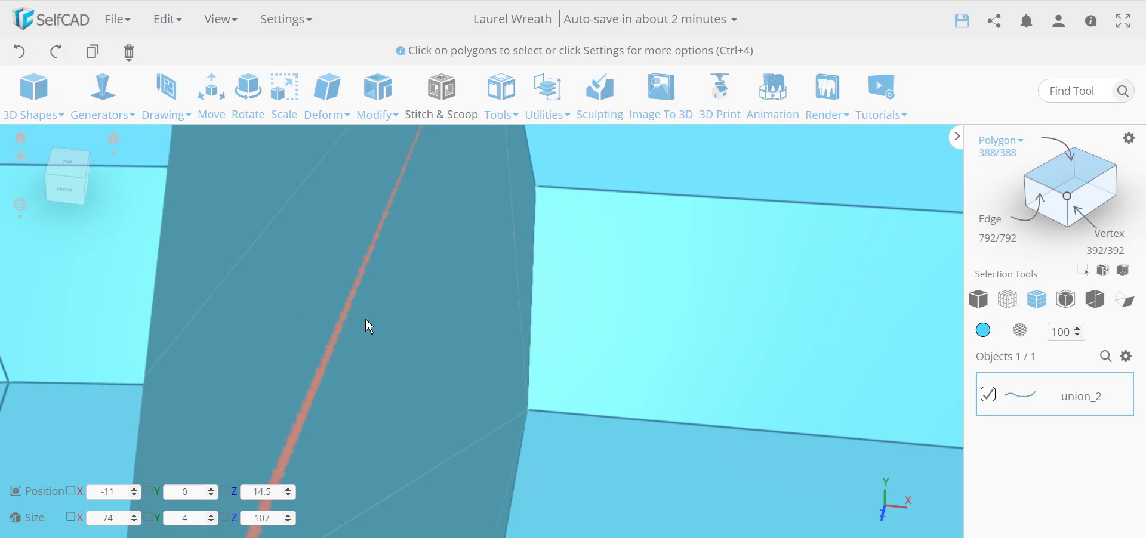
key("ctrl+a")
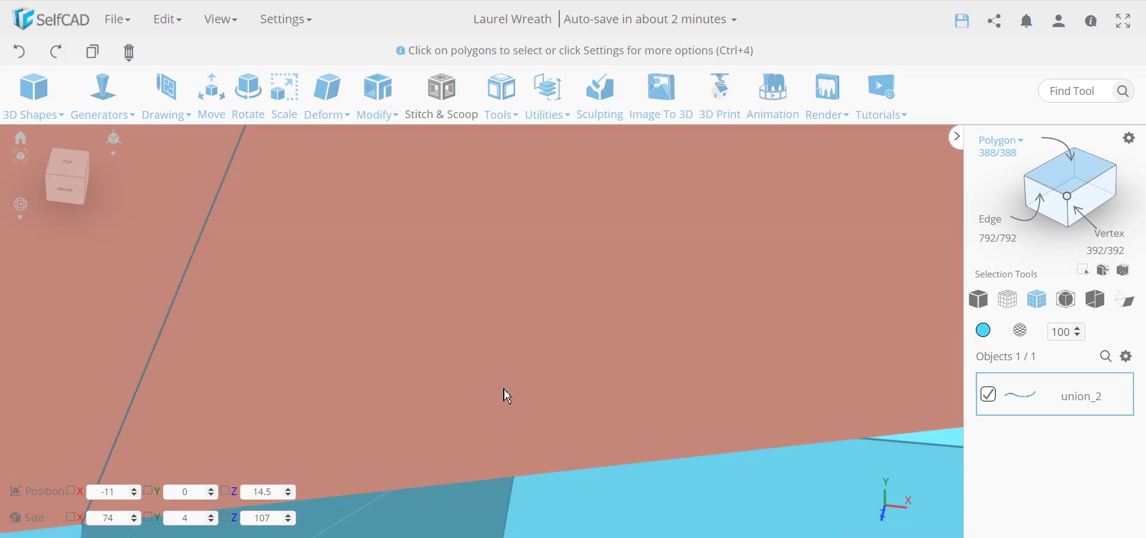
scroll(503, 389, "down", 3)
scroll(504, 390, "down", 3)
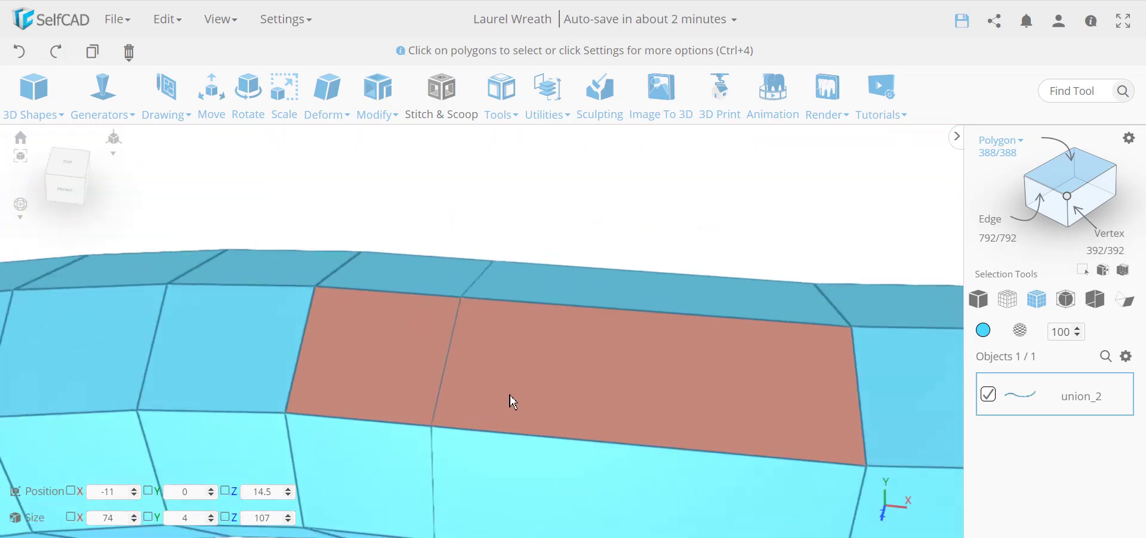
scroll(509, 395, "up", 3)
left_click_drag(509, 395, 614, 289)
scroll(544, 310, "up", 5)
scroll(648, 373, "down", 6)
scroll(676, 358, "down", 3)
key("Escape")
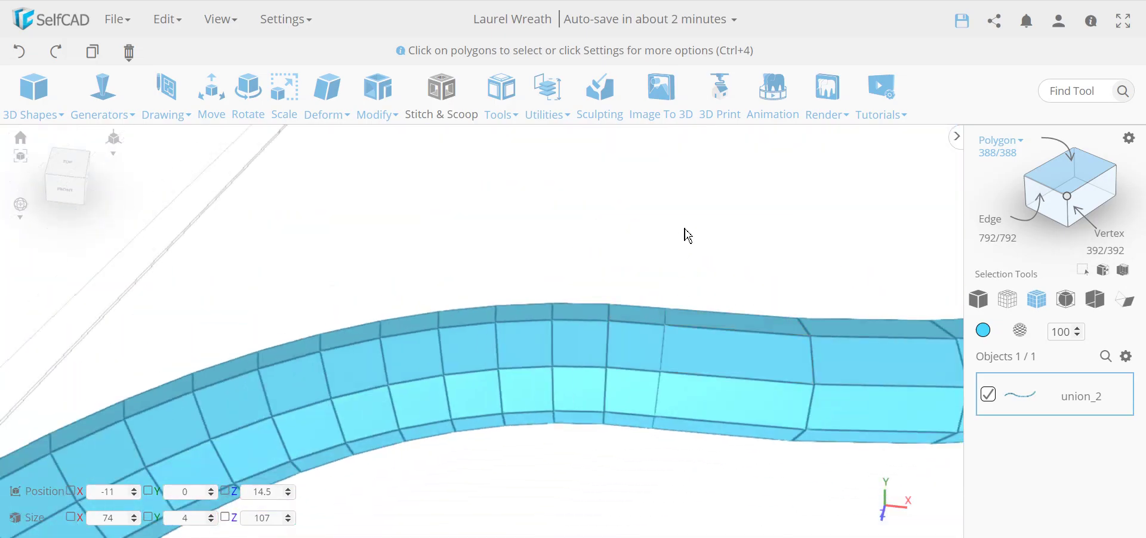
Select all polygons around and inside the stem joint in wireframe display, and return to solid display.
left_click_drag(682, 236, 655, 242)
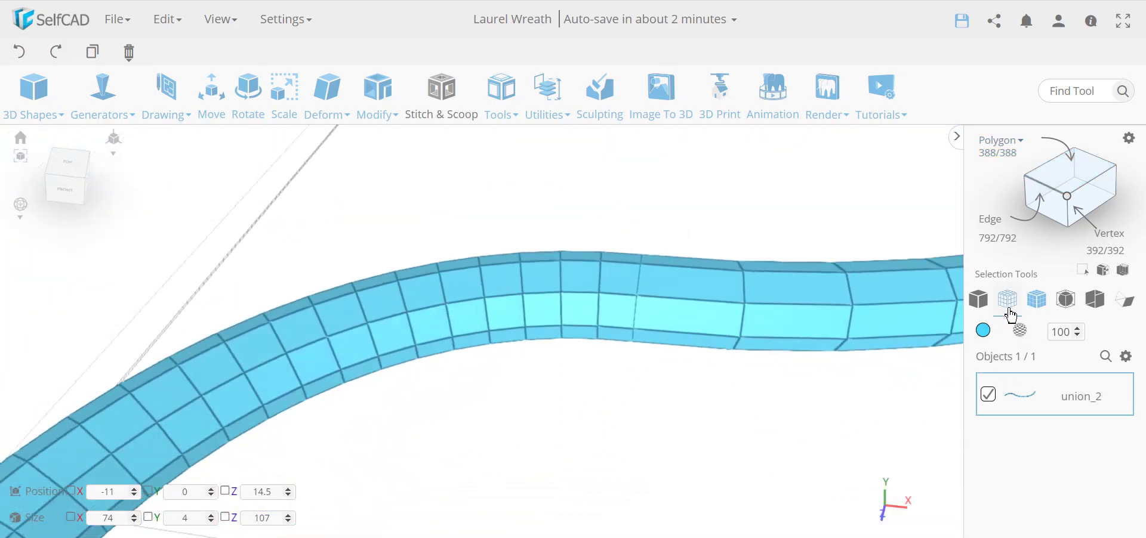
left_click(1007, 300)
mouse_move(708, 383)
left_mouse_down()
mouse_move(585, 402)
mouse_move(719, 406)
mouse_move(656, 278)
left_mouse_up()
left_click(1071, 170)
right_click_drag(593, 457, 584, 434)
left_click(978, 299)
mouse_move(979, 309)
right_mouse_down()
mouse_move(749, 465)
mouse_move(766, 471)
mouse_move(713, 438)
mouse_move(719, 469)
right_mouse_up()
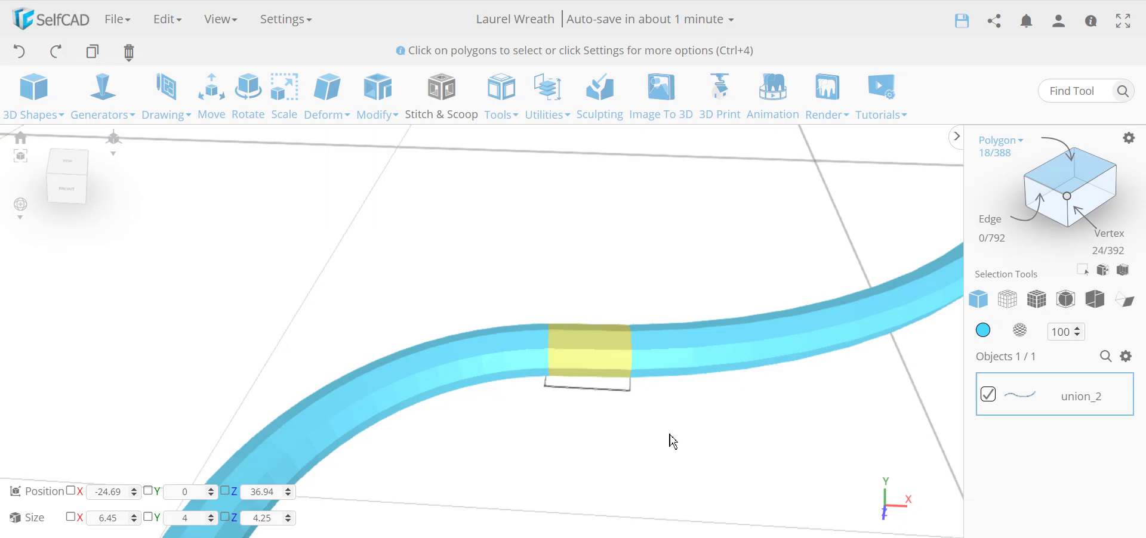
Deselect the outer polygons around the joint, keeping only the two inner faces selected.
left_click_drag(661, 438, 523, 292)
right_click_drag(591, 448, 770, 349)
left_click_drag(758, 327, 629, 212)
right_click_drag(588, 358, 830, 332)
right_click_drag(447, 309, 518, 328)
left_click_drag(474, 425, 333, 270)
right_click_drag(397, 400, 613, 419)
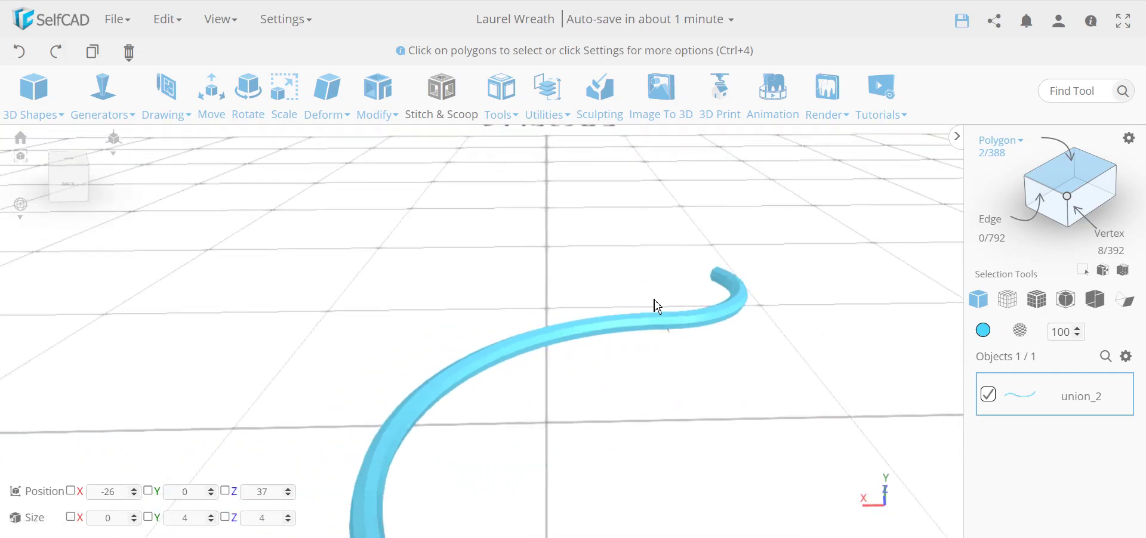
Split the two selected inner faces off from the stem and isolate them.
left_click(548, 96)
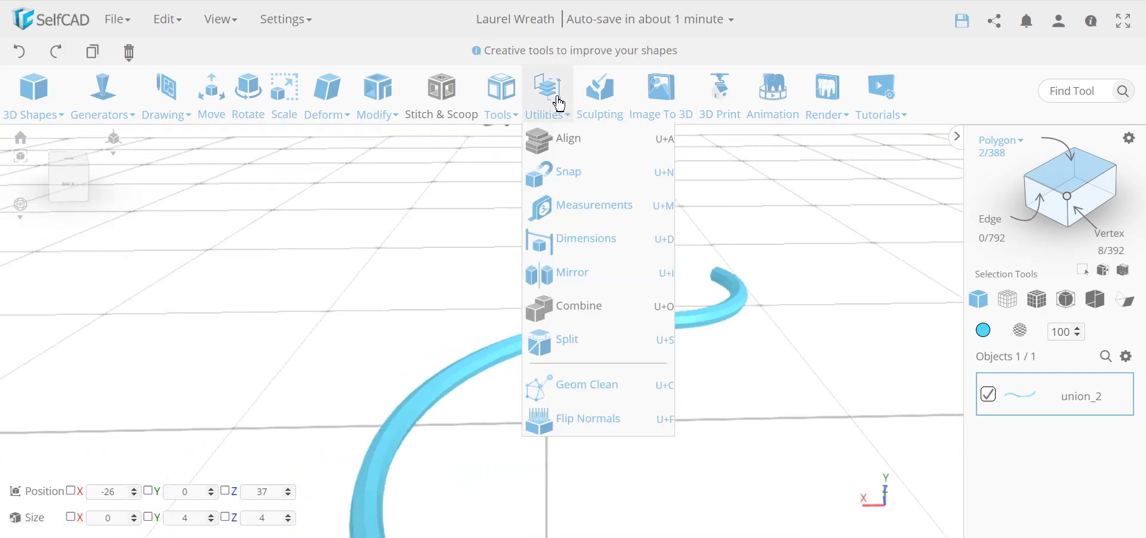
left_click(619, 350)
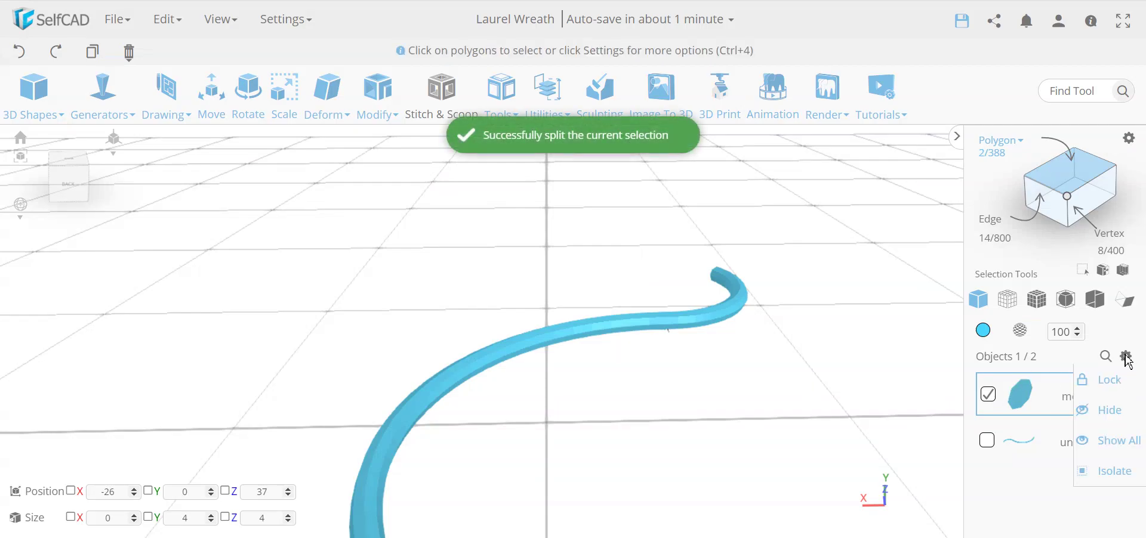
left_click(1126, 470)
scroll(678, 399, "up", 6)
left_click_drag(774, 375, 617, 352)
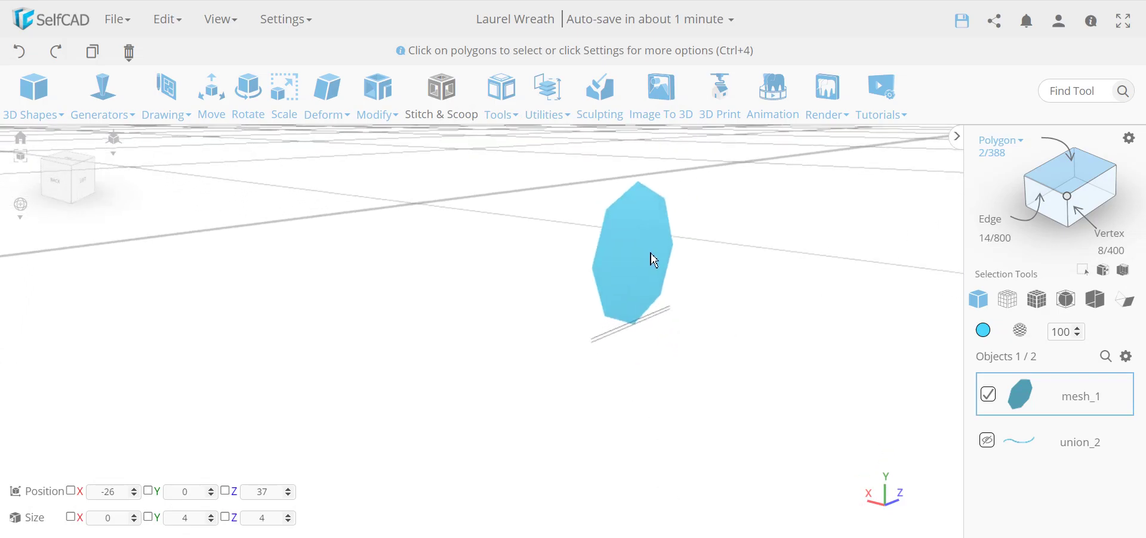
Select one of the isolated inner faces and move it along X to -27.
left_click_drag(665, 232, 603, 248)
left_click(629, 315)
left_click(629, 315)
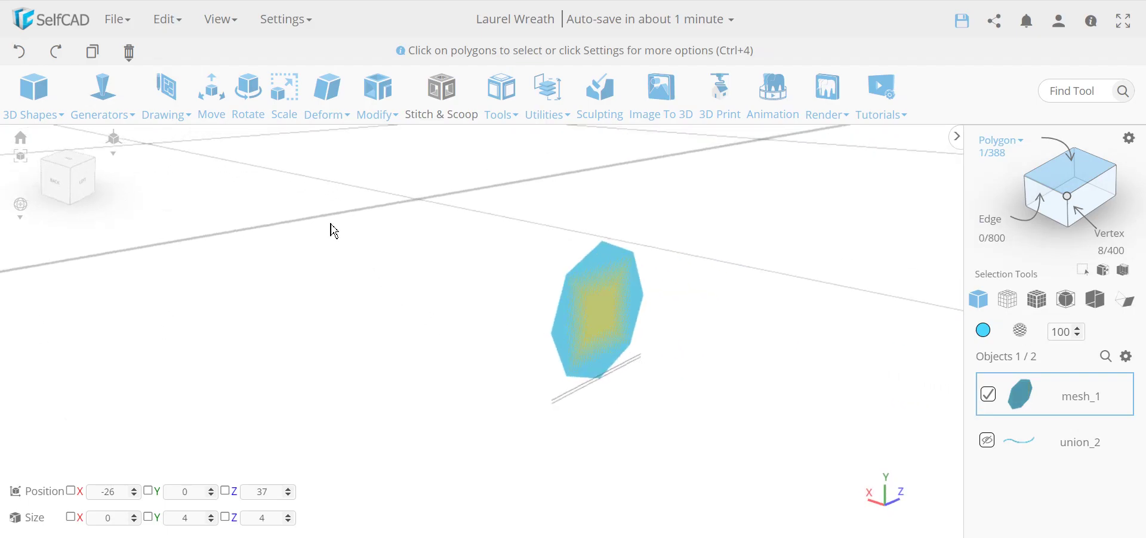
left_click(220, 113)
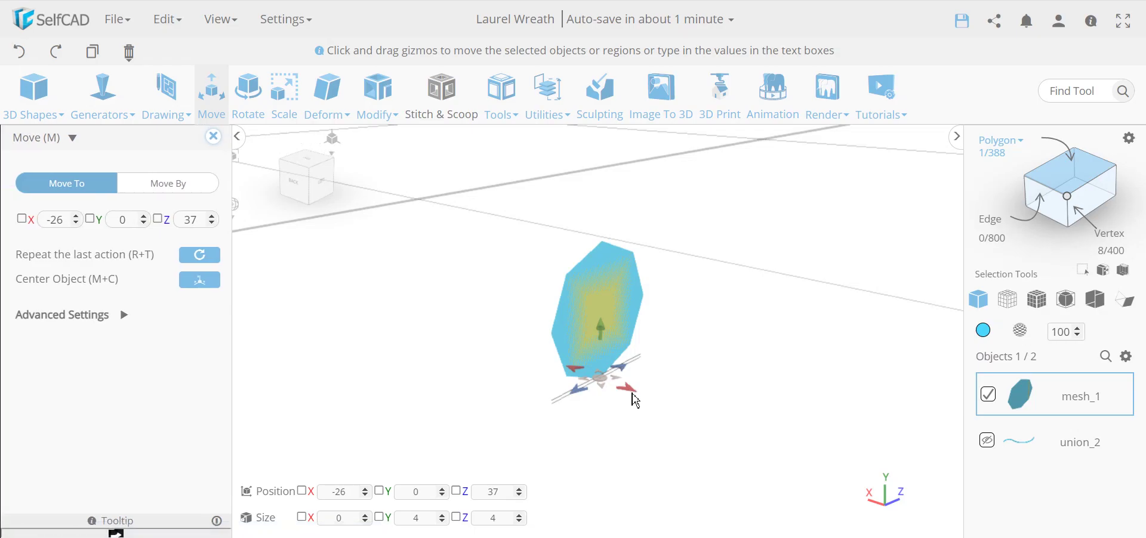
left_click_drag(635, 392, 647, 399)
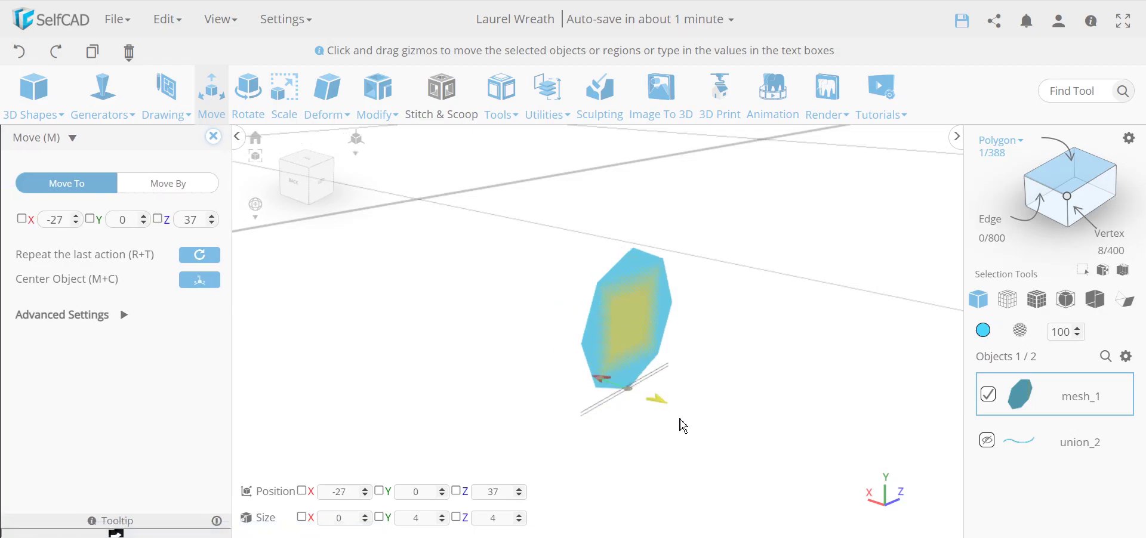
left_click_drag(549, 396, 234, 177)
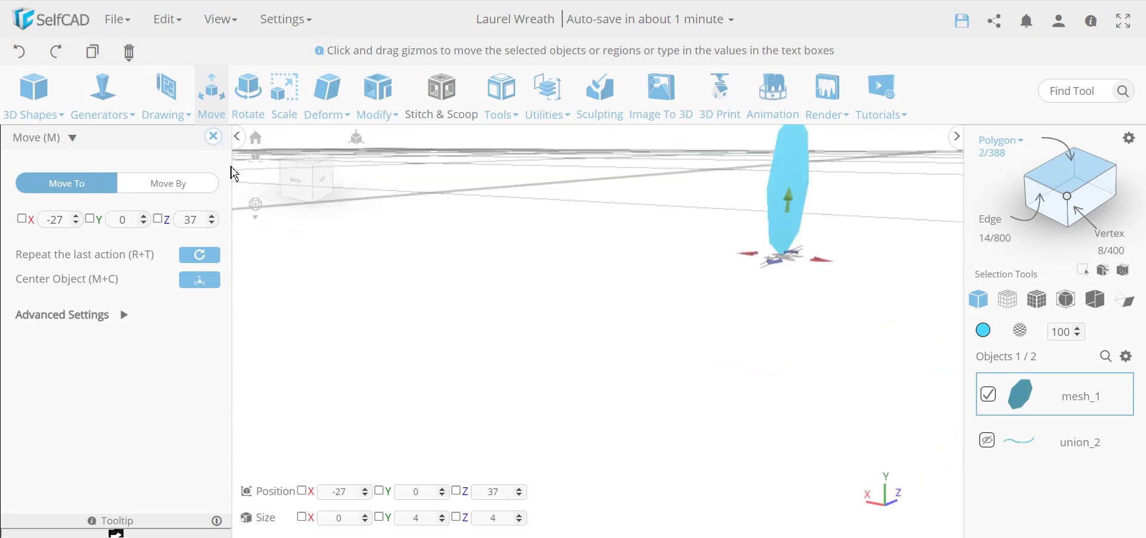
left_click(213, 145)
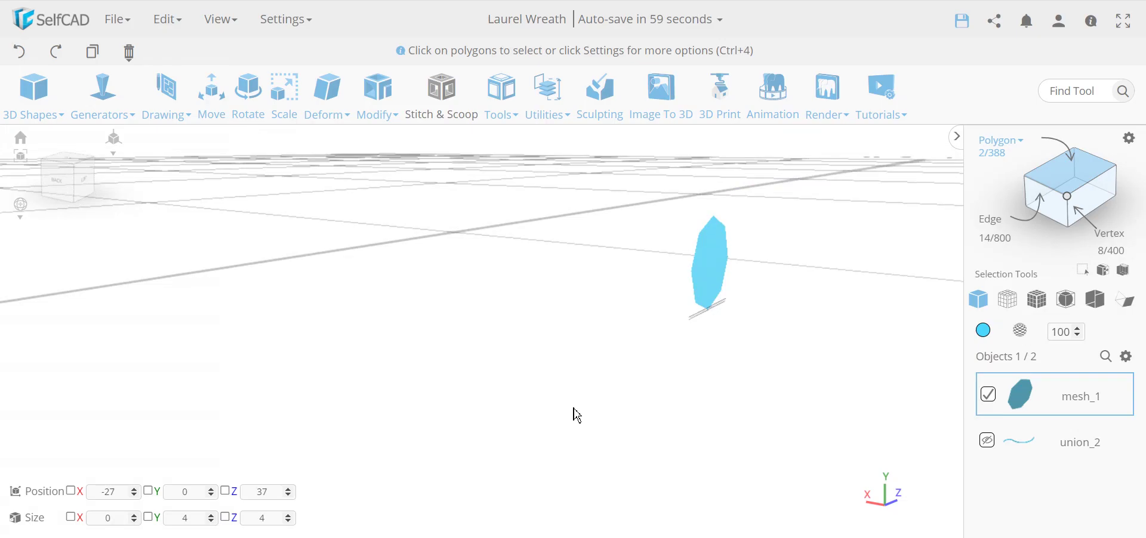
Delete the split-off inner faces and unhide the stem object union_2.
key("Delete")
key("Return")
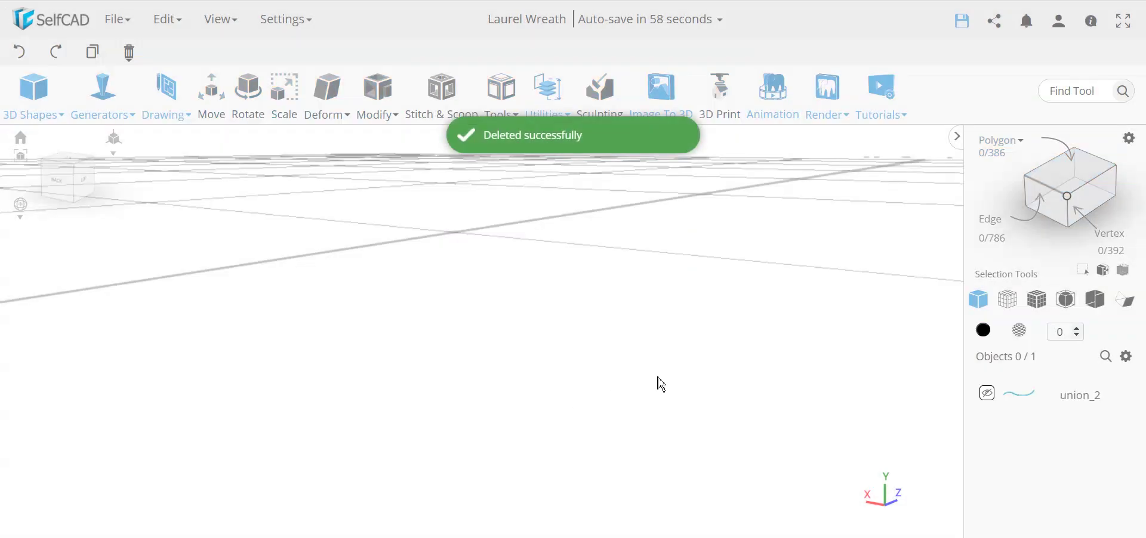
left_click(988, 394)
left_click_drag(685, 360, 553, 417)
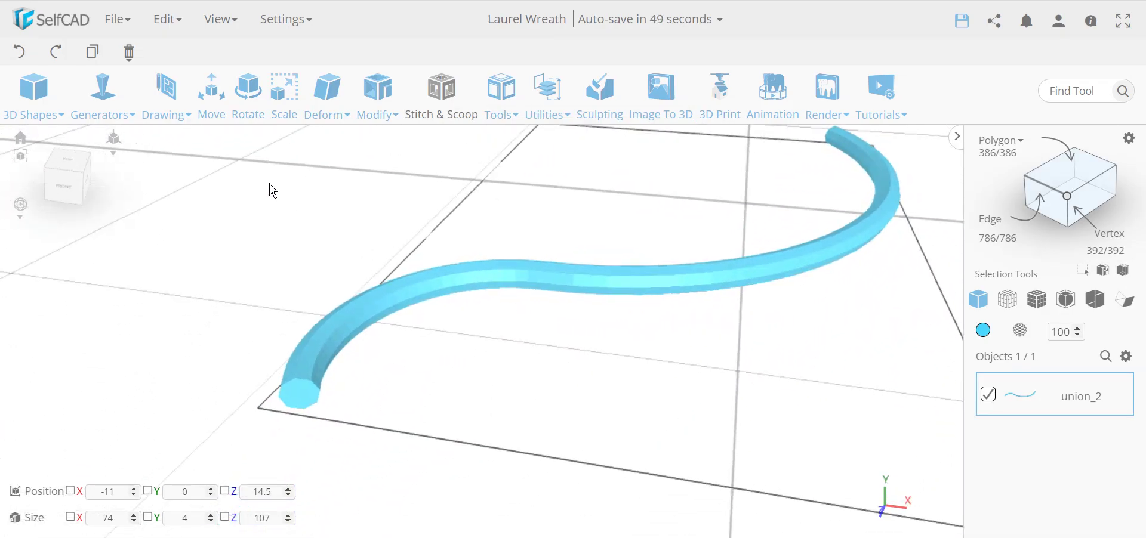
Undo the deletion, move and split of the inner faces, restoring union_2 as a single object.
left_click(21, 55)
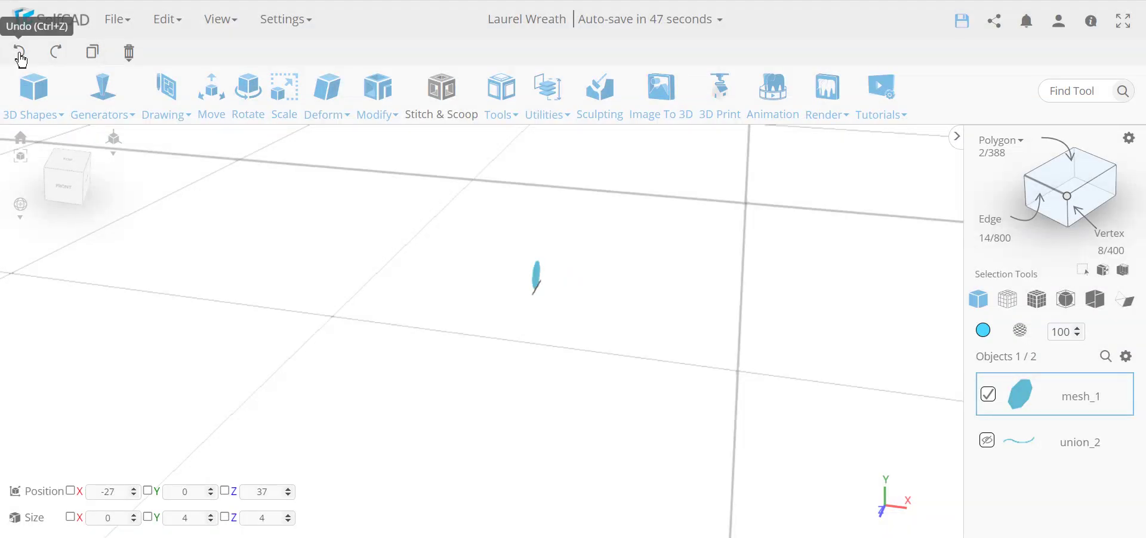
left_click(21, 55)
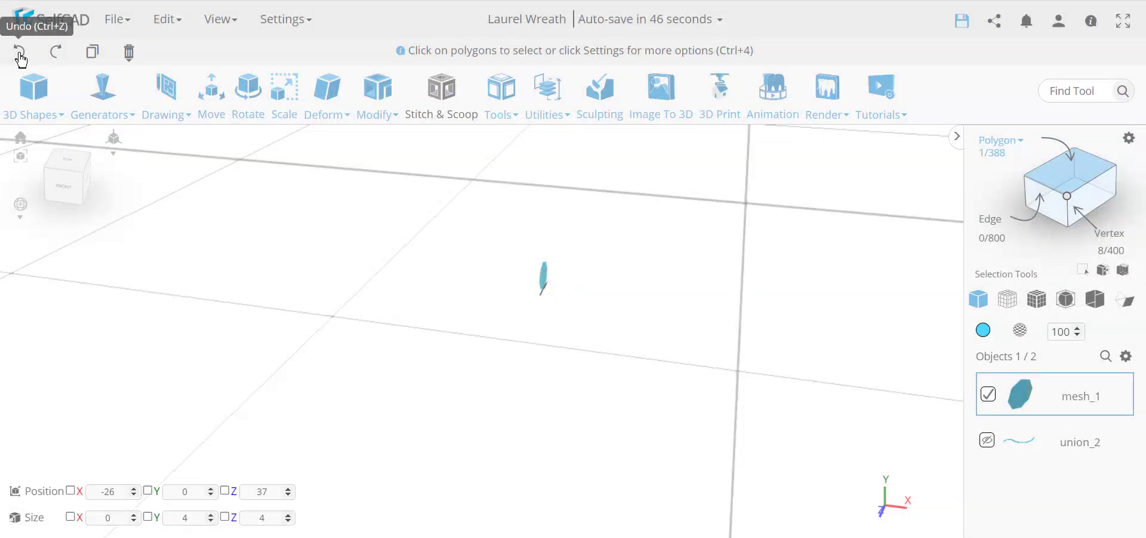
left_click(21, 60)
left_click(22, 60)
scroll(572, 334, "up", 3)
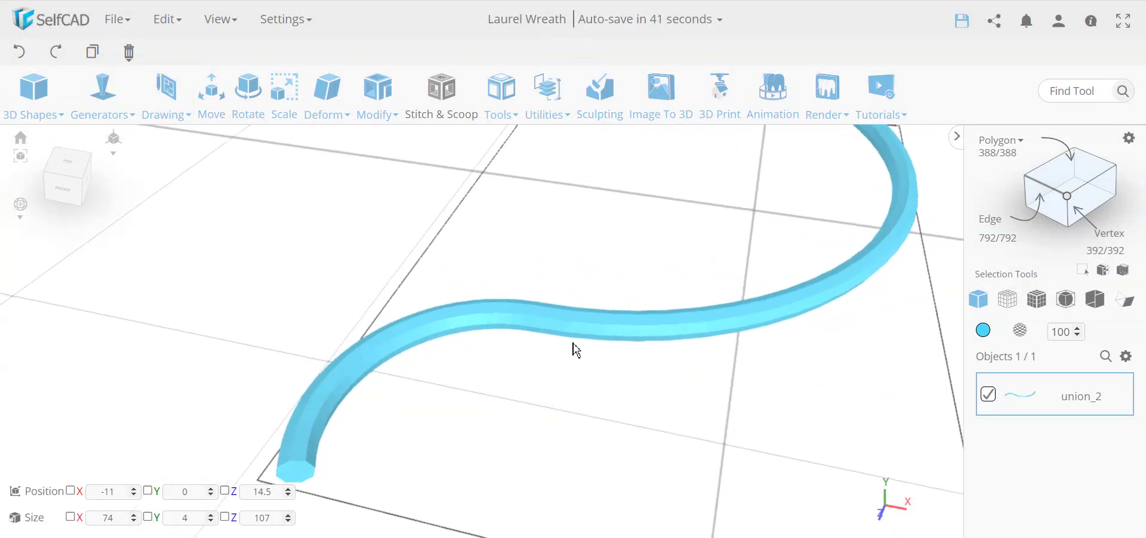
Display the united stem as solid with back face coloring, and try to flip its normals.
scroll(501, 316, "up", 2)
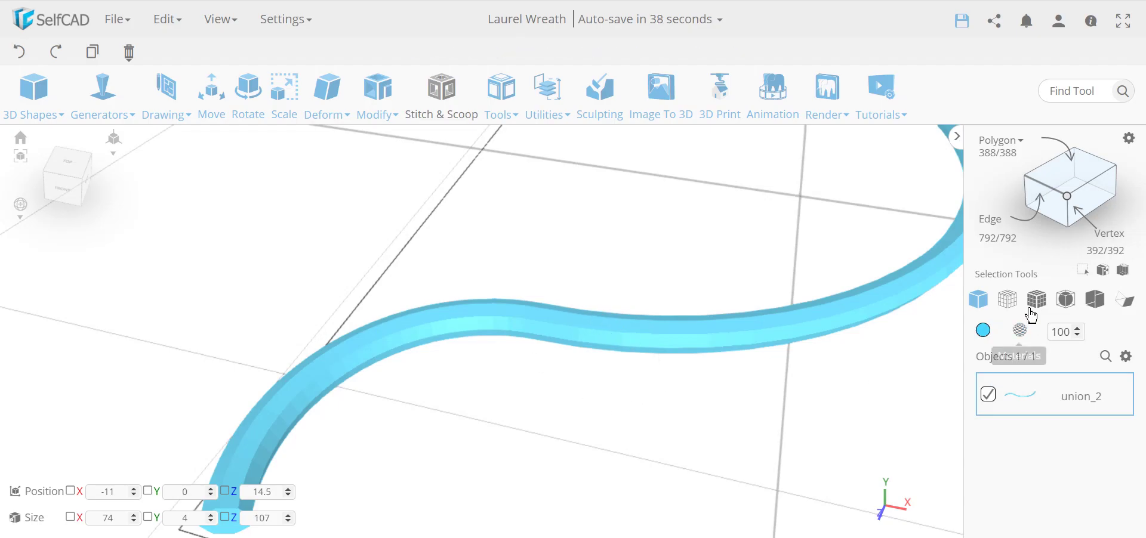
left_click(1021, 310)
left_click_drag(614, 412, 498, 333)
left_click(980, 303)
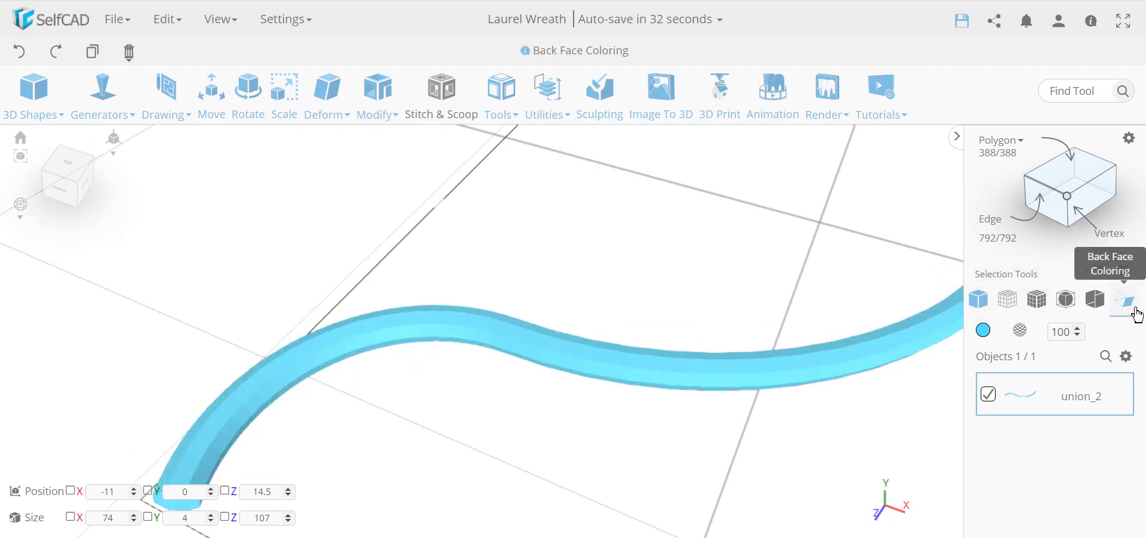
scroll(776, 436, "down", 5)
left_click_drag(746, 430, 614, 417)
left_click(545, 103)
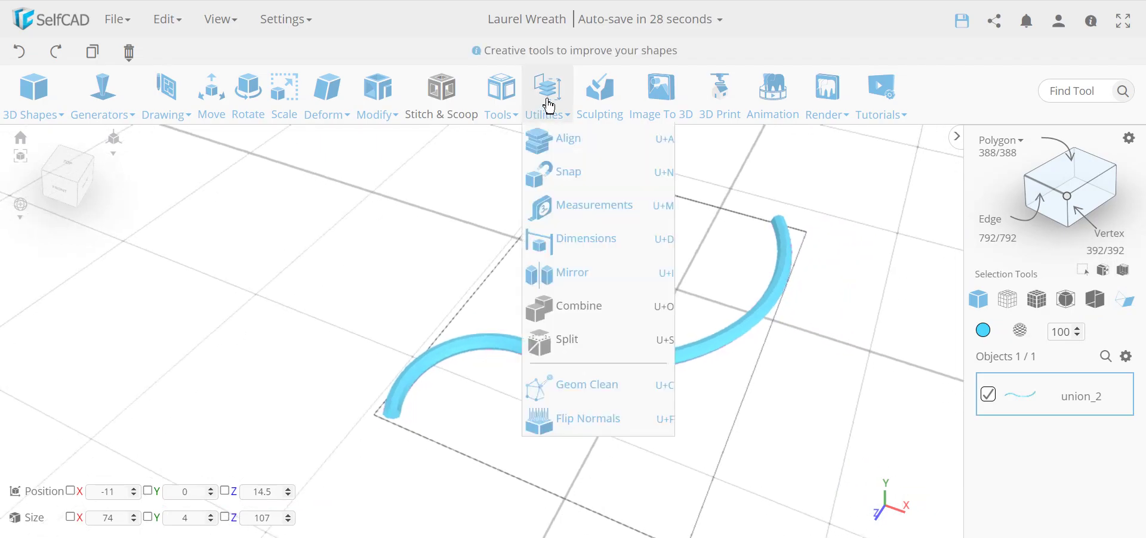
left_click(618, 425)
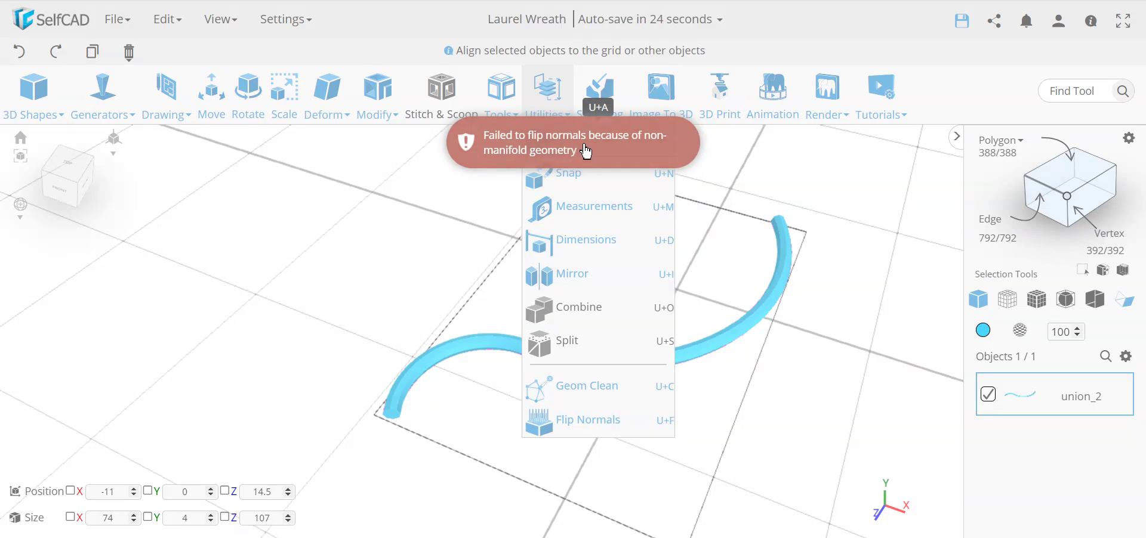
Display the united stem as wireframe and examine the joint where the two segments meet.
scroll(568, 374, "up", 6)
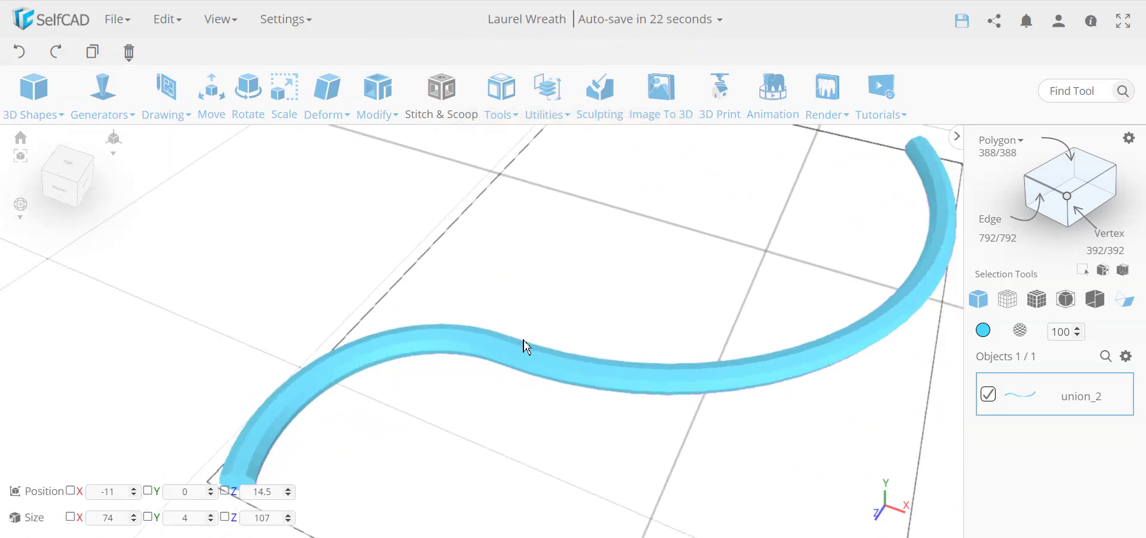
scroll(526, 346, "down", 2)
right_click_drag(537, 358, 567, 354)
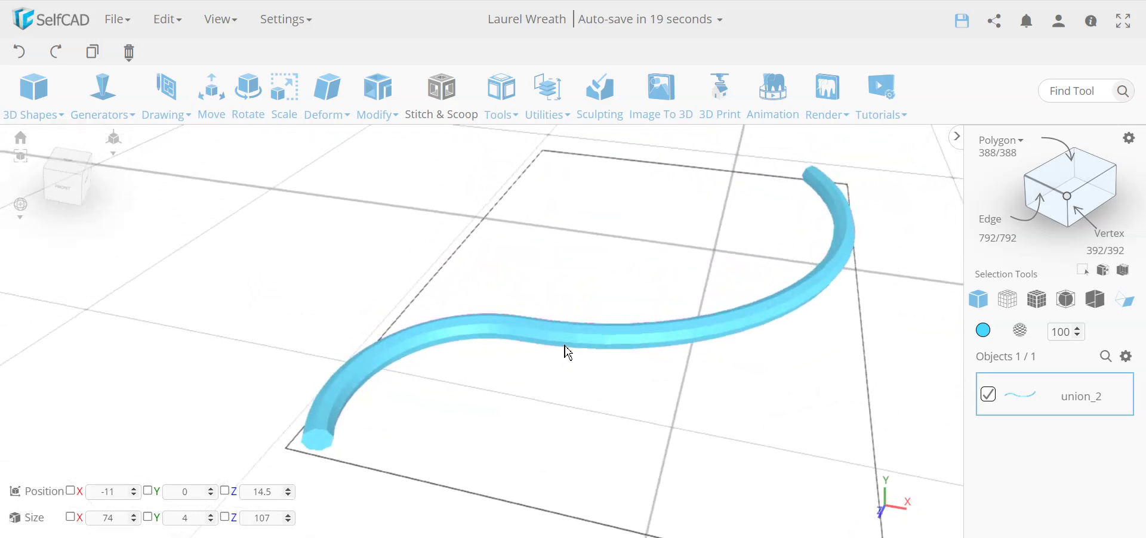
left_click(1010, 309)
scroll(572, 327, "up", 5)
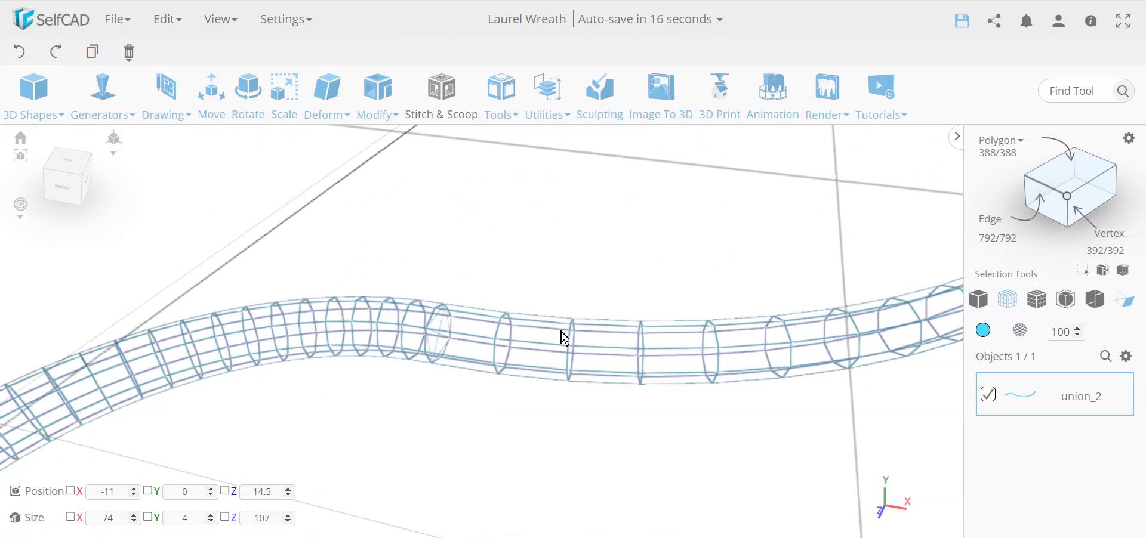
scroll(420, 364, "down", 8)
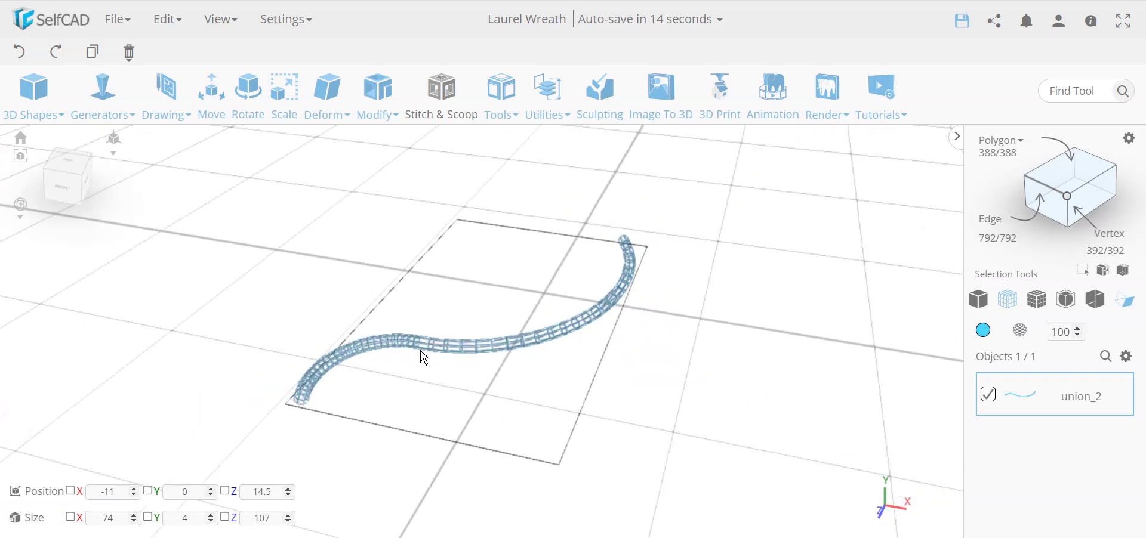
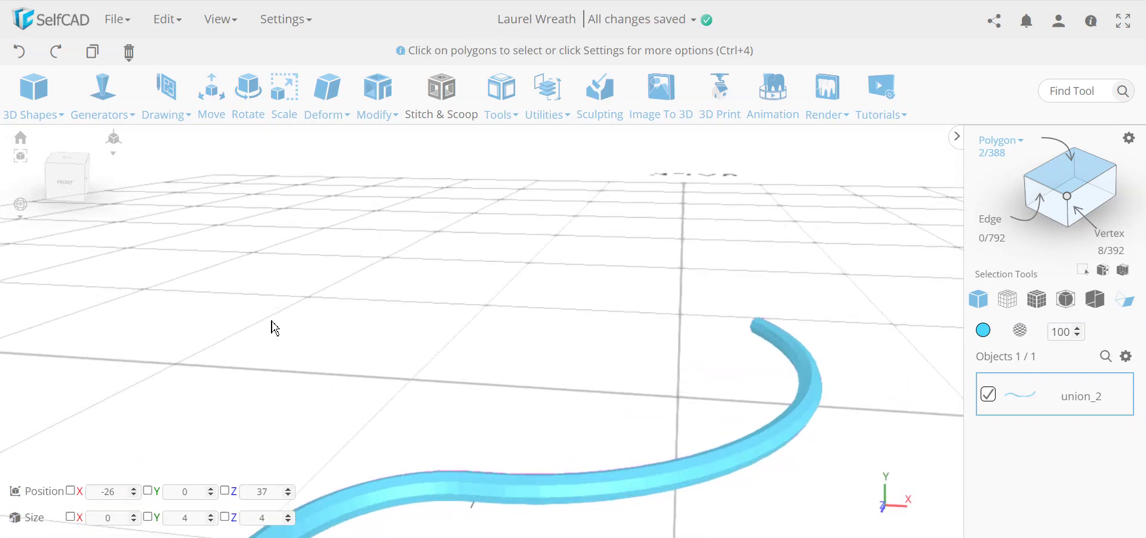
Delete the two selected inner faces at the stem joint and flip the normals of union_2.
key("Delete")
key("Return")
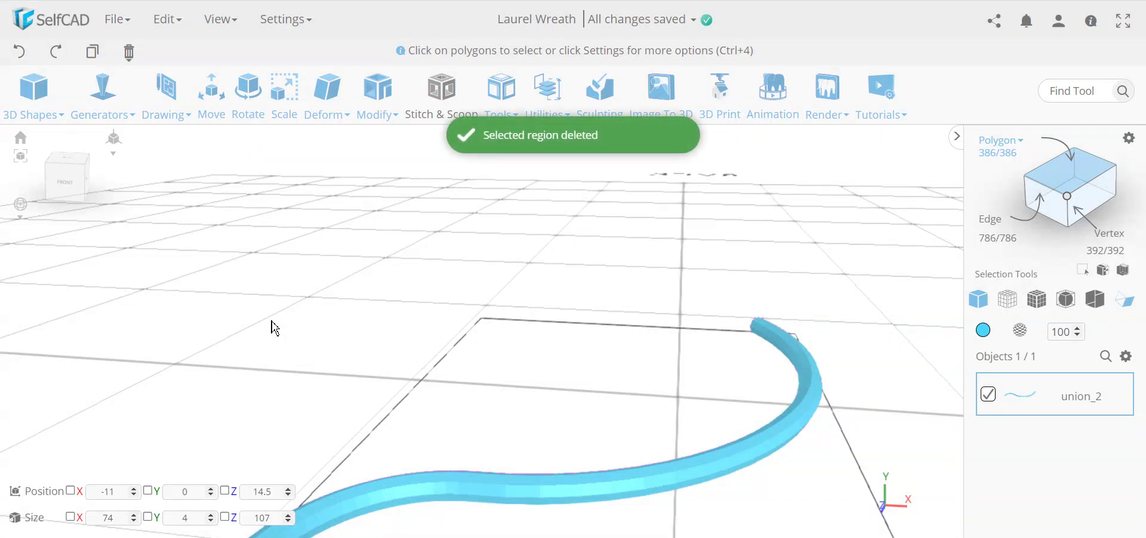
left_click(557, 108)
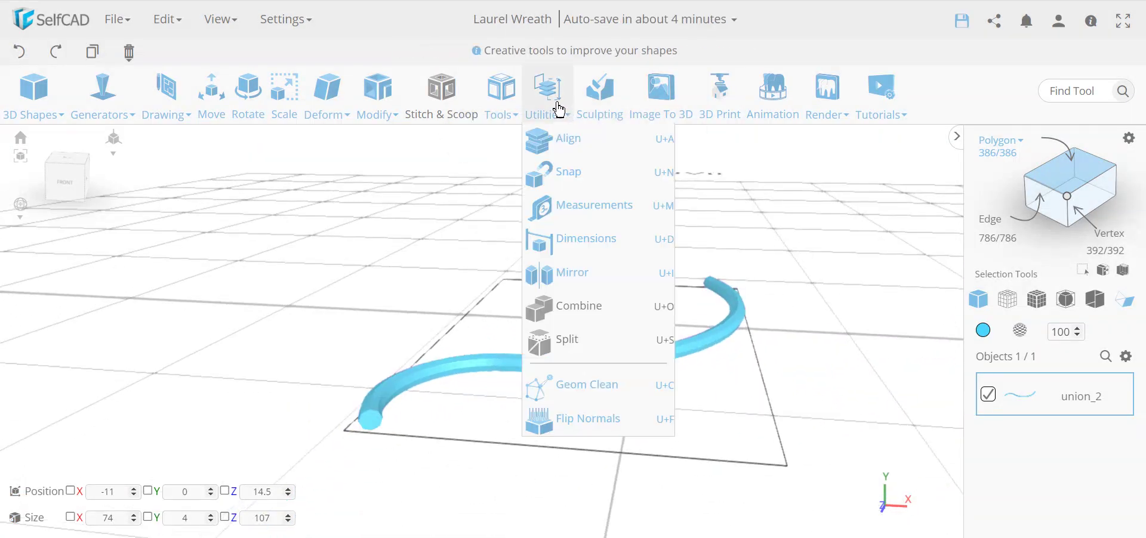
left_click(547, 90)
left_click(621, 417)
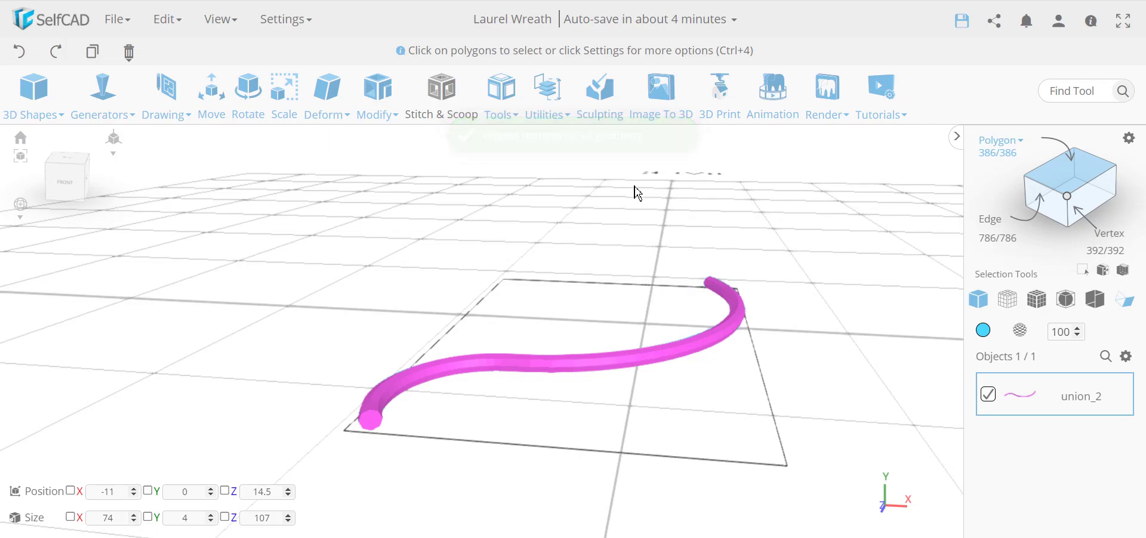
Run Geom Clean on the stem with Remove Duplicates, Cut intersecting edges and Remove Inner Faces all off.
left_click(555, 115)
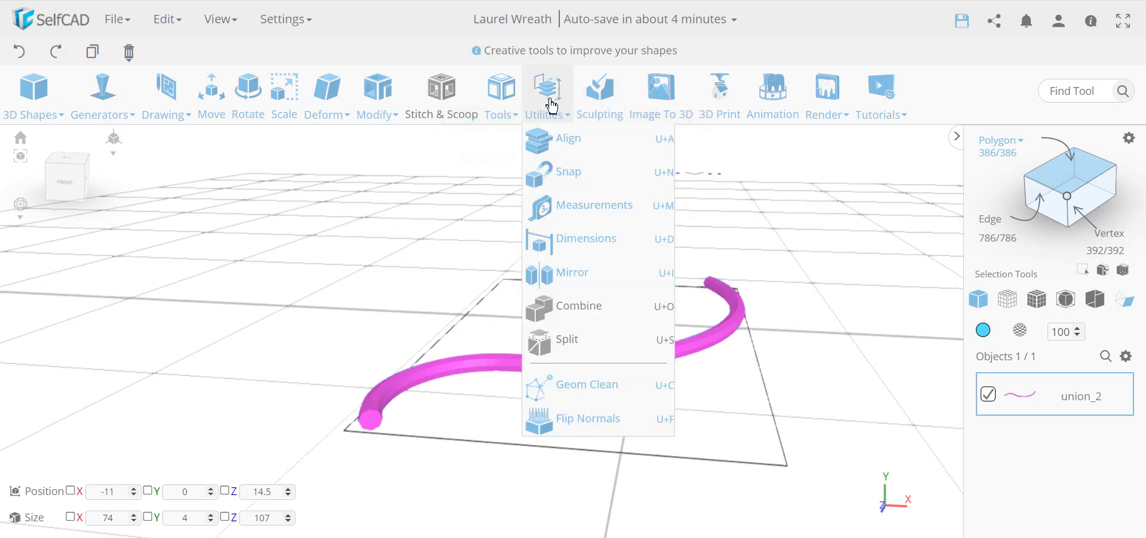
left_click(612, 391)
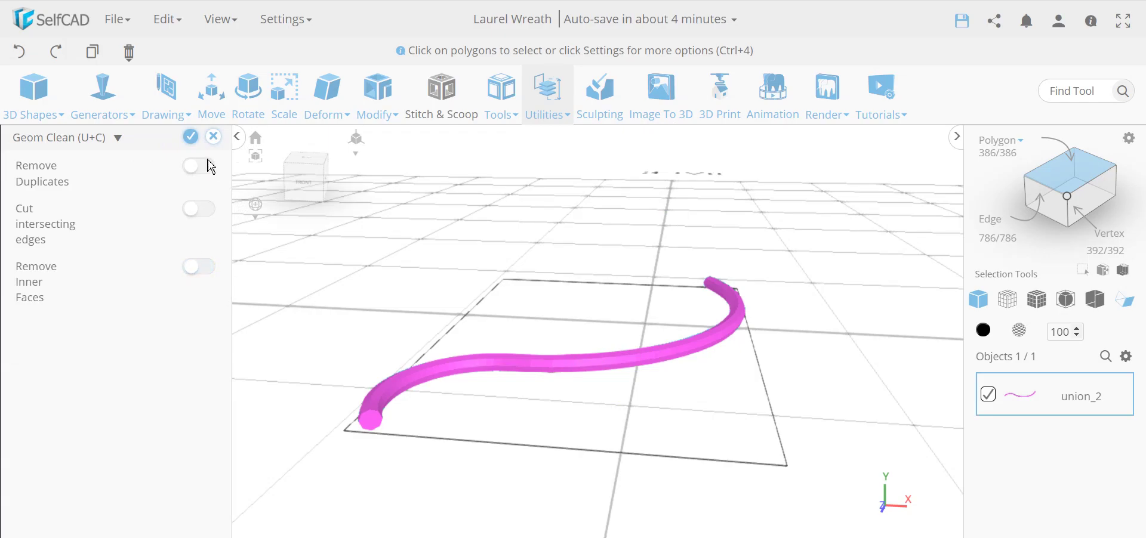
left_click(190, 137)
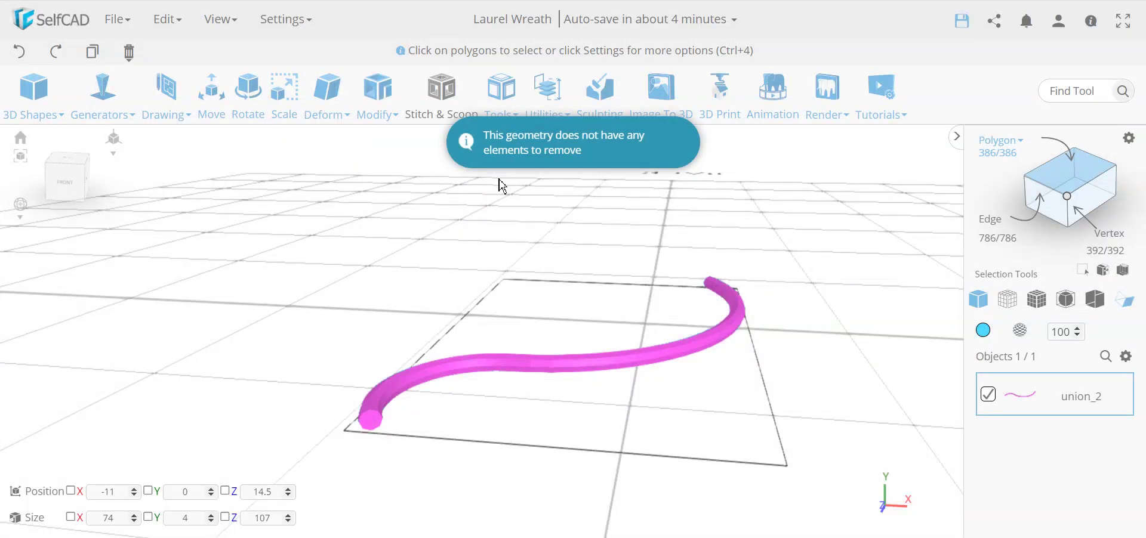
Flip the stem's normals twice to compare both face orientations.
left_click(547, 99)
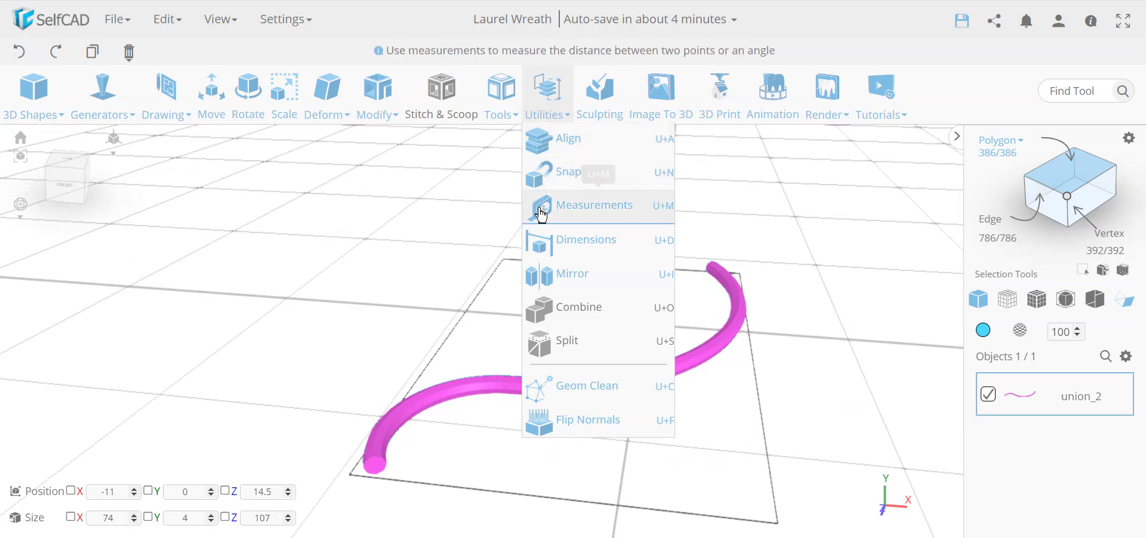
left_click(573, 422)
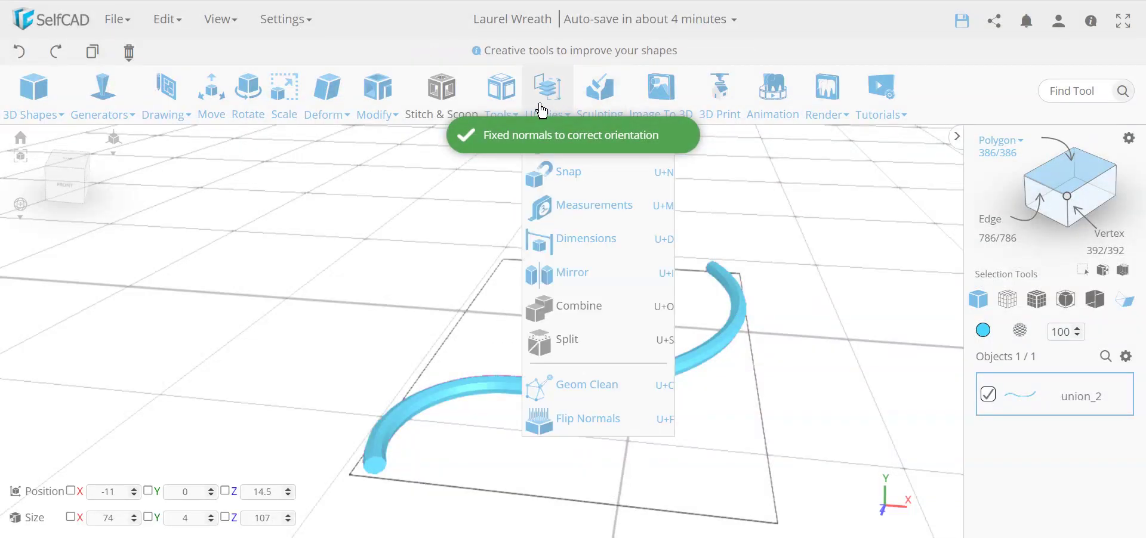
left_click(627, 418)
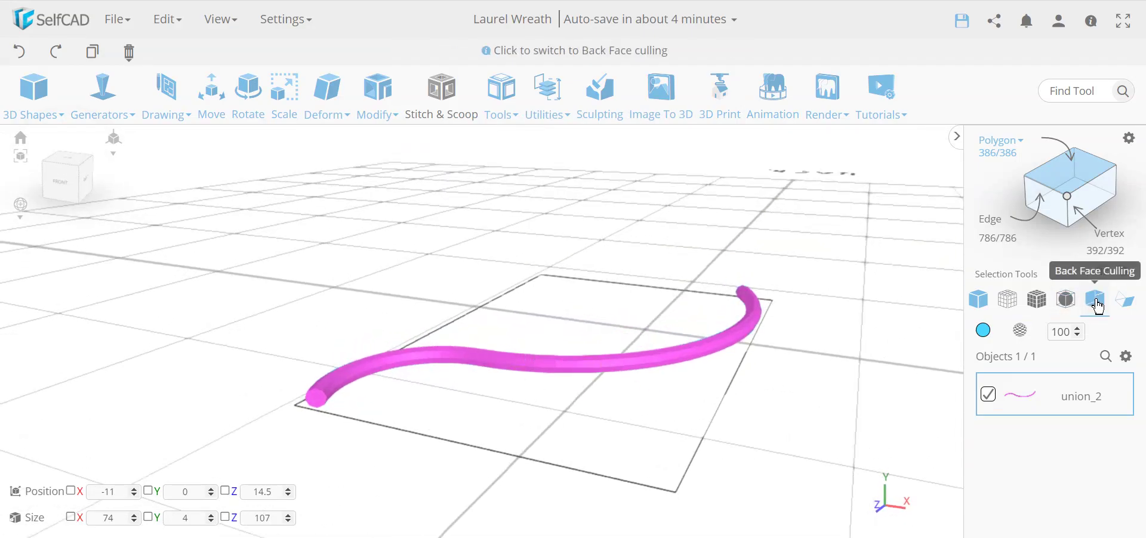
Turn on back face culling, flip the stem's normals again and examine the surface from several sides.
left_click(1096, 306)
left_click_drag(716, 423, 561, 450)
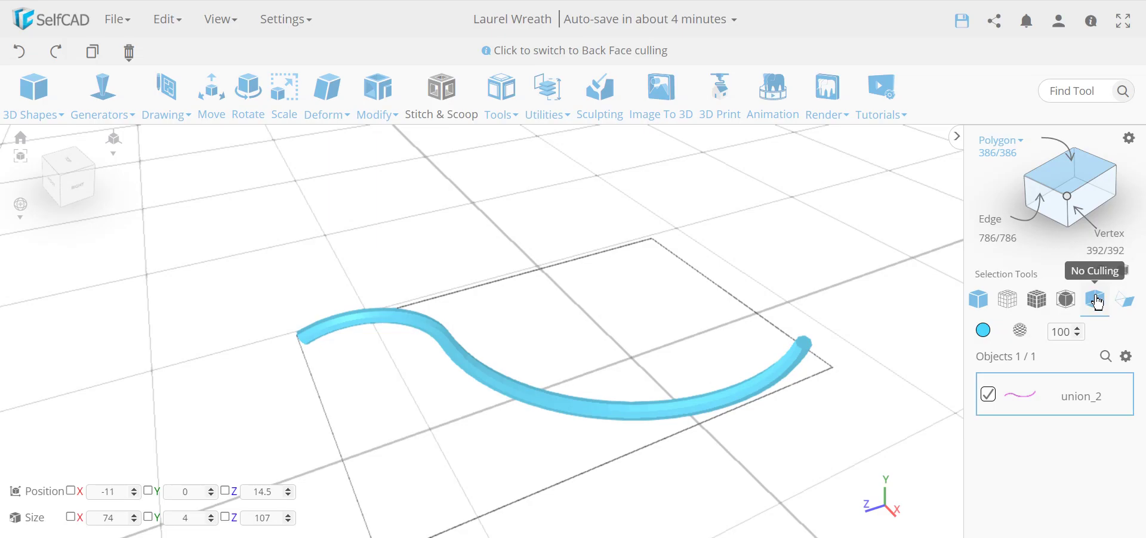
mouse_move(543, 101)
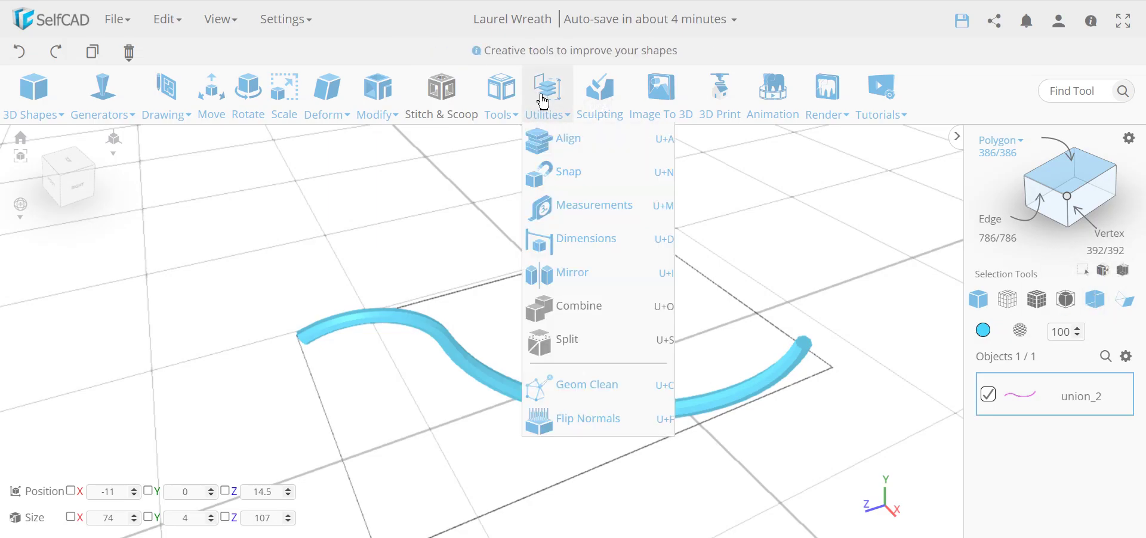
left_click(607, 418)
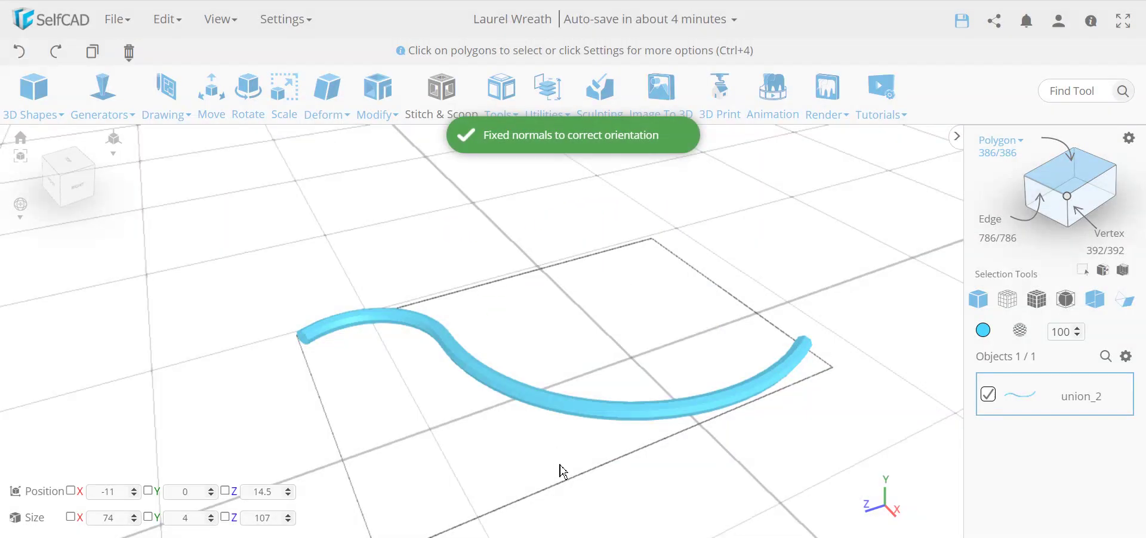
right_click_drag(545, 459, 296, 440)
scroll(564, 417, "up", 5)
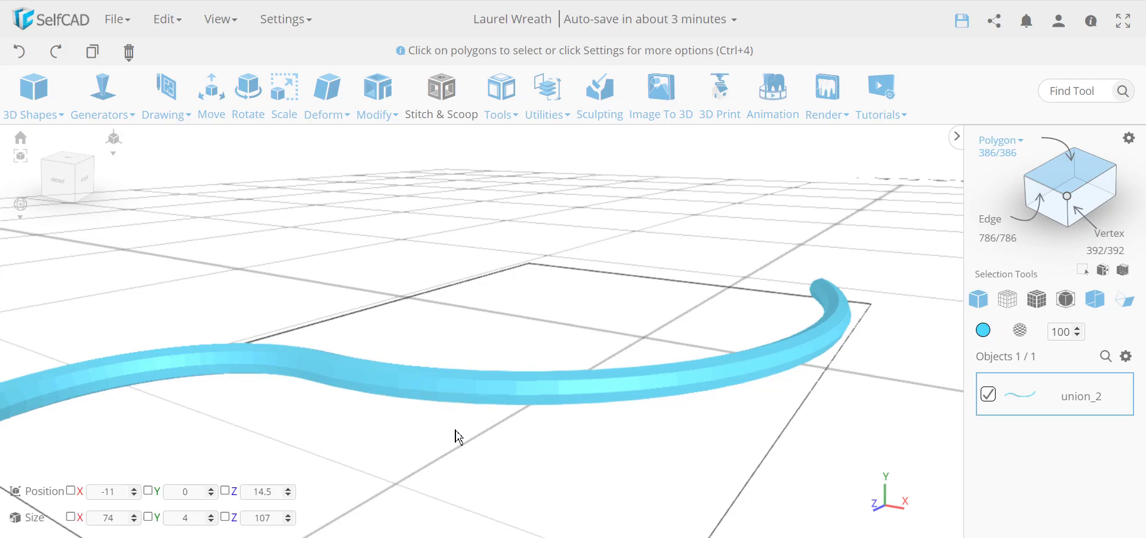
right_click_drag(318, 442, 782, 434)
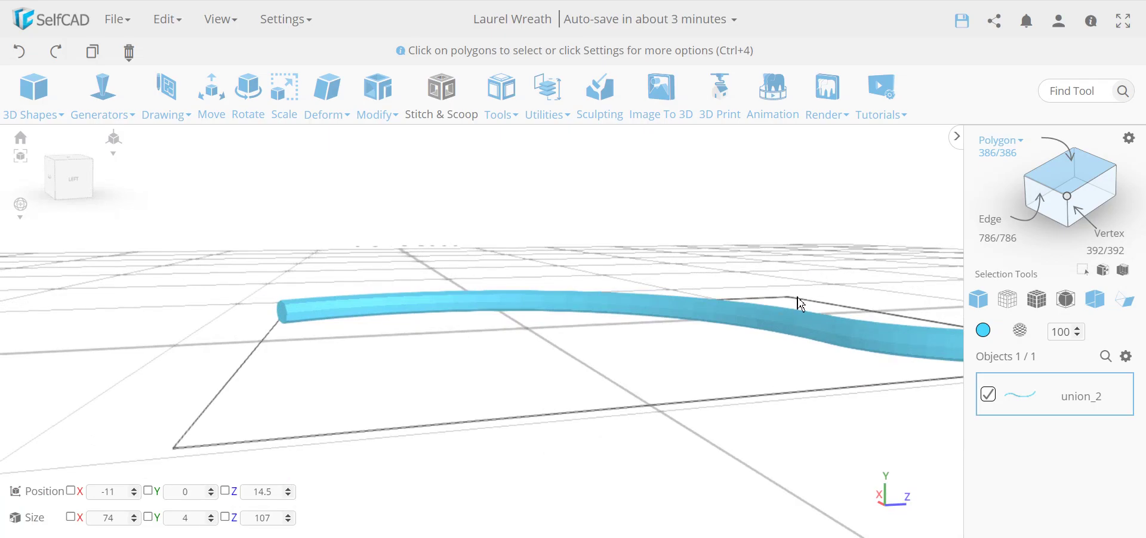
right_click_drag(860, 341, 643, 397)
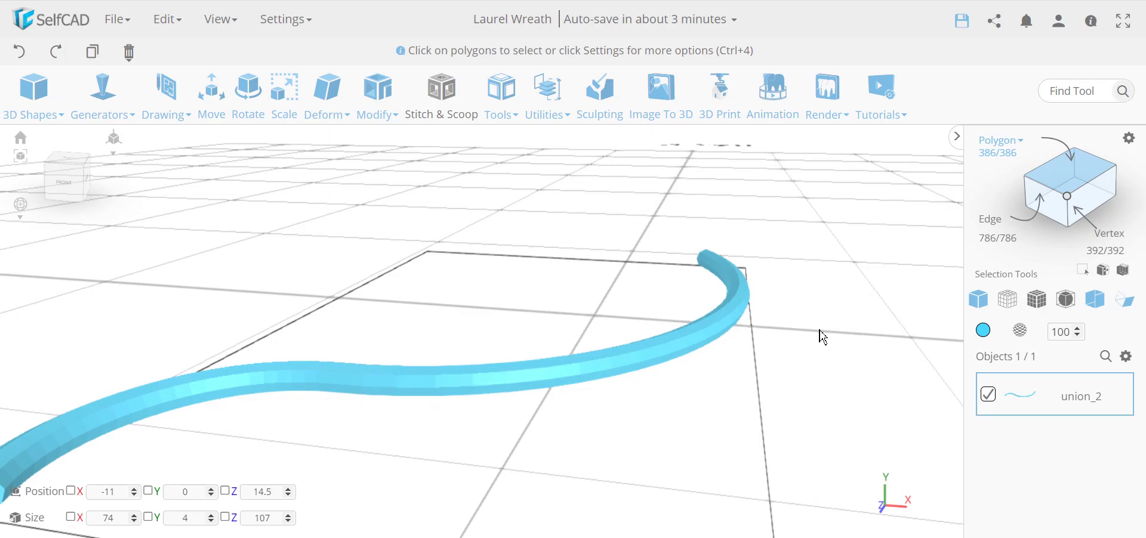
Flip the culled stem's normals, toggle back face coloring and inspect the joint and end caps up close.
left_click(547, 113)
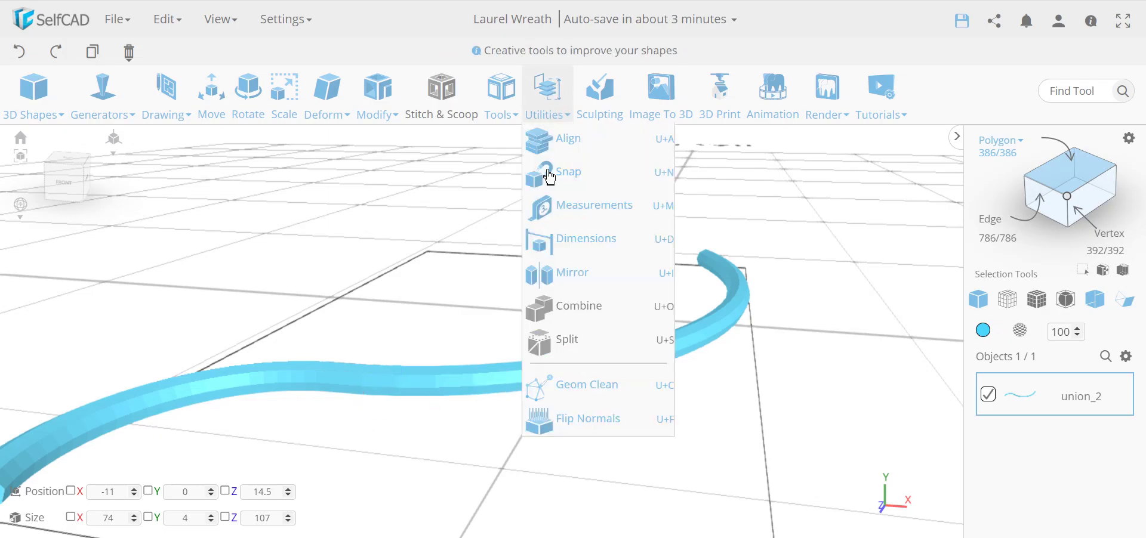
left_click(622, 421)
left_click_drag(595, 442, 691, 421)
scroll(517, 327, "up", 6)
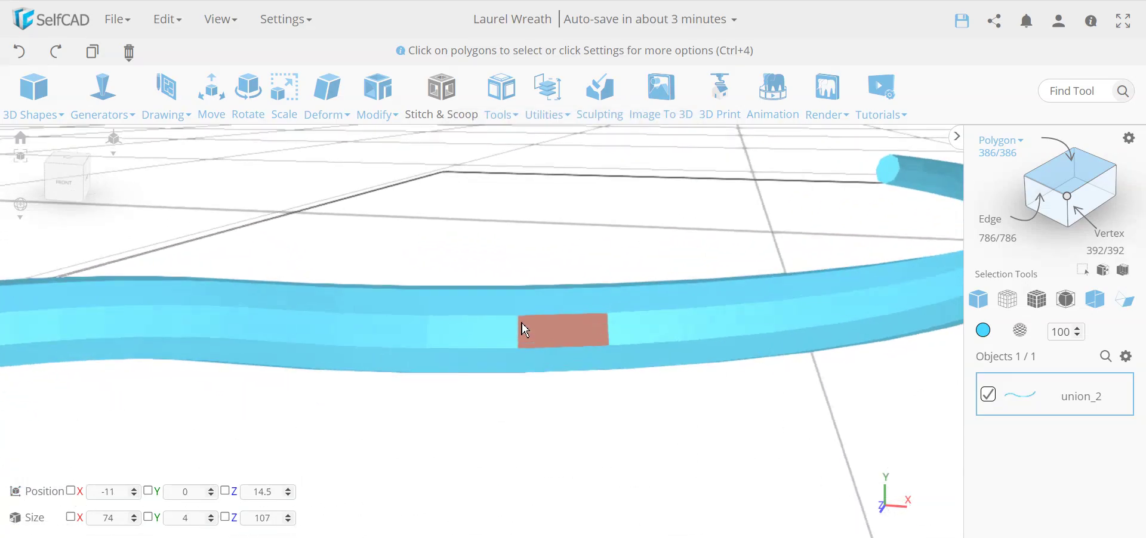
scroll(573, 459, "down", 3)
left_click_drag(589, 460, 823, 398)
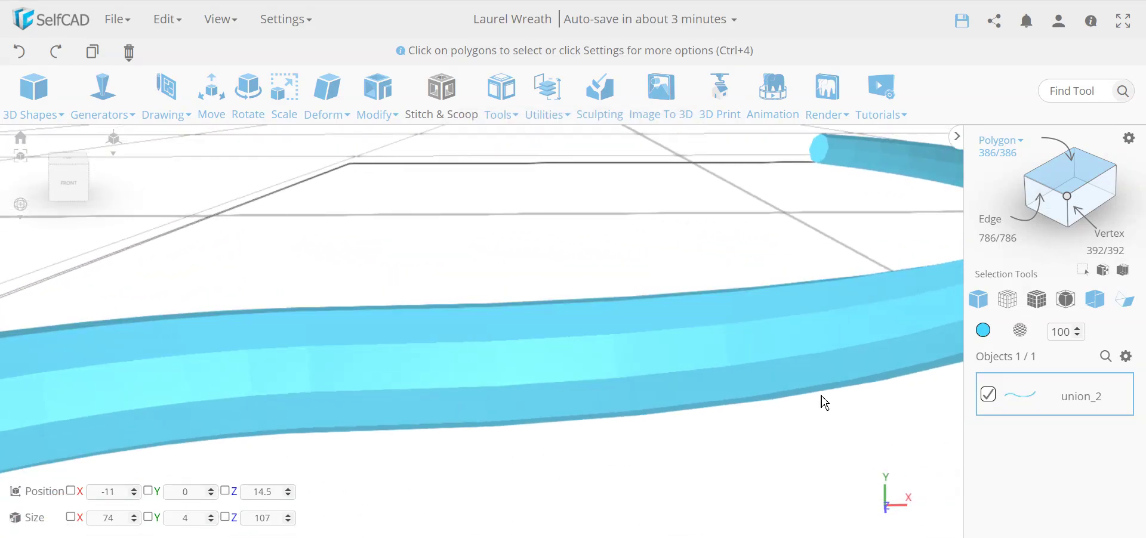
left_click(1129, 311)
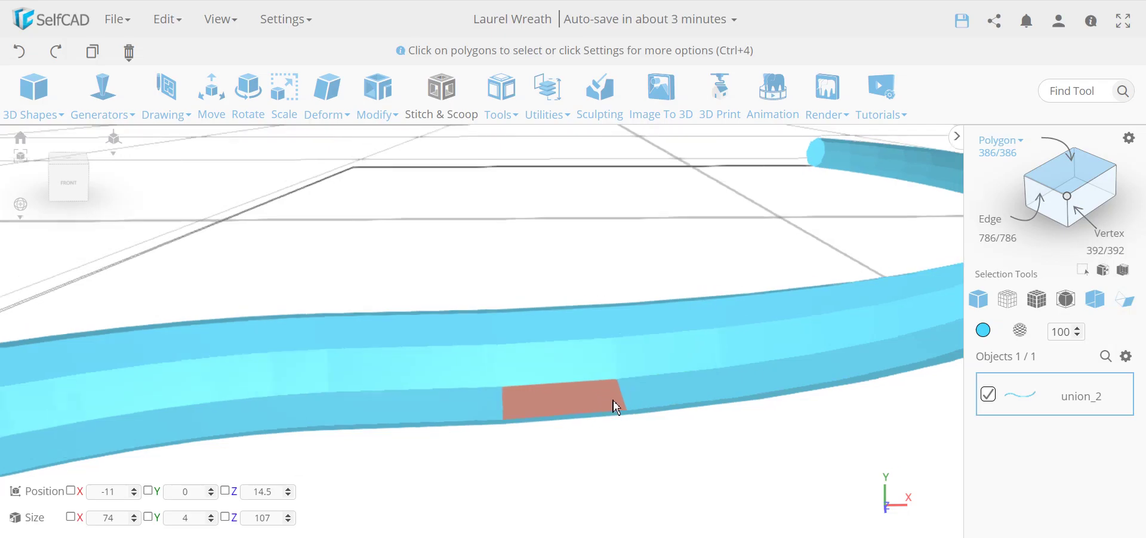
left_click_drag(614, 400, 594, 450)
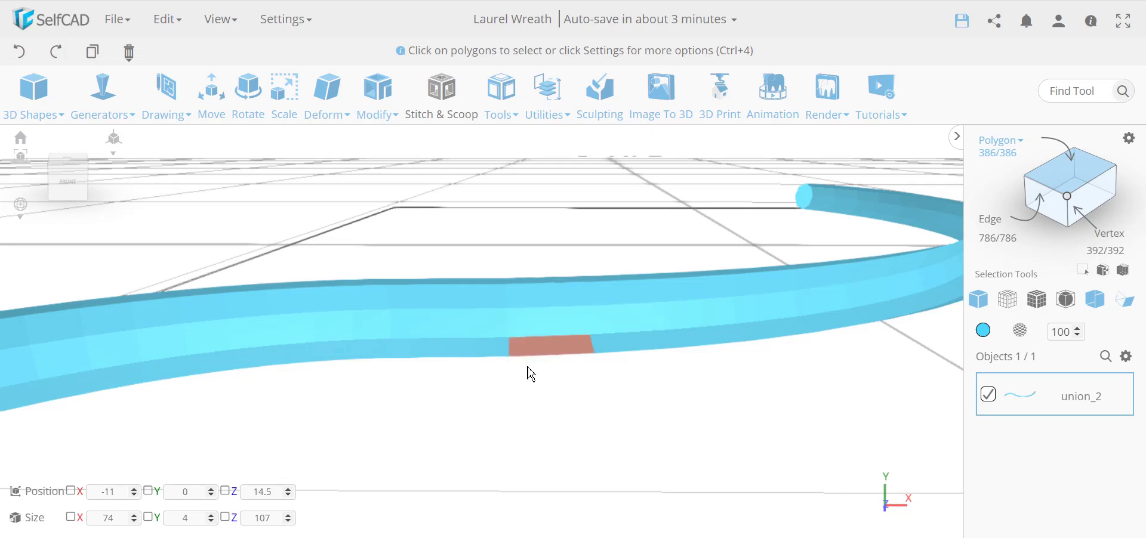
left_click_drag(531, 374, 367, 387)
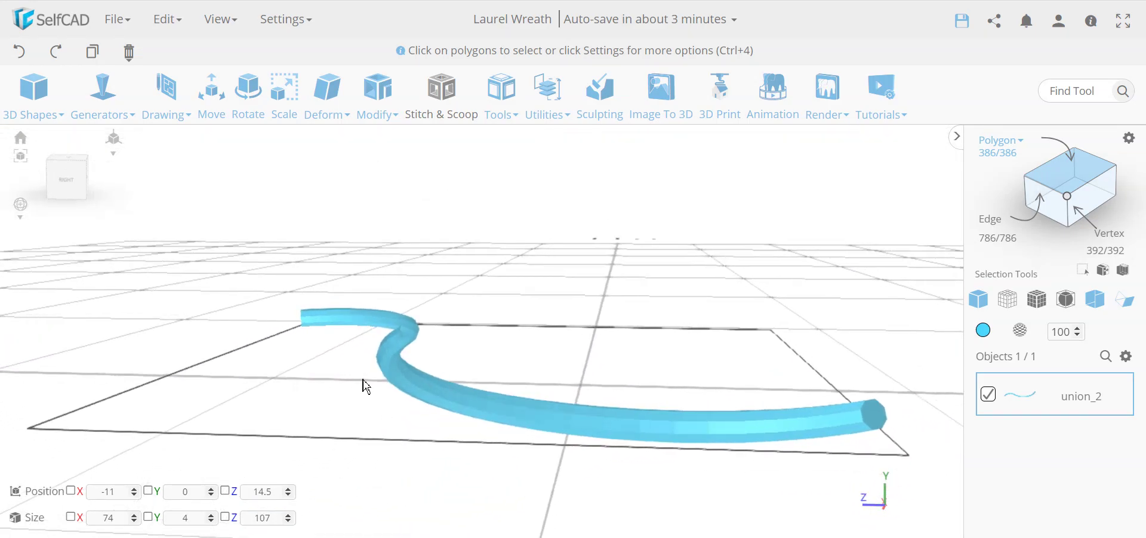
Undo the normal flips, the deletion of the two inner faces and their selection.
left_click(21, 54)
left_click(21, 53)
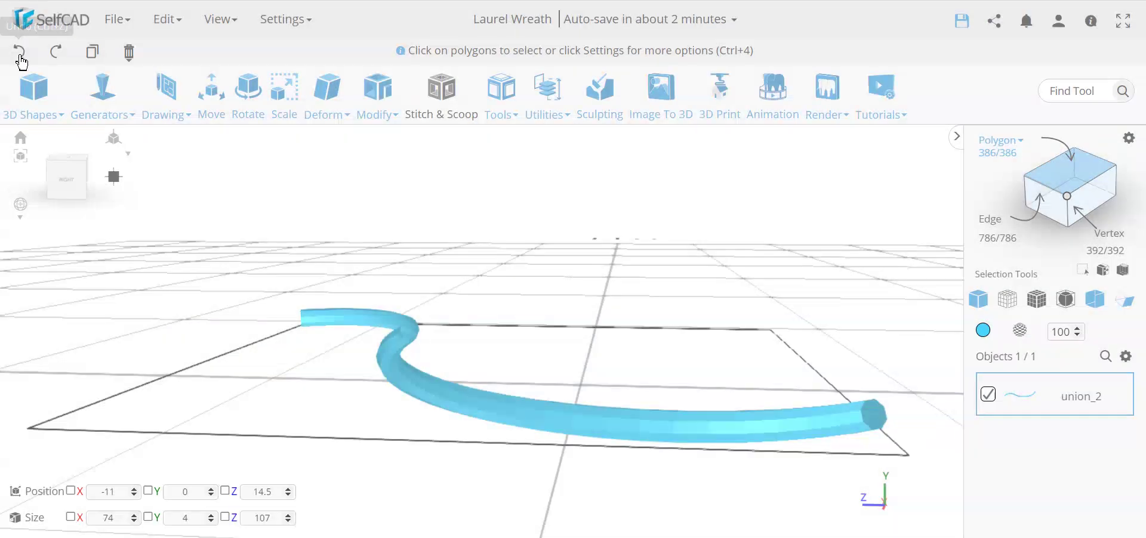
left_click(21, 54)
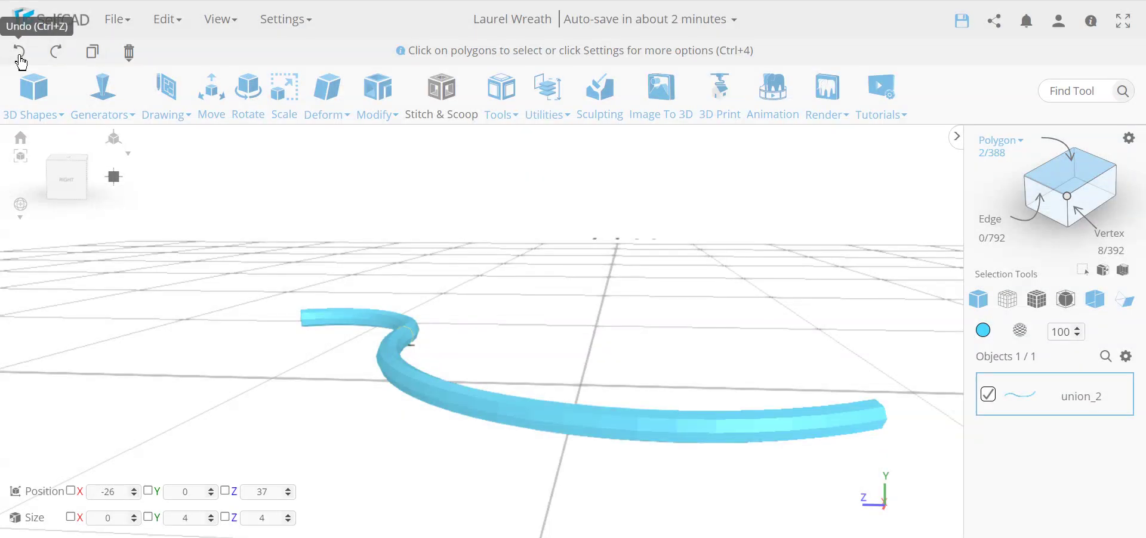
left_click(21, 57)
Show the restored stem as wireframe, zoom in on the joint's inner faces and try to flip the normals.
left_click_drag(292, 420, 627, 418)
left_click(1015, 308)
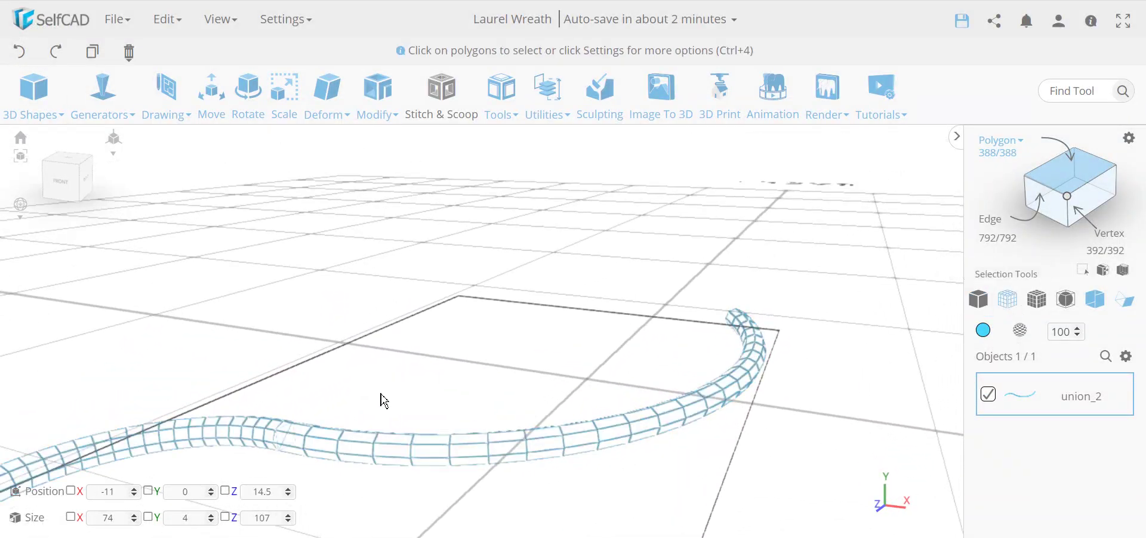
scroll(428, 365, "up", 5)
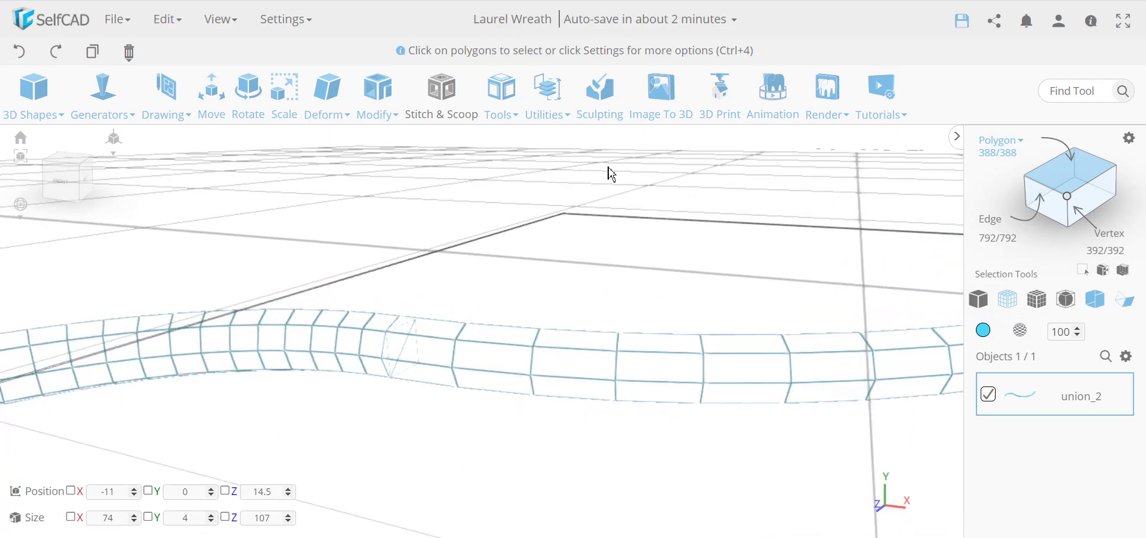
left_click(547, 104)
left_click(609, 425)
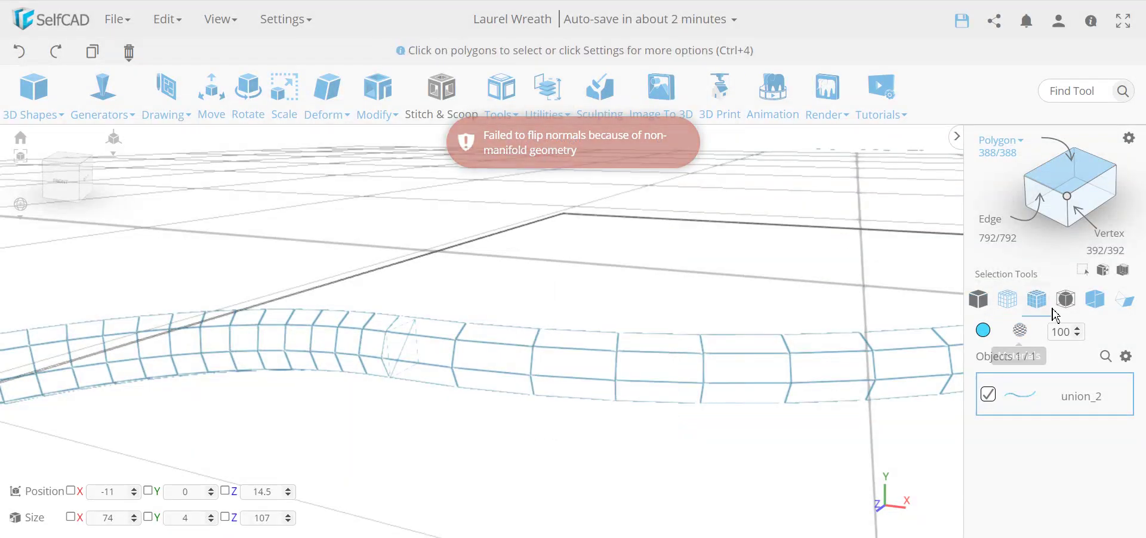
Switch the stem from wireframe to solid display and try to flip the normals of the whole object.
right_click_drag(652, 435, 602, 453)
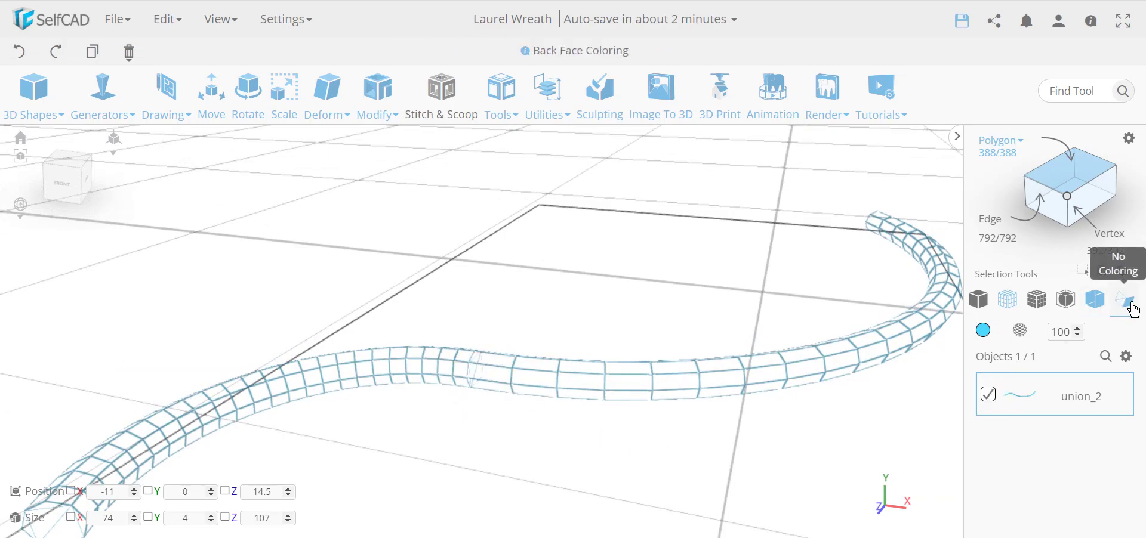
right_click_drag(534, 426, 481, 461)
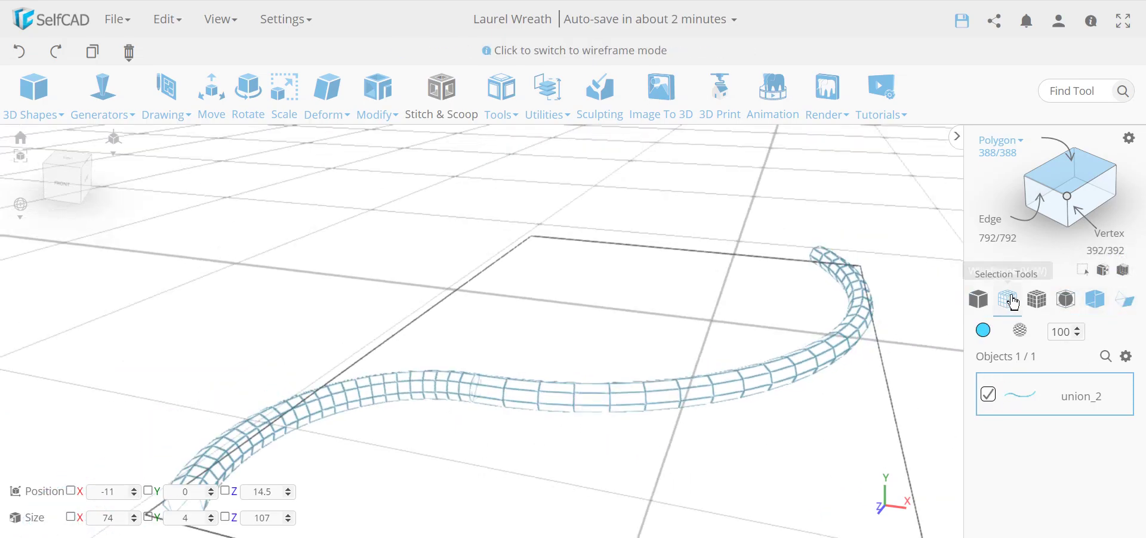
left_click(978, 299)
right_click_drag(631, 486, 466, 395)
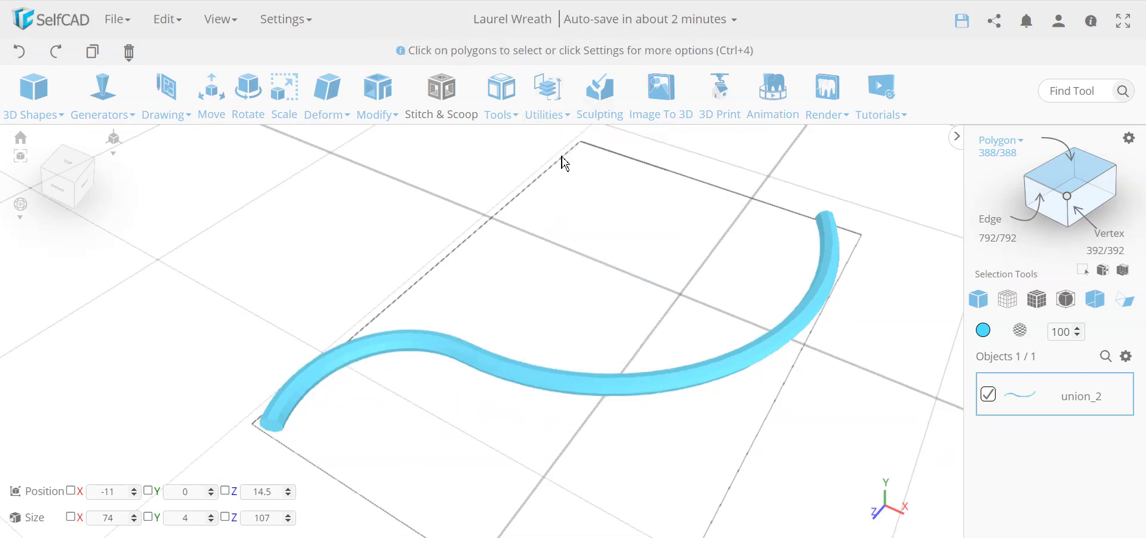
mouse_move(555, 111)
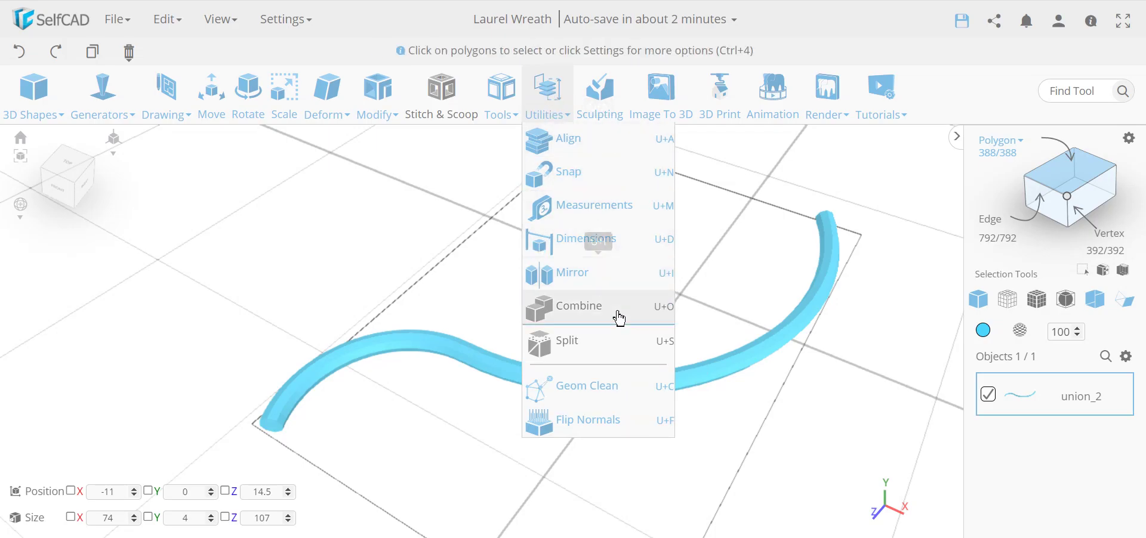
left_click(641, 424)
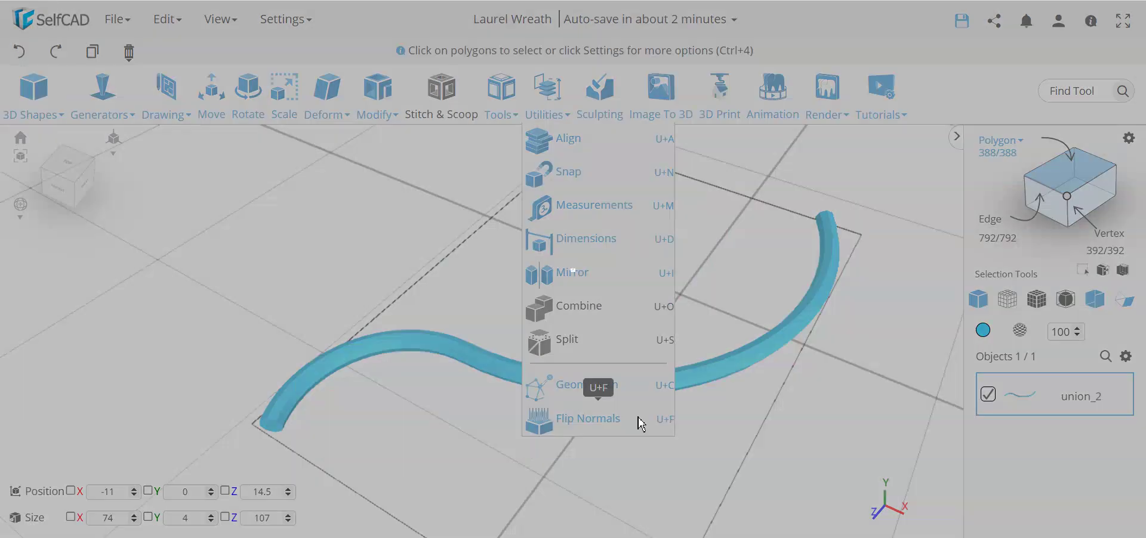
left_click_drag(822, 446, 586, 214)
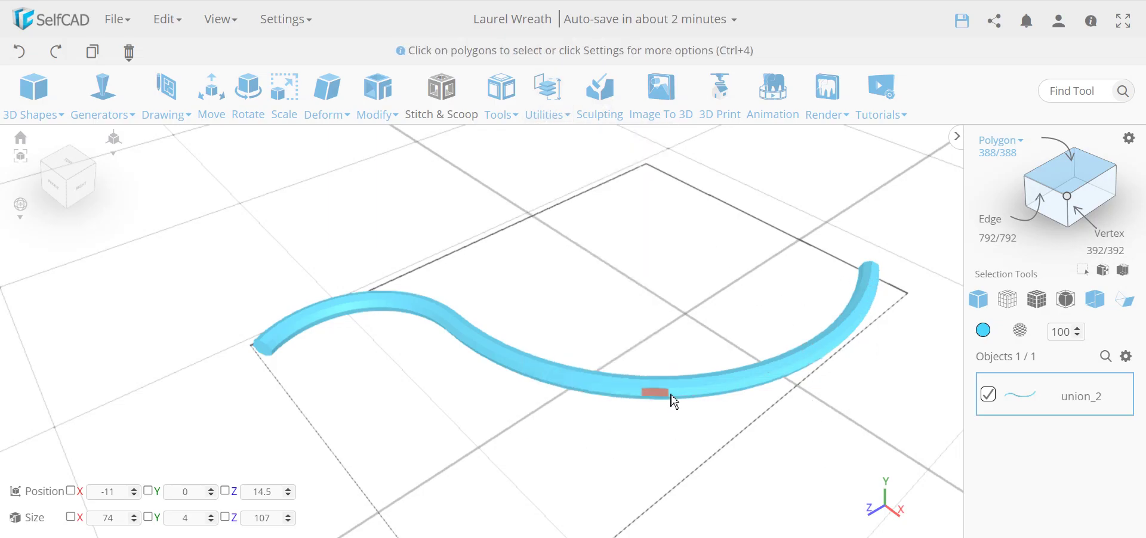
mouse_move(640, 444)
left_mouse_down()
mouse_move(651, 457)
mouse_move(616, 405)
mouse_move(634, 428)
mouse_move(630, 448)
left_mouse_up()
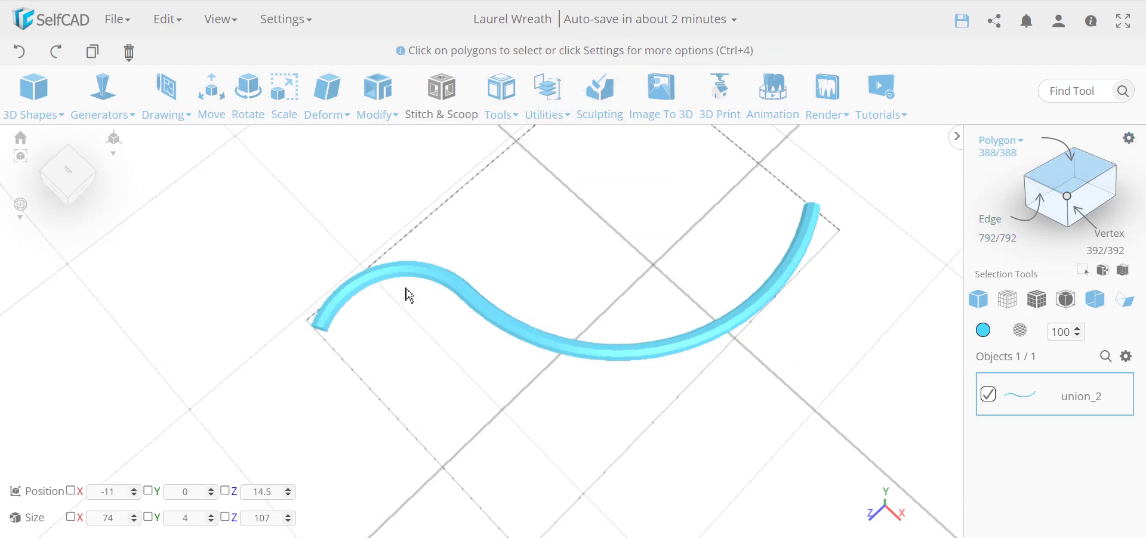
Using deep selection with a tolerance of 5, select two adjacent lengthwise polygon strips along the stem and flip their normals.
left_click(1128, 138)
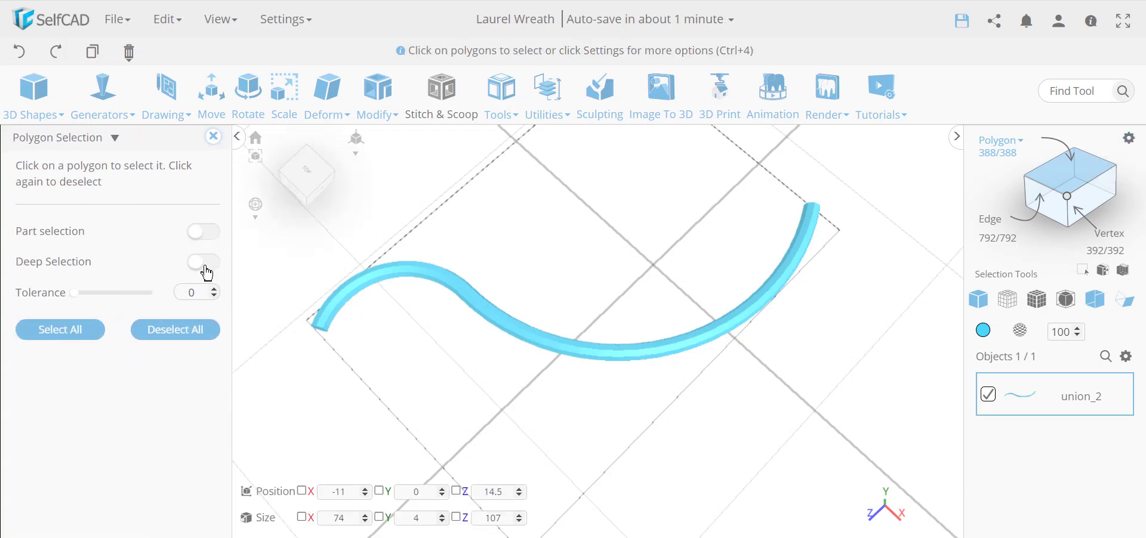
left_click(611, 356)
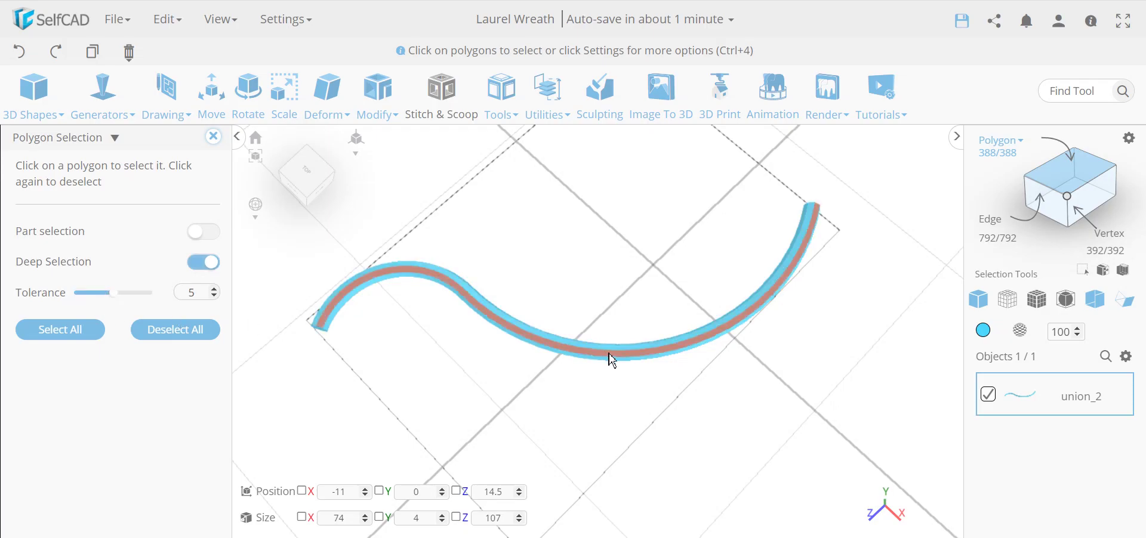
left_click(616, 358)
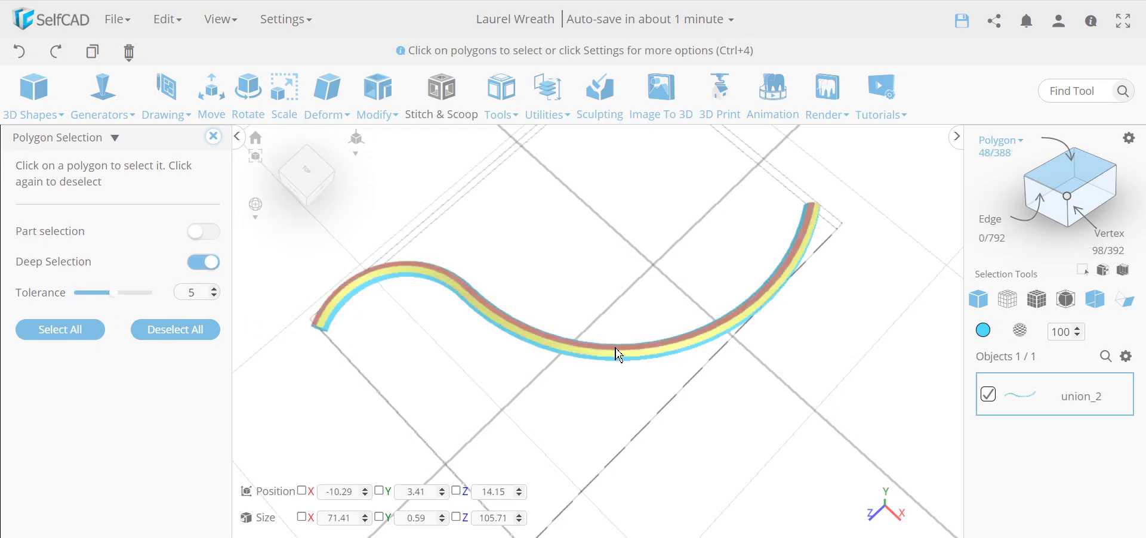
left_click(619, 355)
left_click(213, 137)
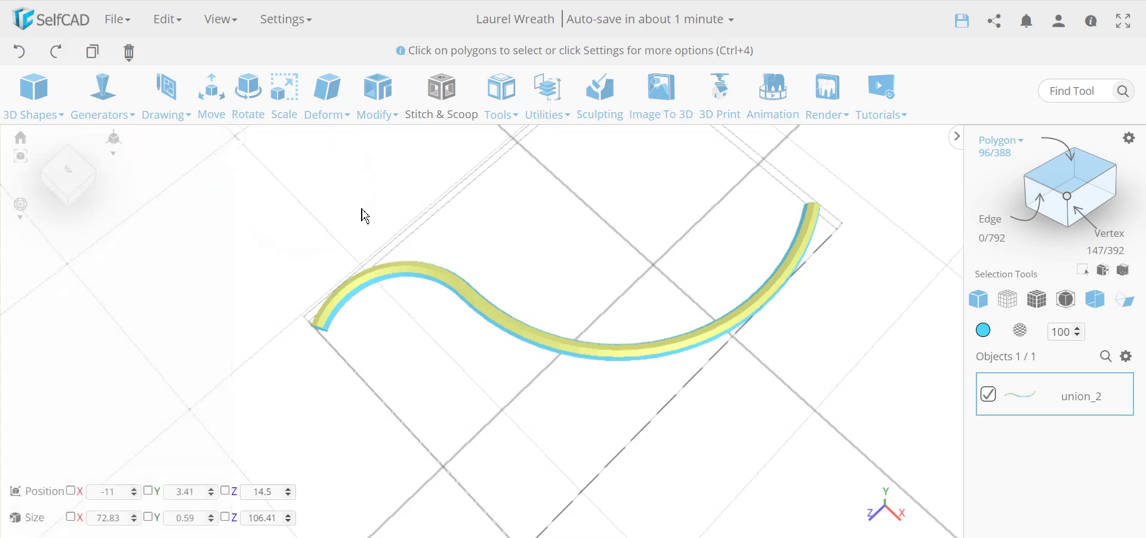
left_click(548, 96)
left_click(588, 420)
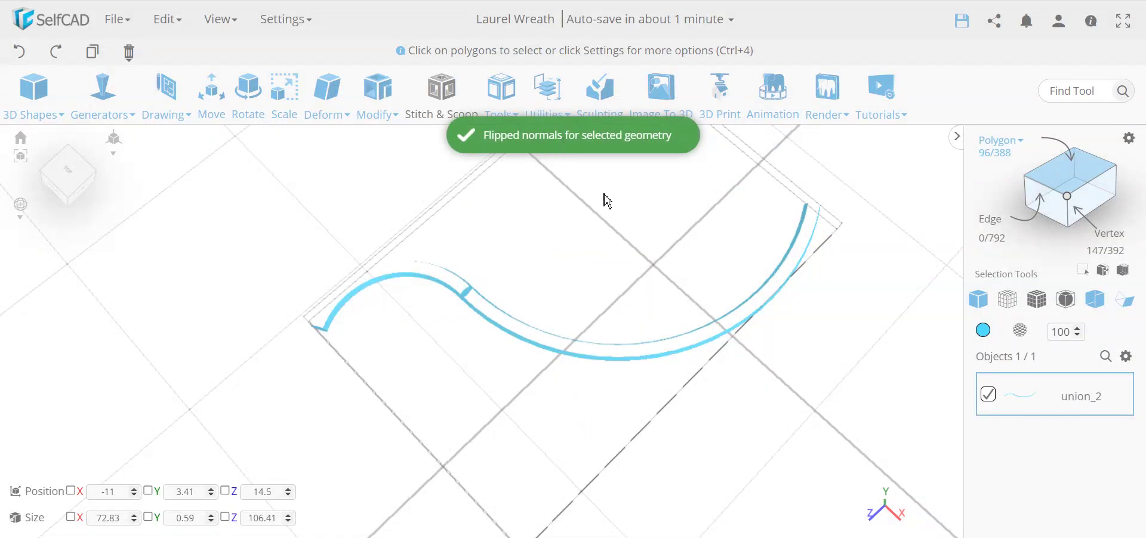
Turn back face culling off, clear the strip selection, inspect the flipped strips and turn culling on again.
left_click(1100, 305)
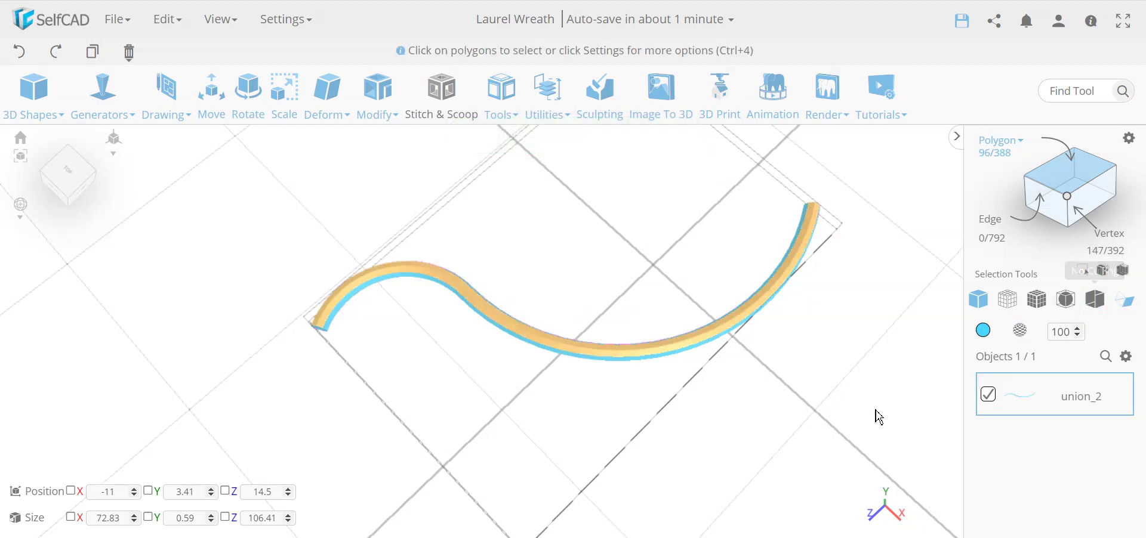
key("ctrl+a")
left_click_drag(769, 429, 414, 323)
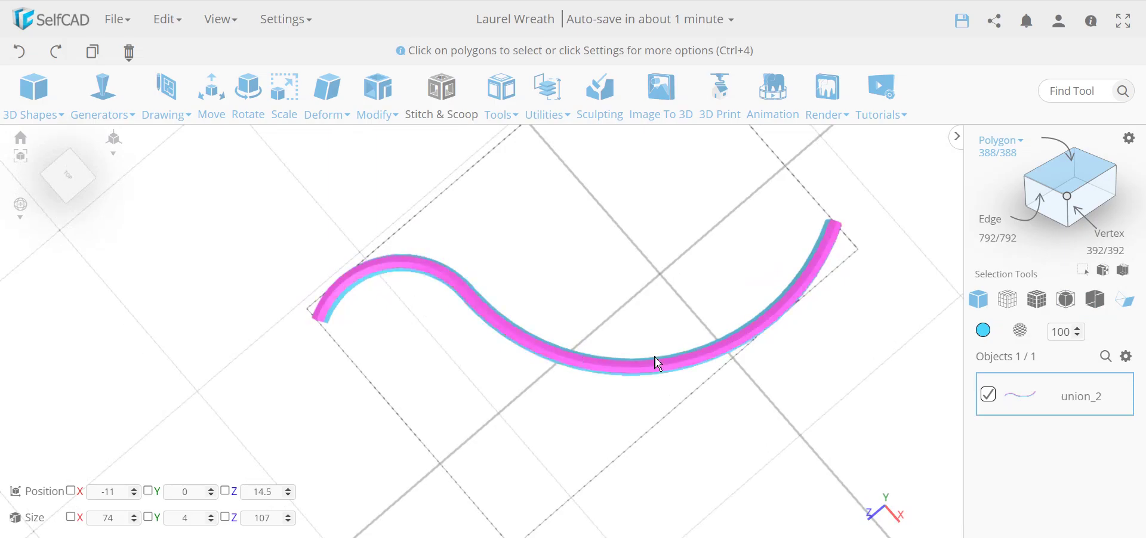
left_click(1094, 299)
left_click_drag(559, 445, 641, 307)
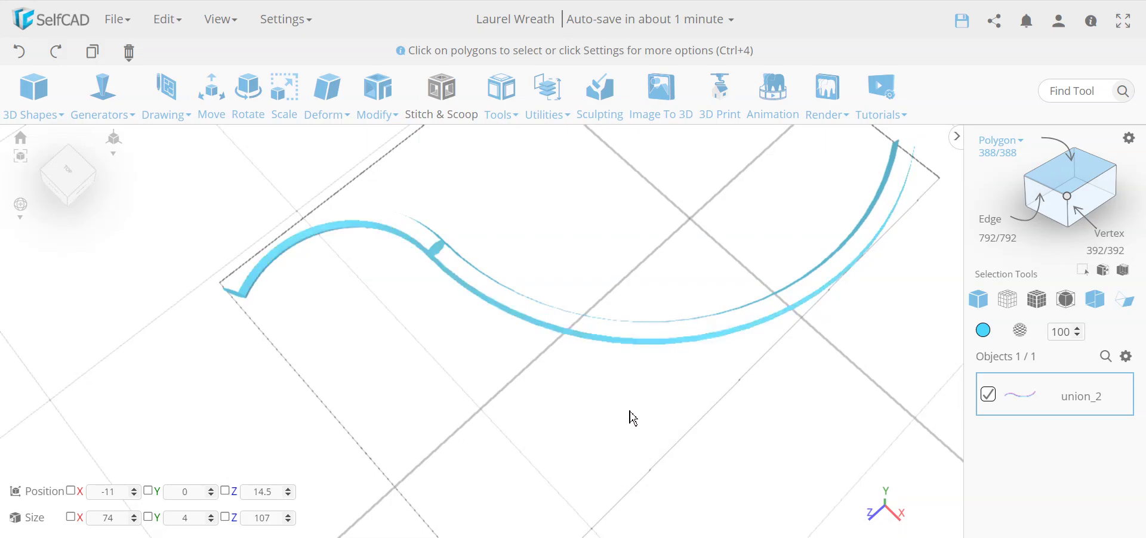
Select both inner faces at the joint between the two stem segments, one from each side, and delete them.
right_click_drag(633, 417, 624, 359)
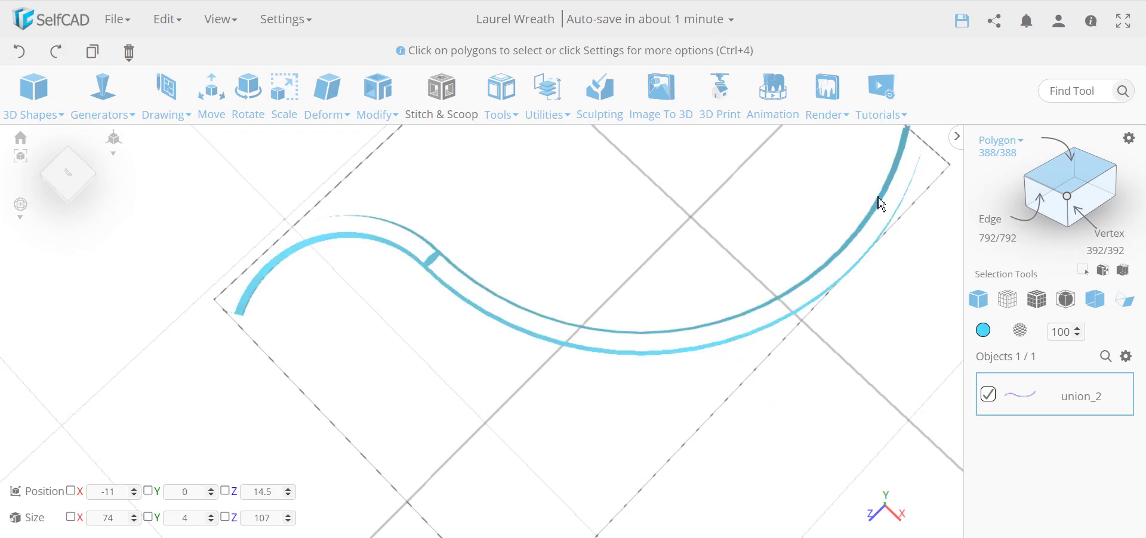
left_click_drag(491, 388, 524, 320)
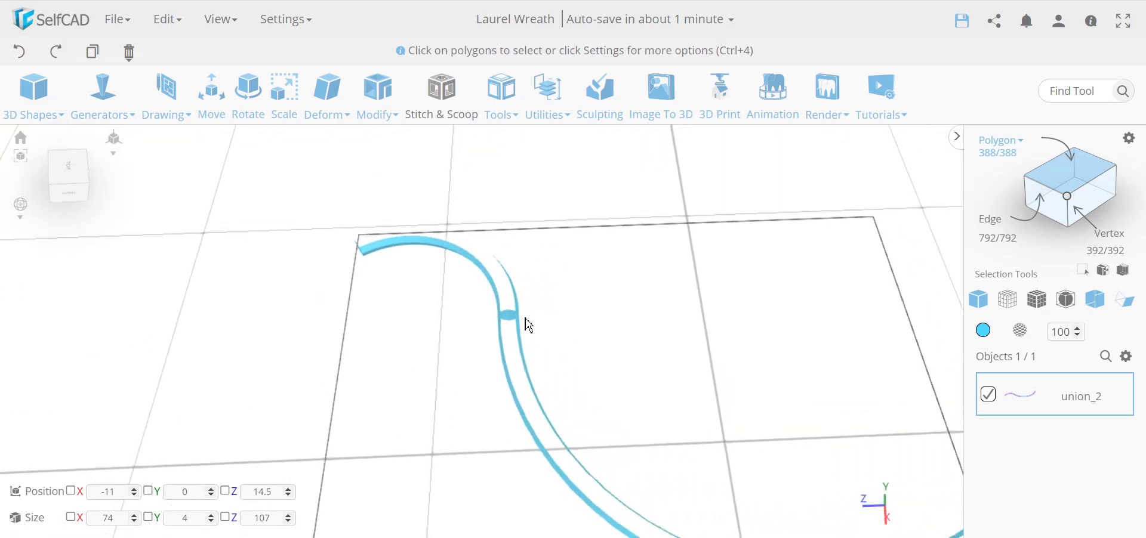
scroll(513, 312, "up", 5)
scroll(513, 314, "up", 1)
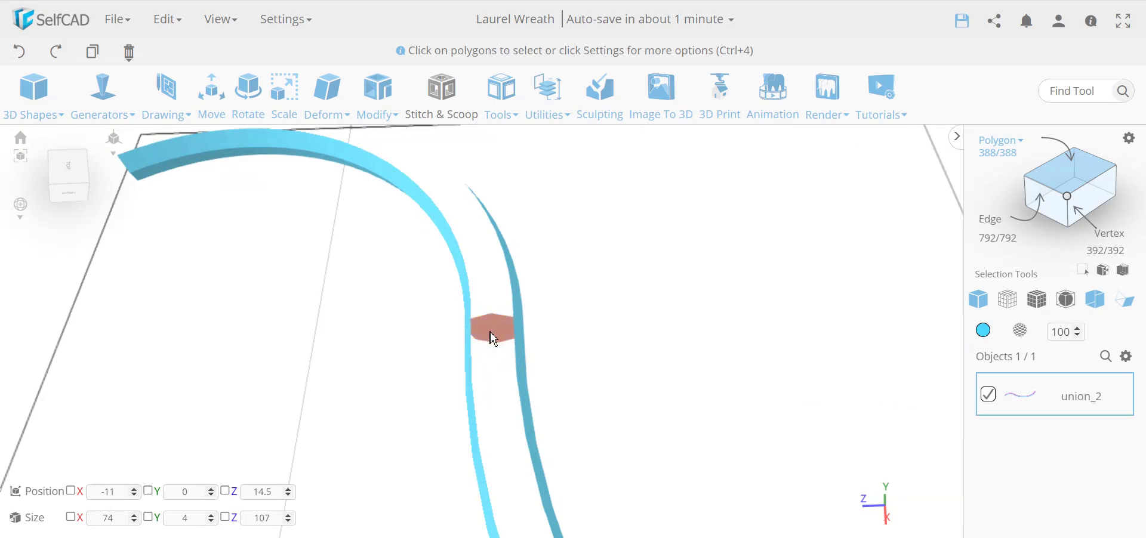
scroll(590, 356, "down", 5)
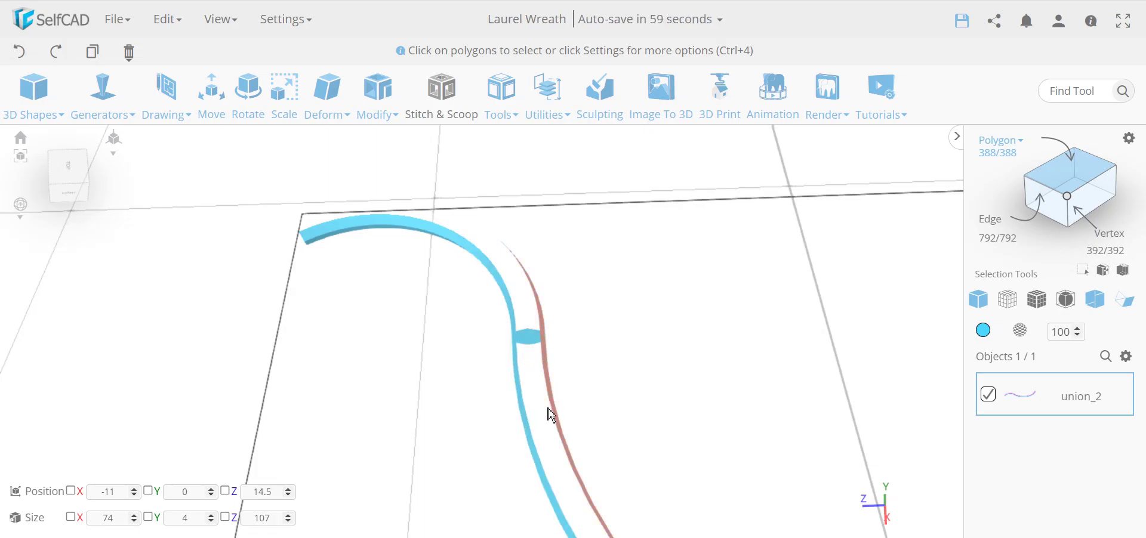
left_click(525, 337)
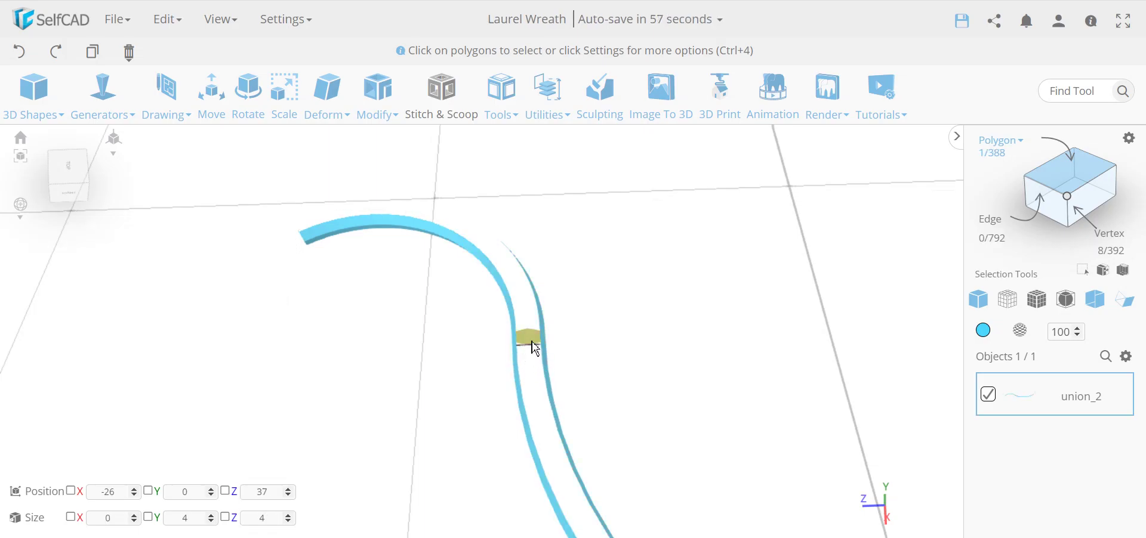
left_click_drag(525, 337, 596, 328)
left_click(607, 333)
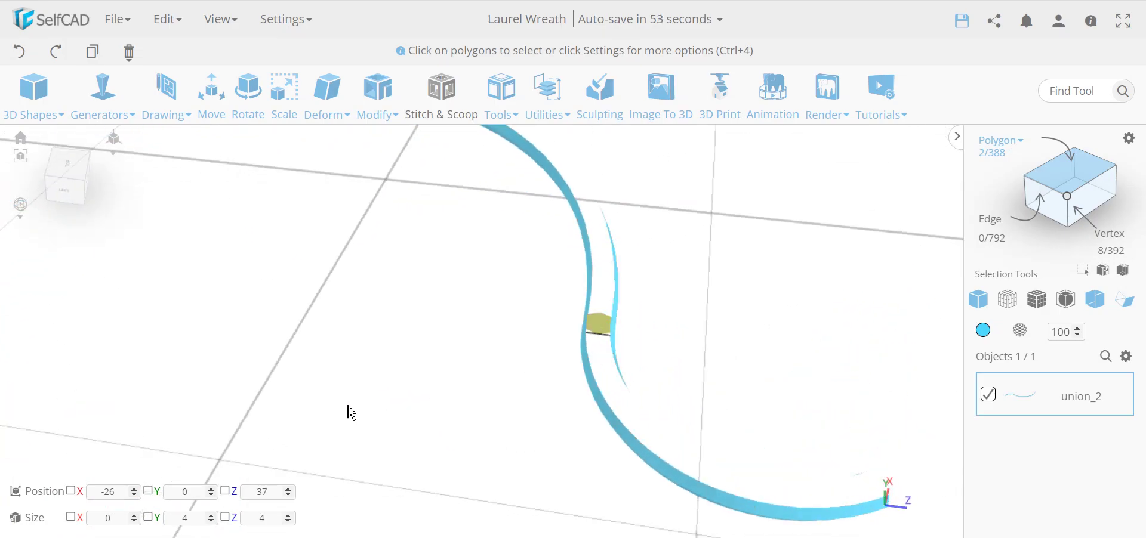
left_click_drag(350, 409, 527, 432)
key("Delete")
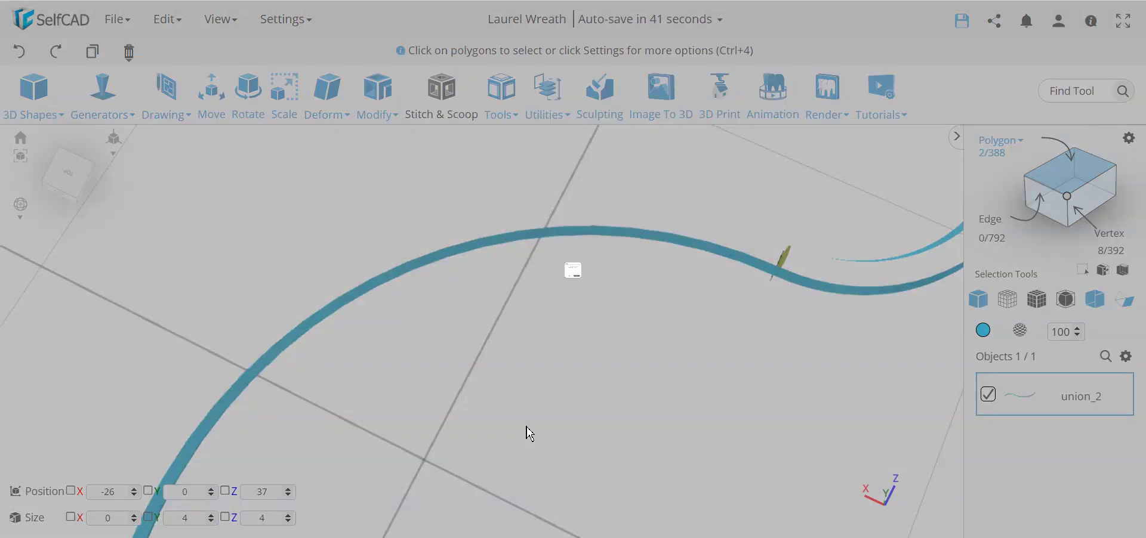
key("Return")
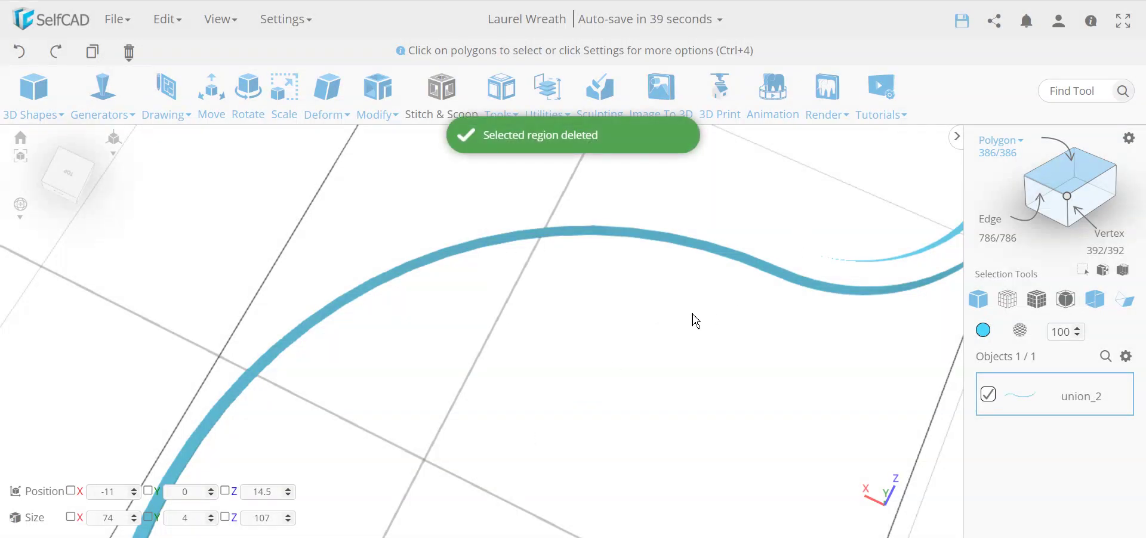
Turn off back face culling and use Flip Normals to fix the mixed normal orientation of the whole stem.
left_click_drag(692, 315, 642, 413)
scroll(650, 400, "down", 4)
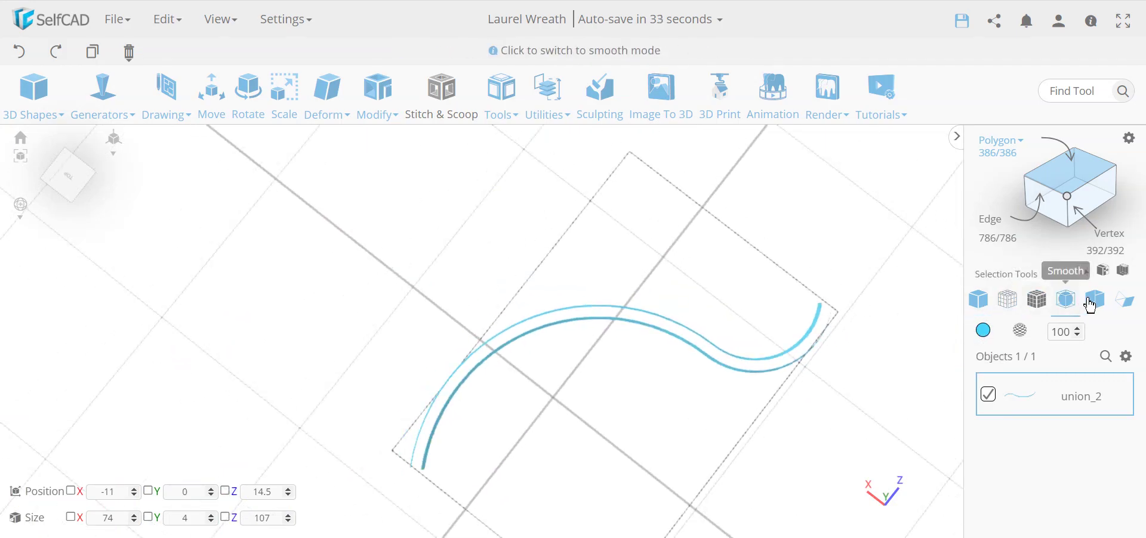
left_click(1100, 308)
left_click_drag(552, 459, 227, 536)
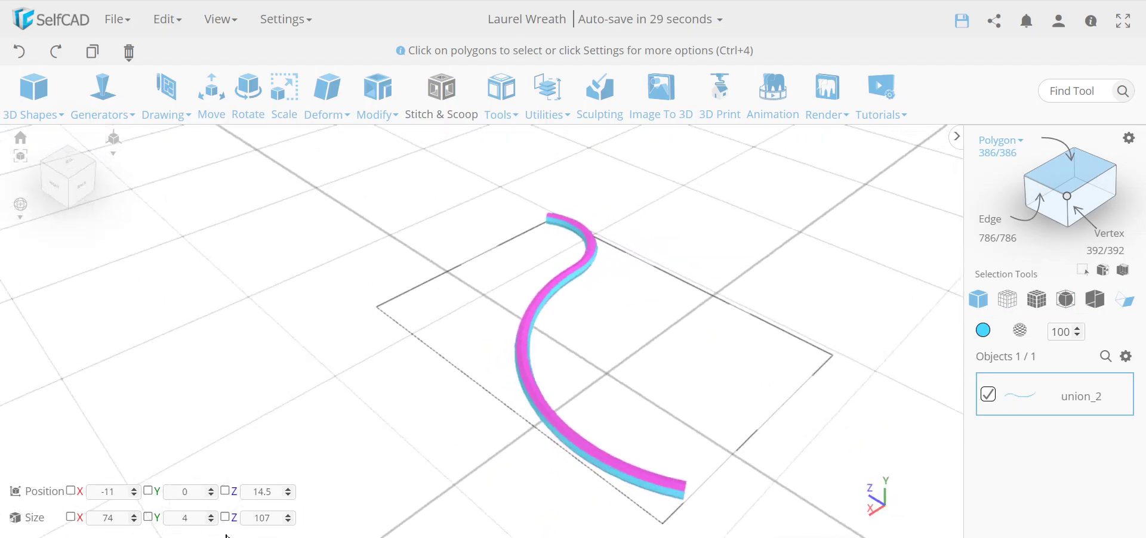
left_click_drag(376, 442, 844, 445)
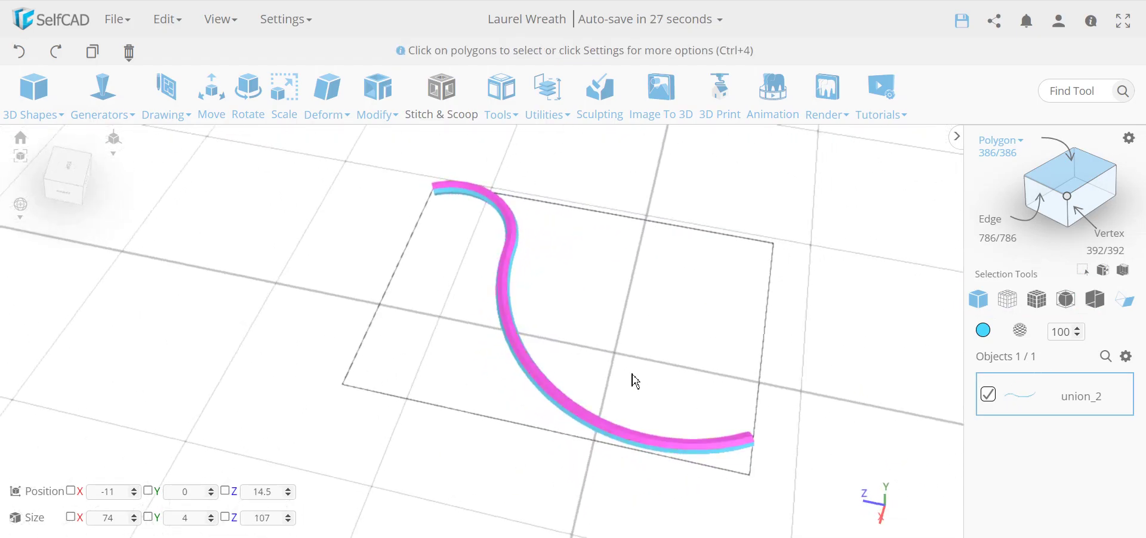
left_click_drag(634, 379, 557, 255)
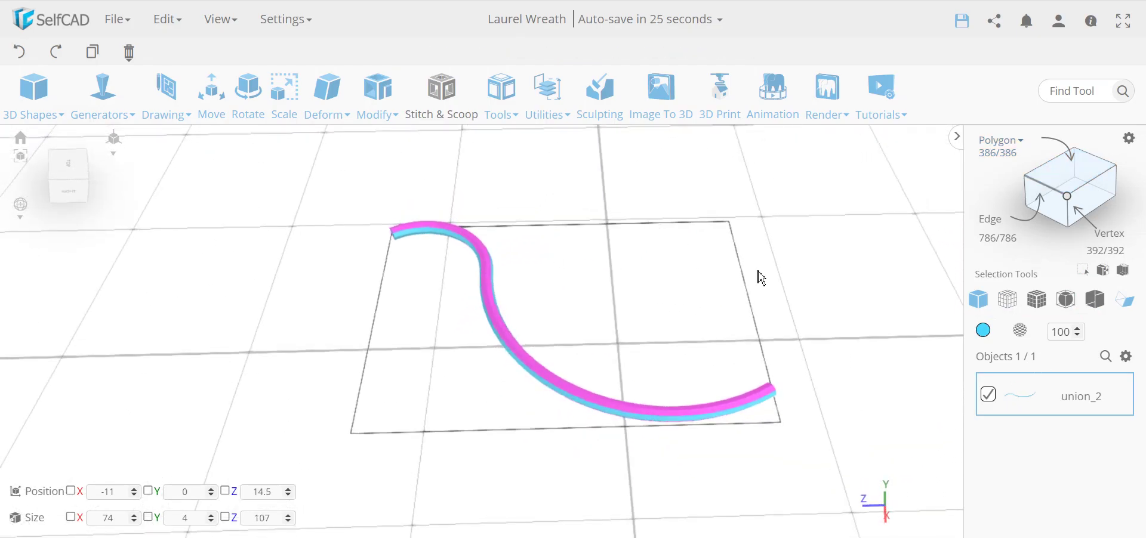
left_click(545, 99)
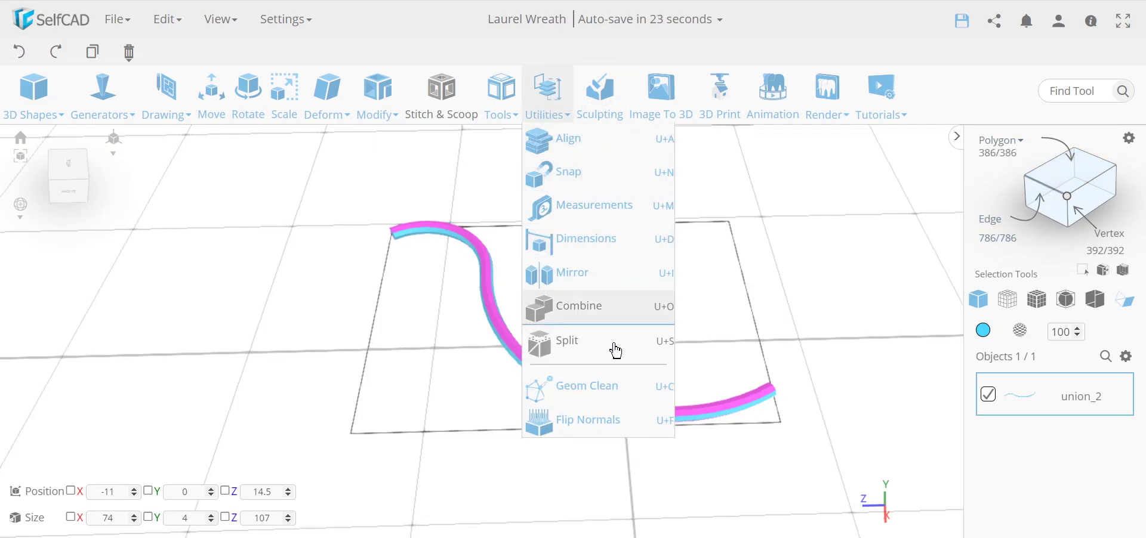
left_click(618, 420)
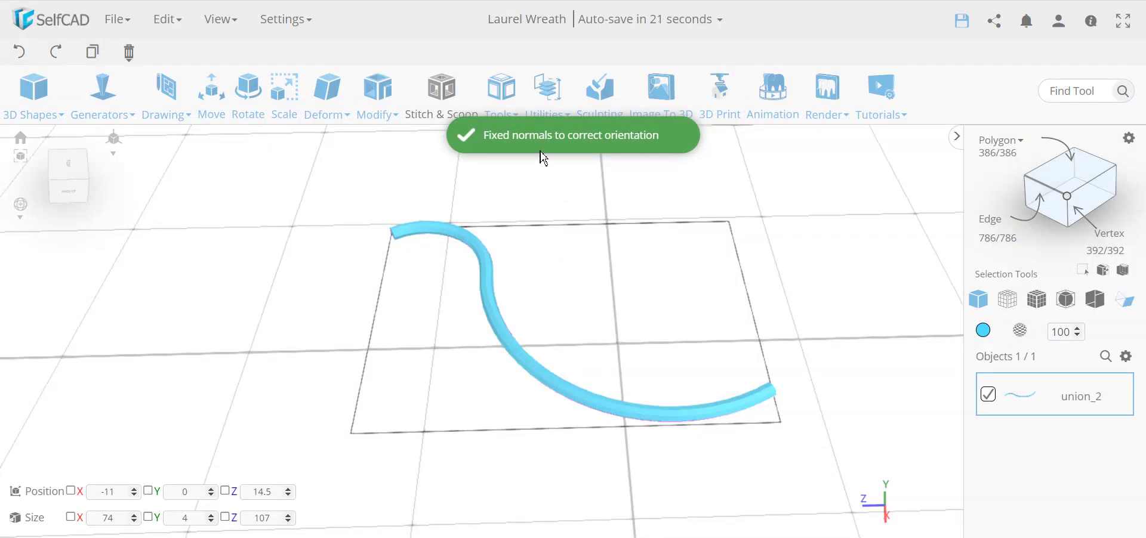
left_click_drag(384, 430, 484, 460)
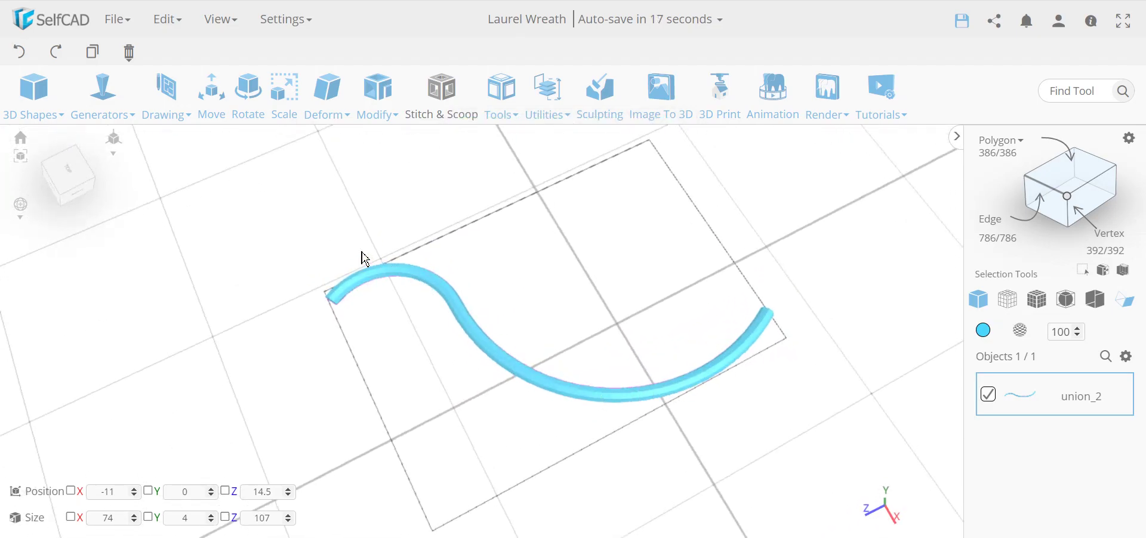
Flip the normals of the whole stem again, turn on back face culling and inspect the surface up close.
left_click(537, 111)
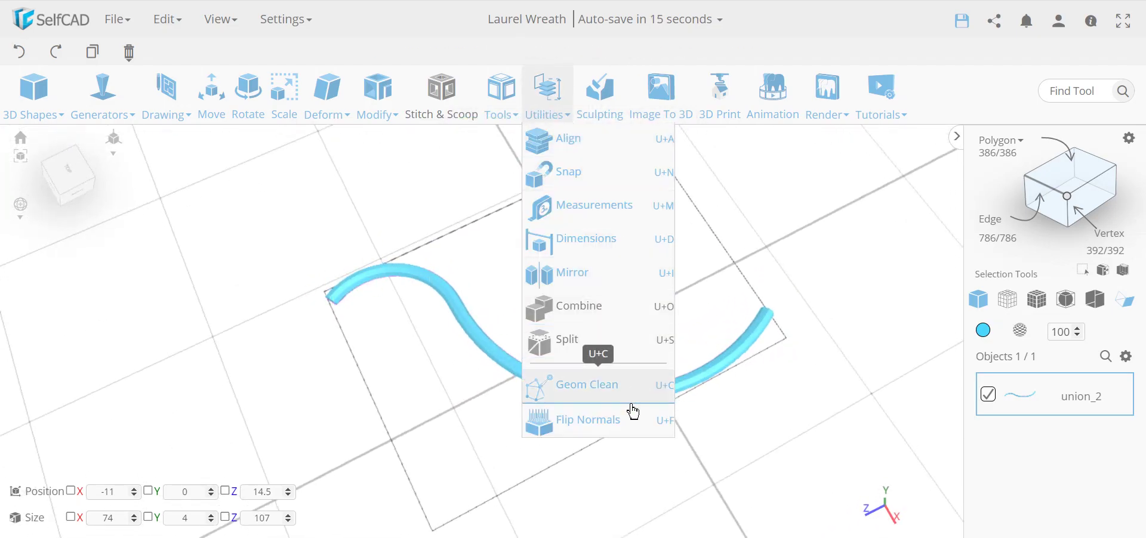
left_click(623, 419)
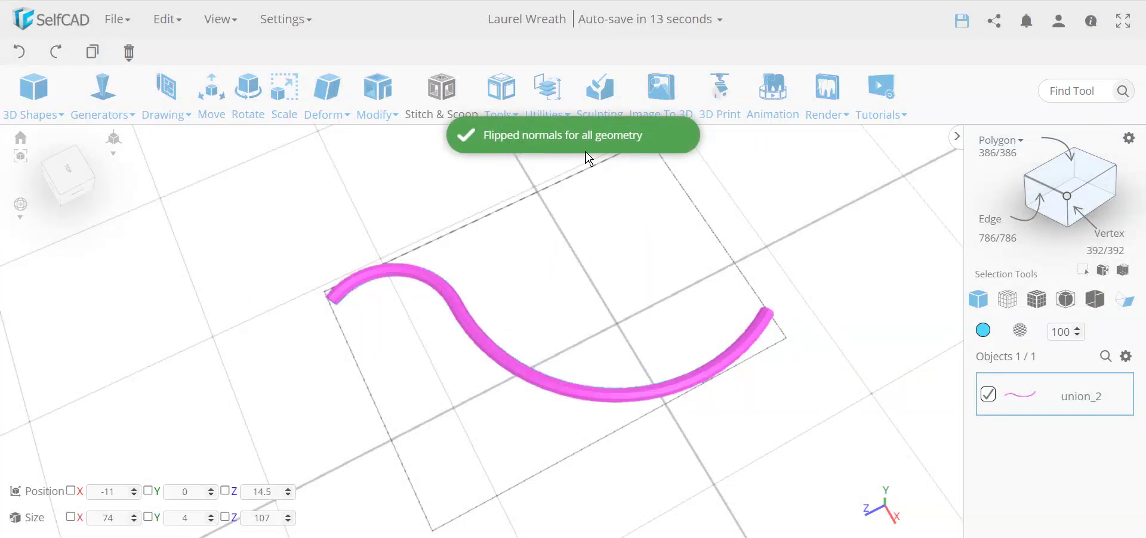
left_click_drag(540, 442, 521, 457)
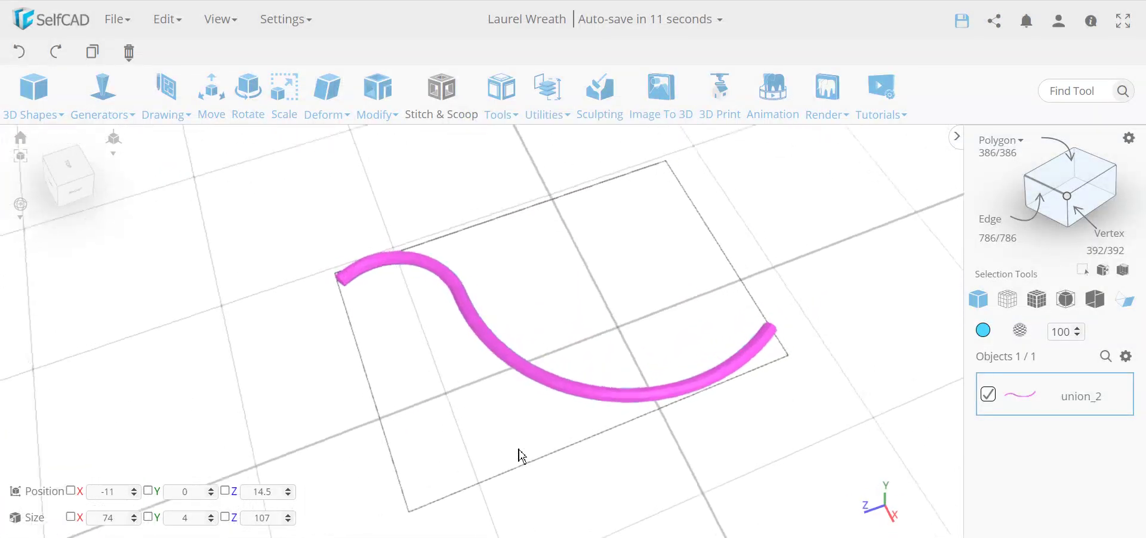
left_click(1095, 299)
left_click_drag(788, 447, 692, 481)
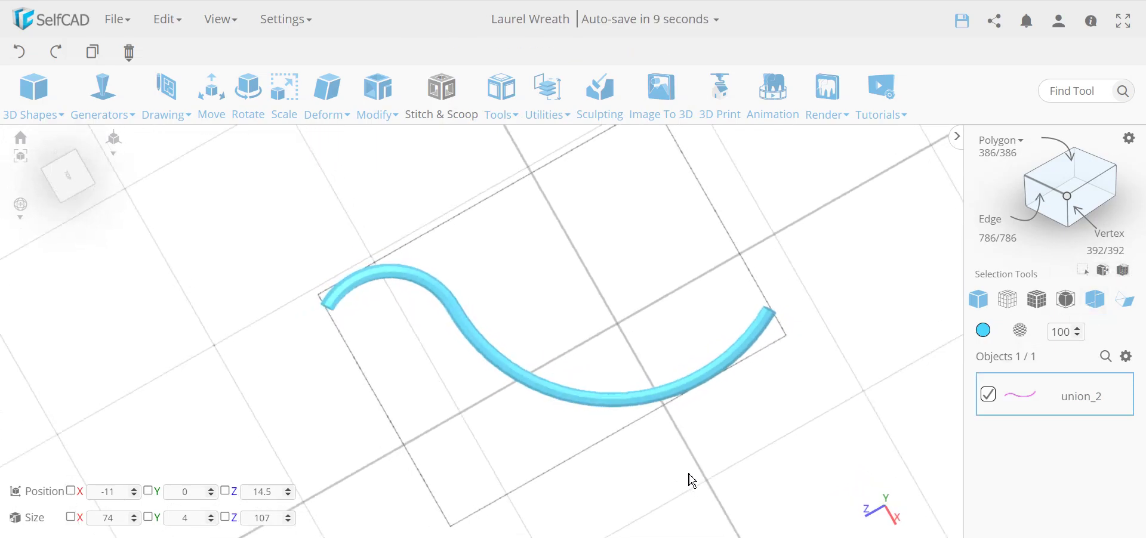
scroll(507, 379, "up", 10)
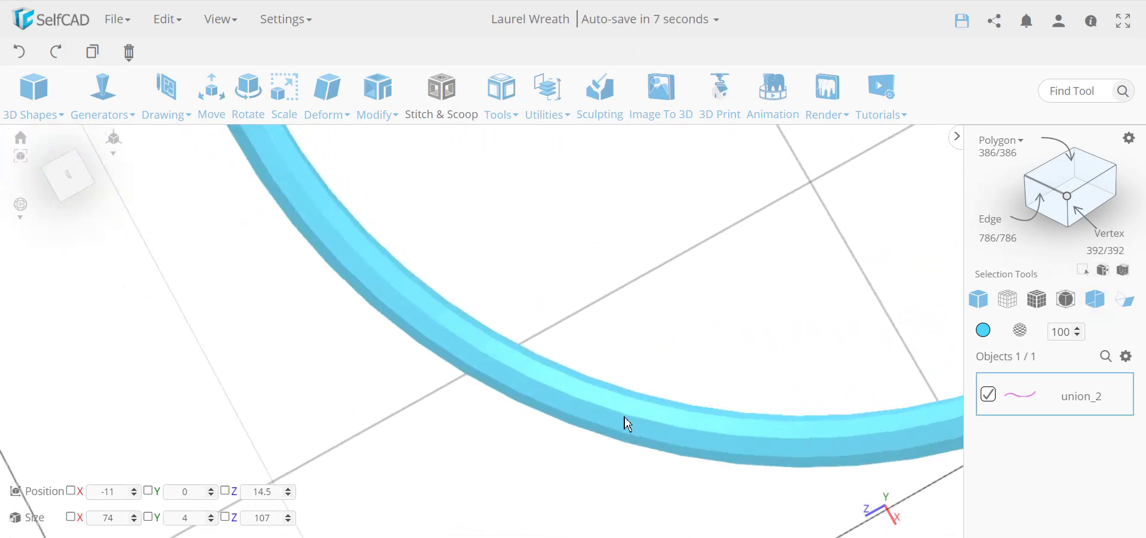
Fix the normal orientation of the whole stem once more with Flip Normals.
scroll(627, 424, "down", 10)
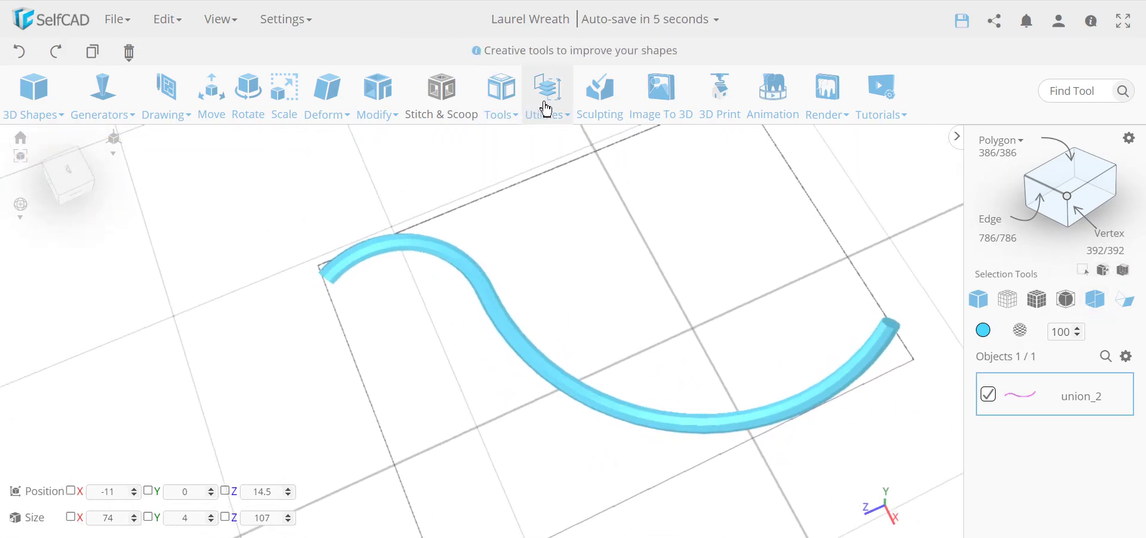
left_click(547, 109)
left_click(603, 420)
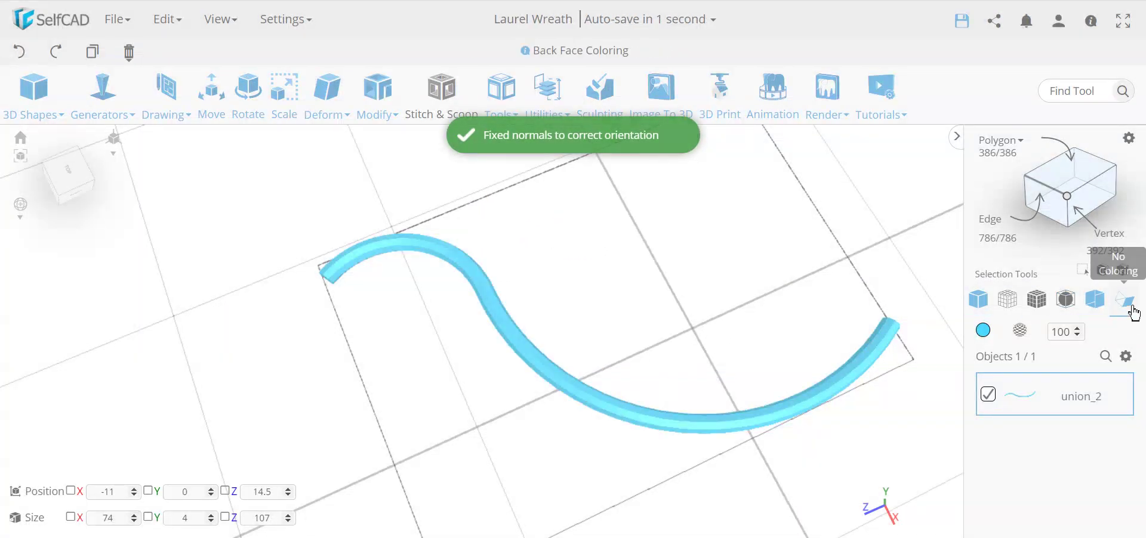
left_click_drag(596, 271, 602, 244)
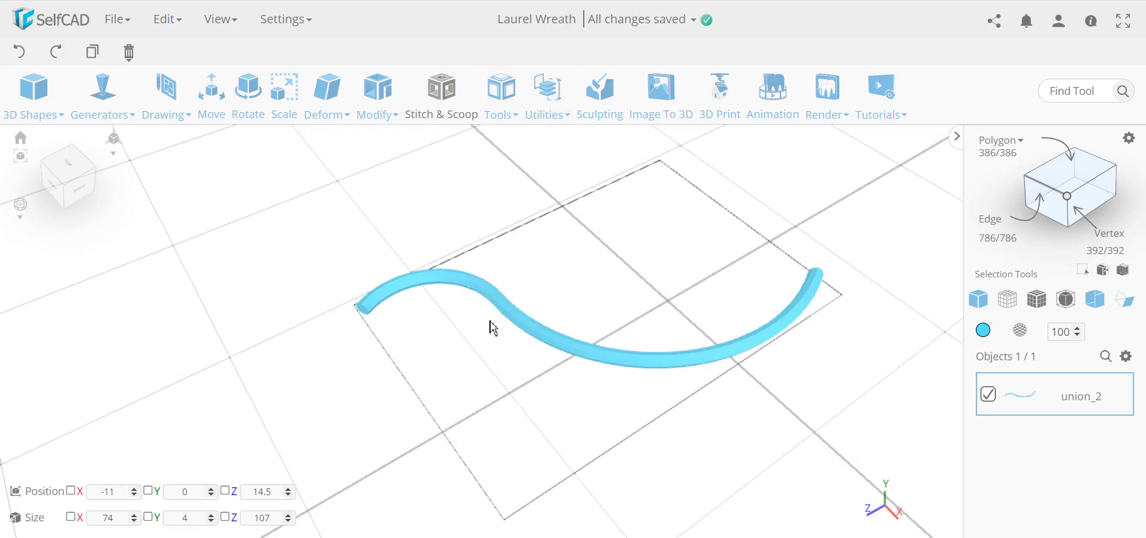
left_click_drag(492, 324, 511, 314)
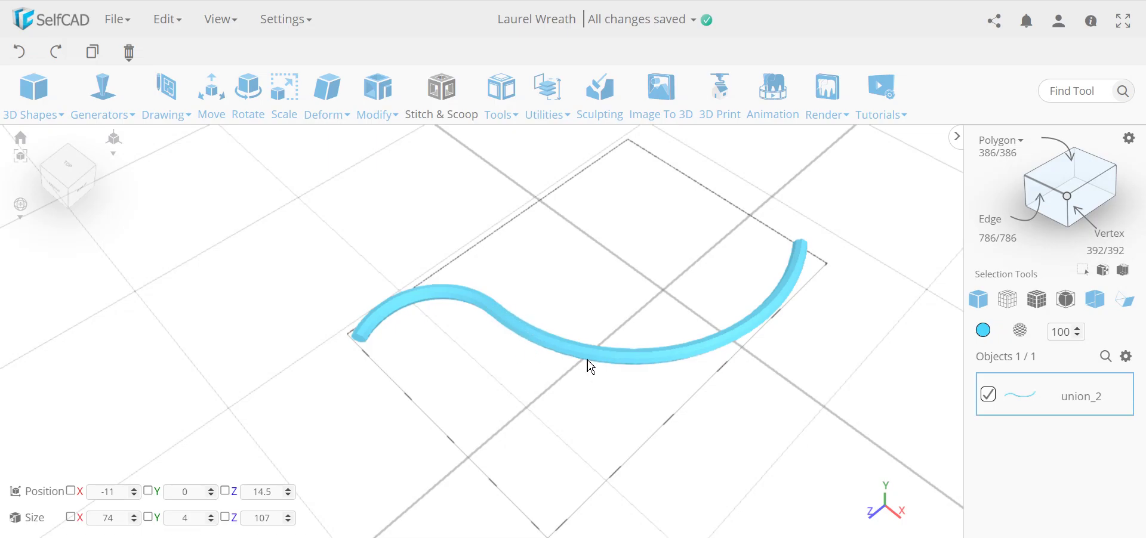
left_click_drag(550, 372, 578, 400)
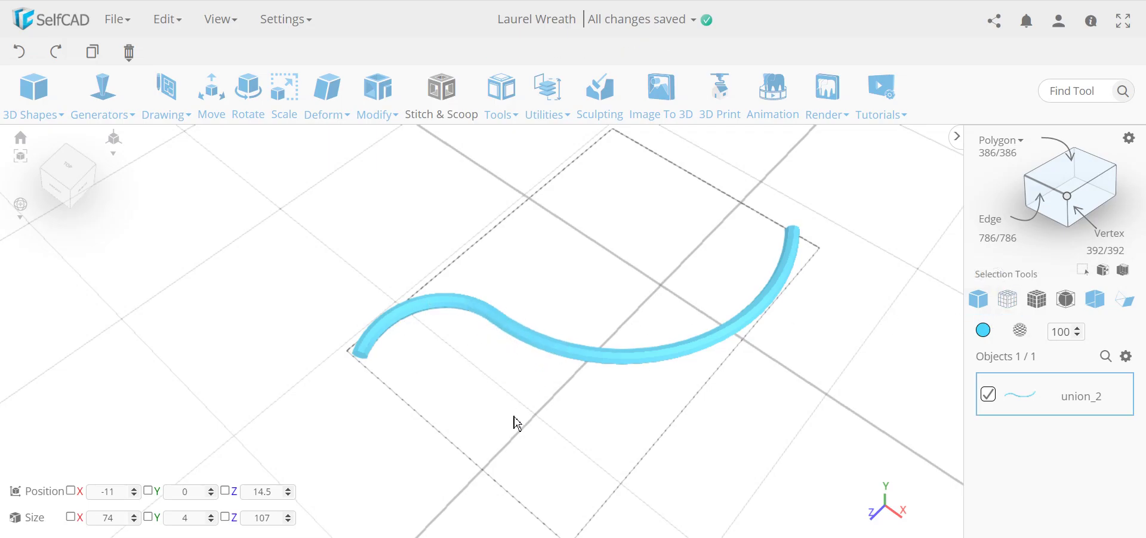
right_click_drag(517, 424, 572, 384)
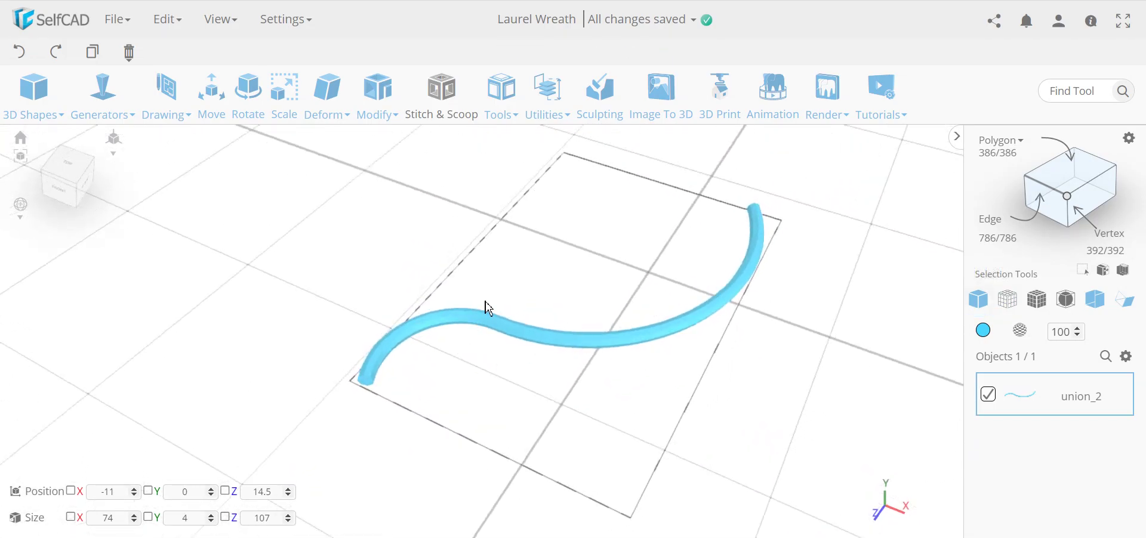
right_click_drag(488, 307, 500, 406)
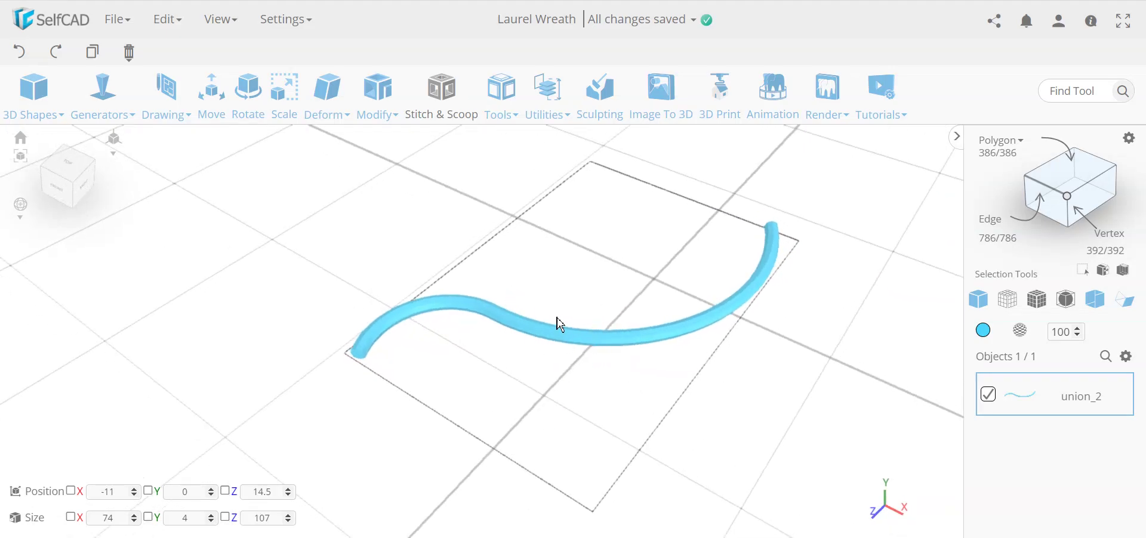
right_click_drag(594, 331, 531, 453)
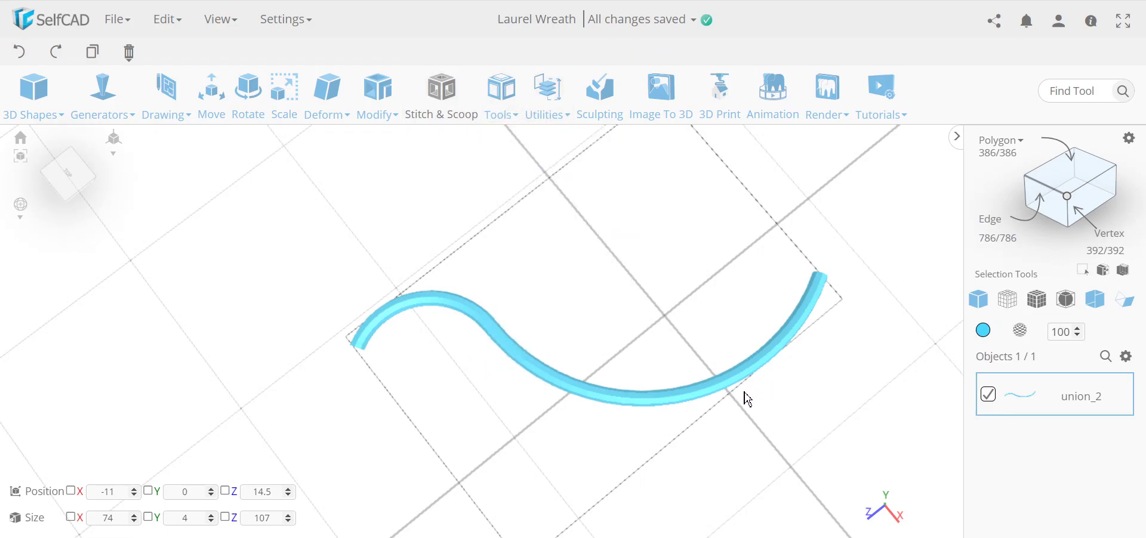
Turn on back face culling and select the strips of polygons running along the upper side of the whole stem.
left_click(1099, 306)
left_click(1084, 168)
double_click(775, 350)
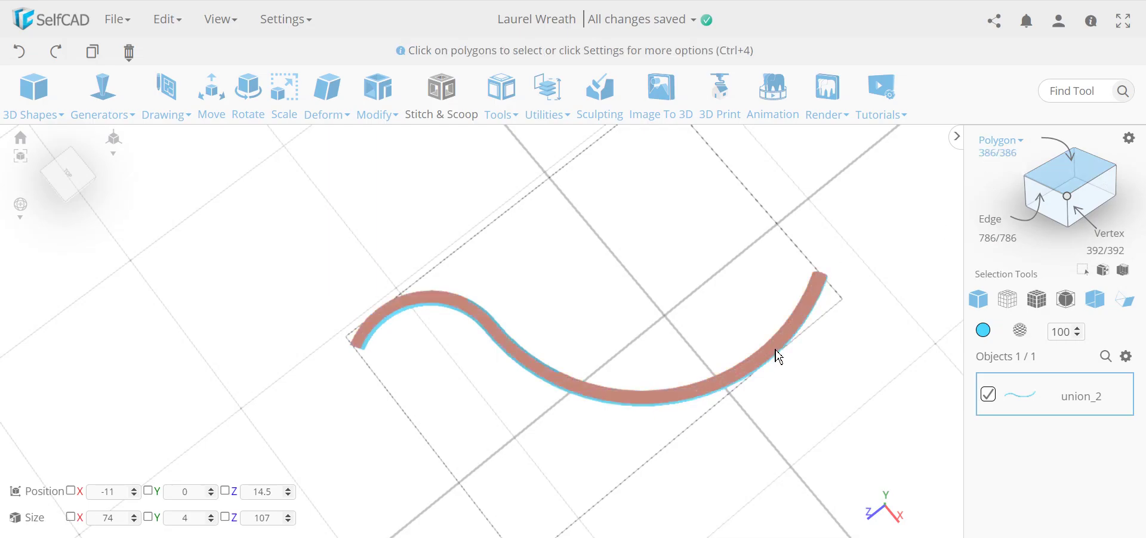
left_click(778, 357)
right_click_drag(737, 402, 618, 393)
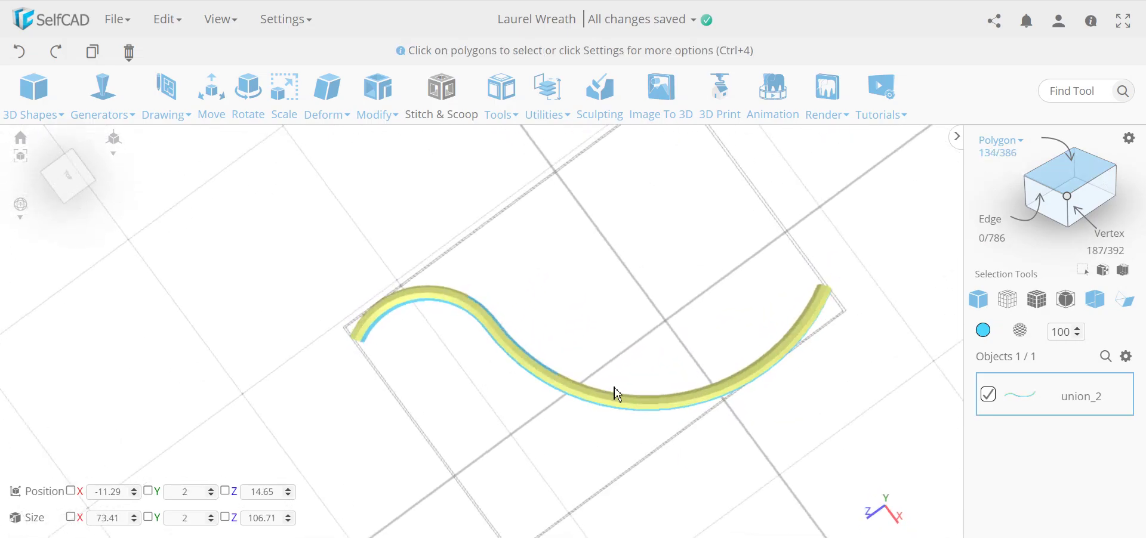
Flip the normals of the selected upper strips, inspect them from another angle, and undo the flip.
left_click(547, 95)
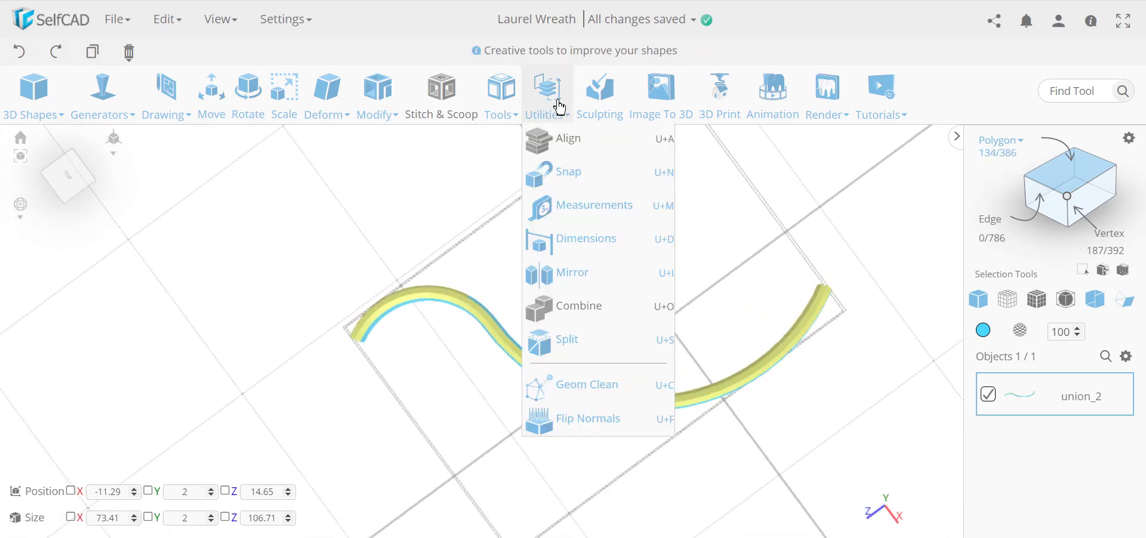
left_click(590, 429)
right_click_drag(516, 435, 463, 419)
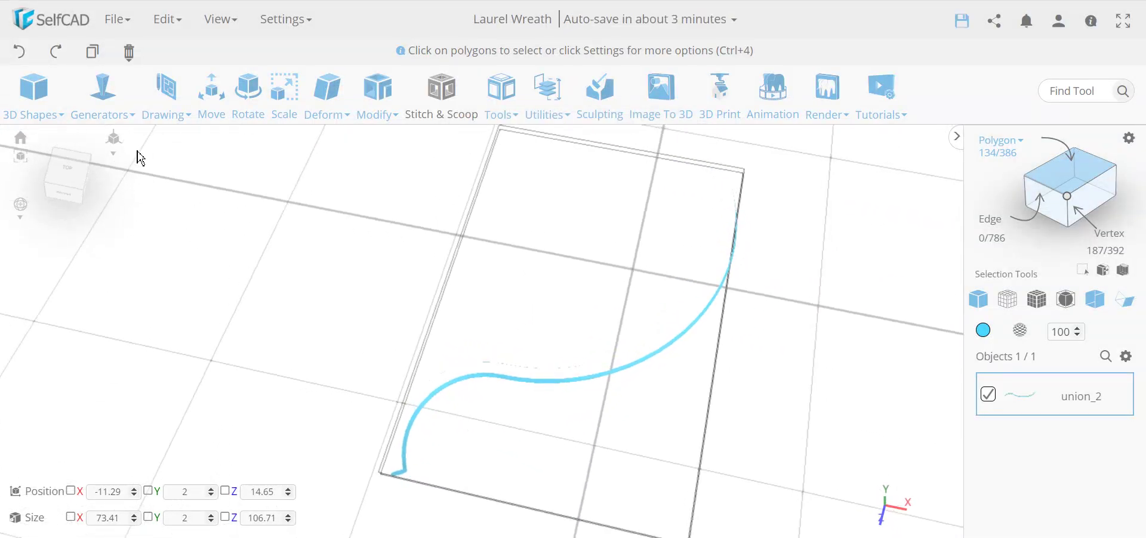
left_click(19, 52)
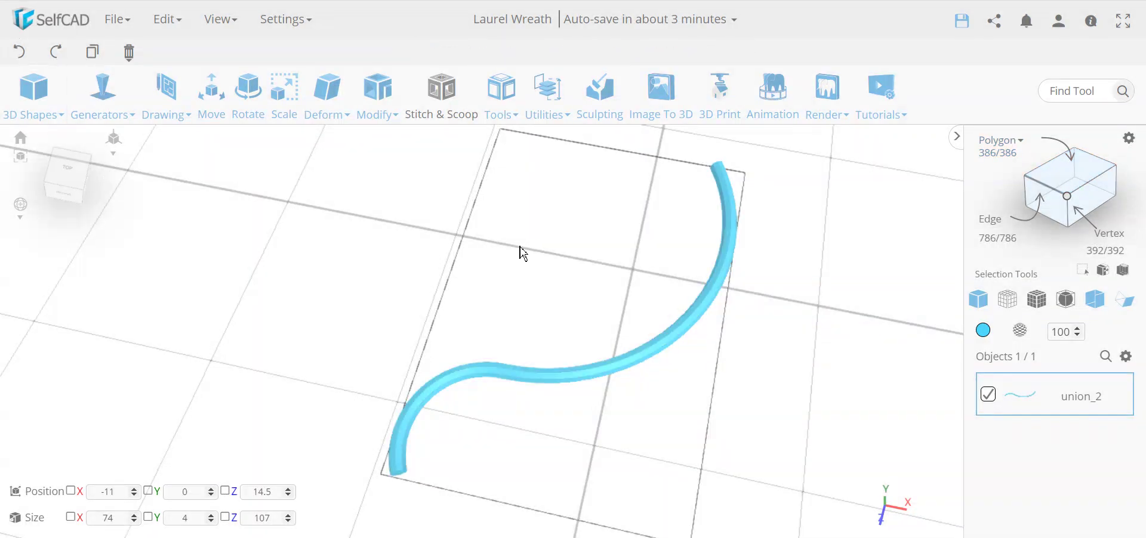
right_click_drag(734, 481, 703, 439)
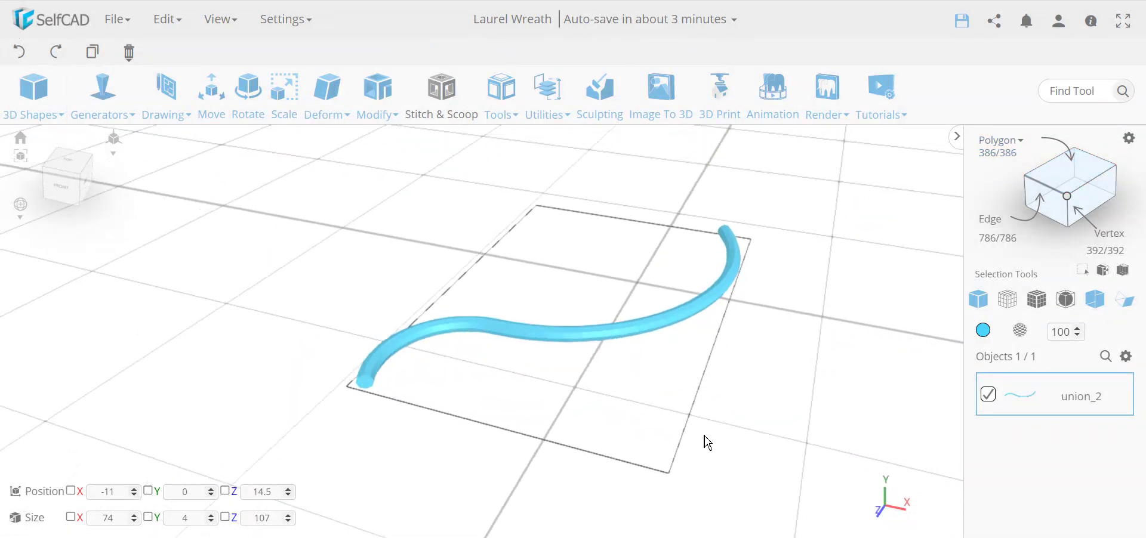